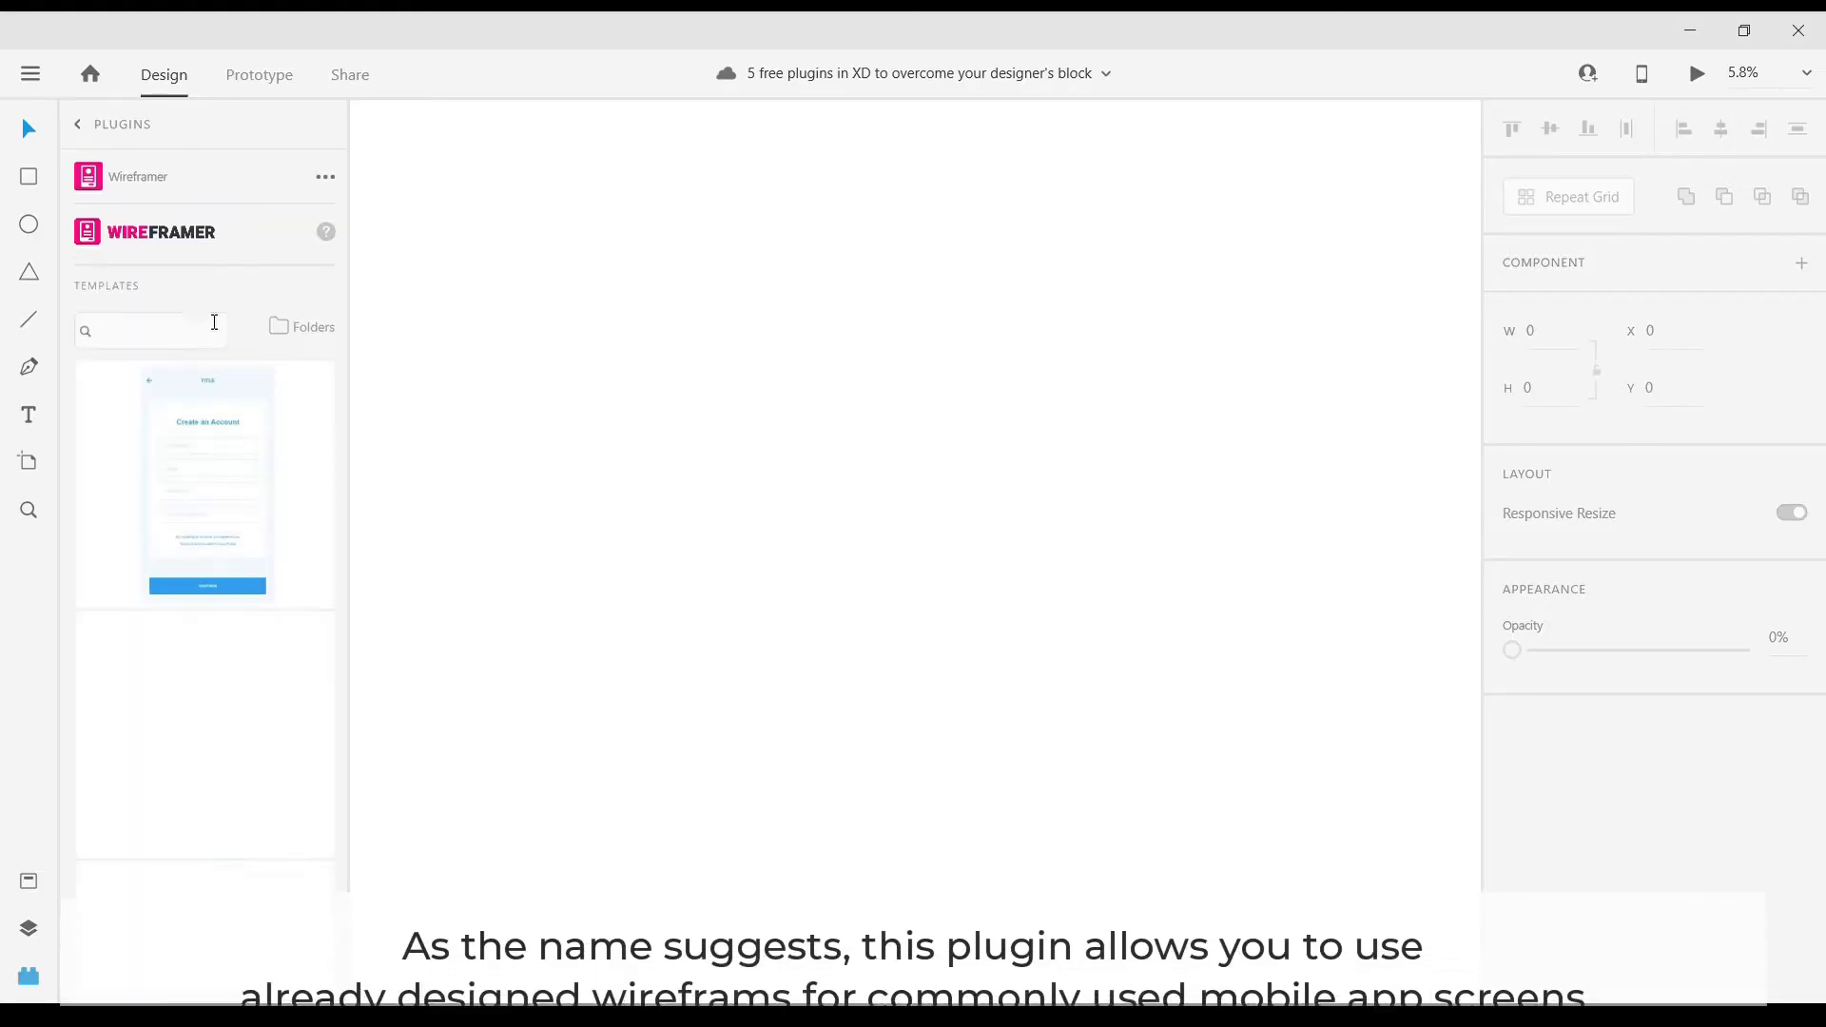
# - Browse the full Wireframer template library
pyautogui.scroll(-3, 184, 436)
pyautogui.scroll(-2, 184, 436)
pyautogui.scroll(-2, 184, 436)
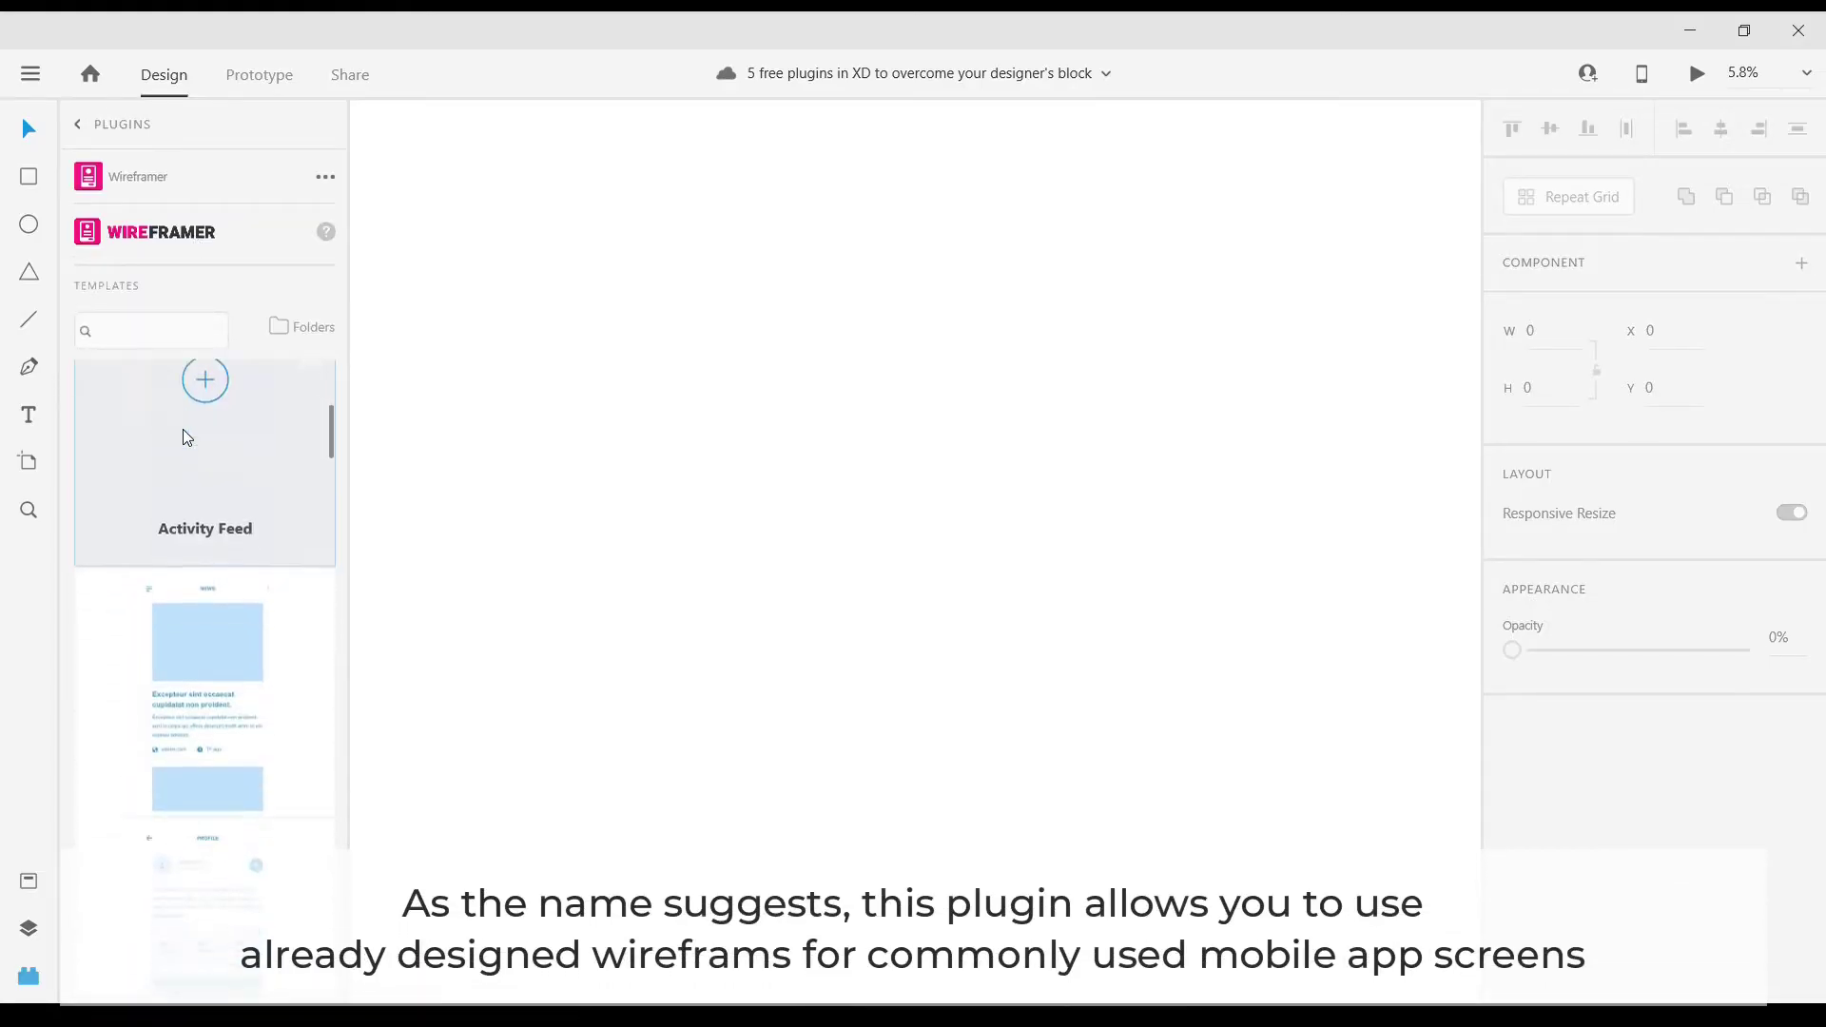
pyautogui.scroll(-2, 184, 437)
pyautogui.scroll(-2, 185, 436)
pyautogui.scroll(-2, 185, 436)
pyautogui.scroll(-2, 173, 543)
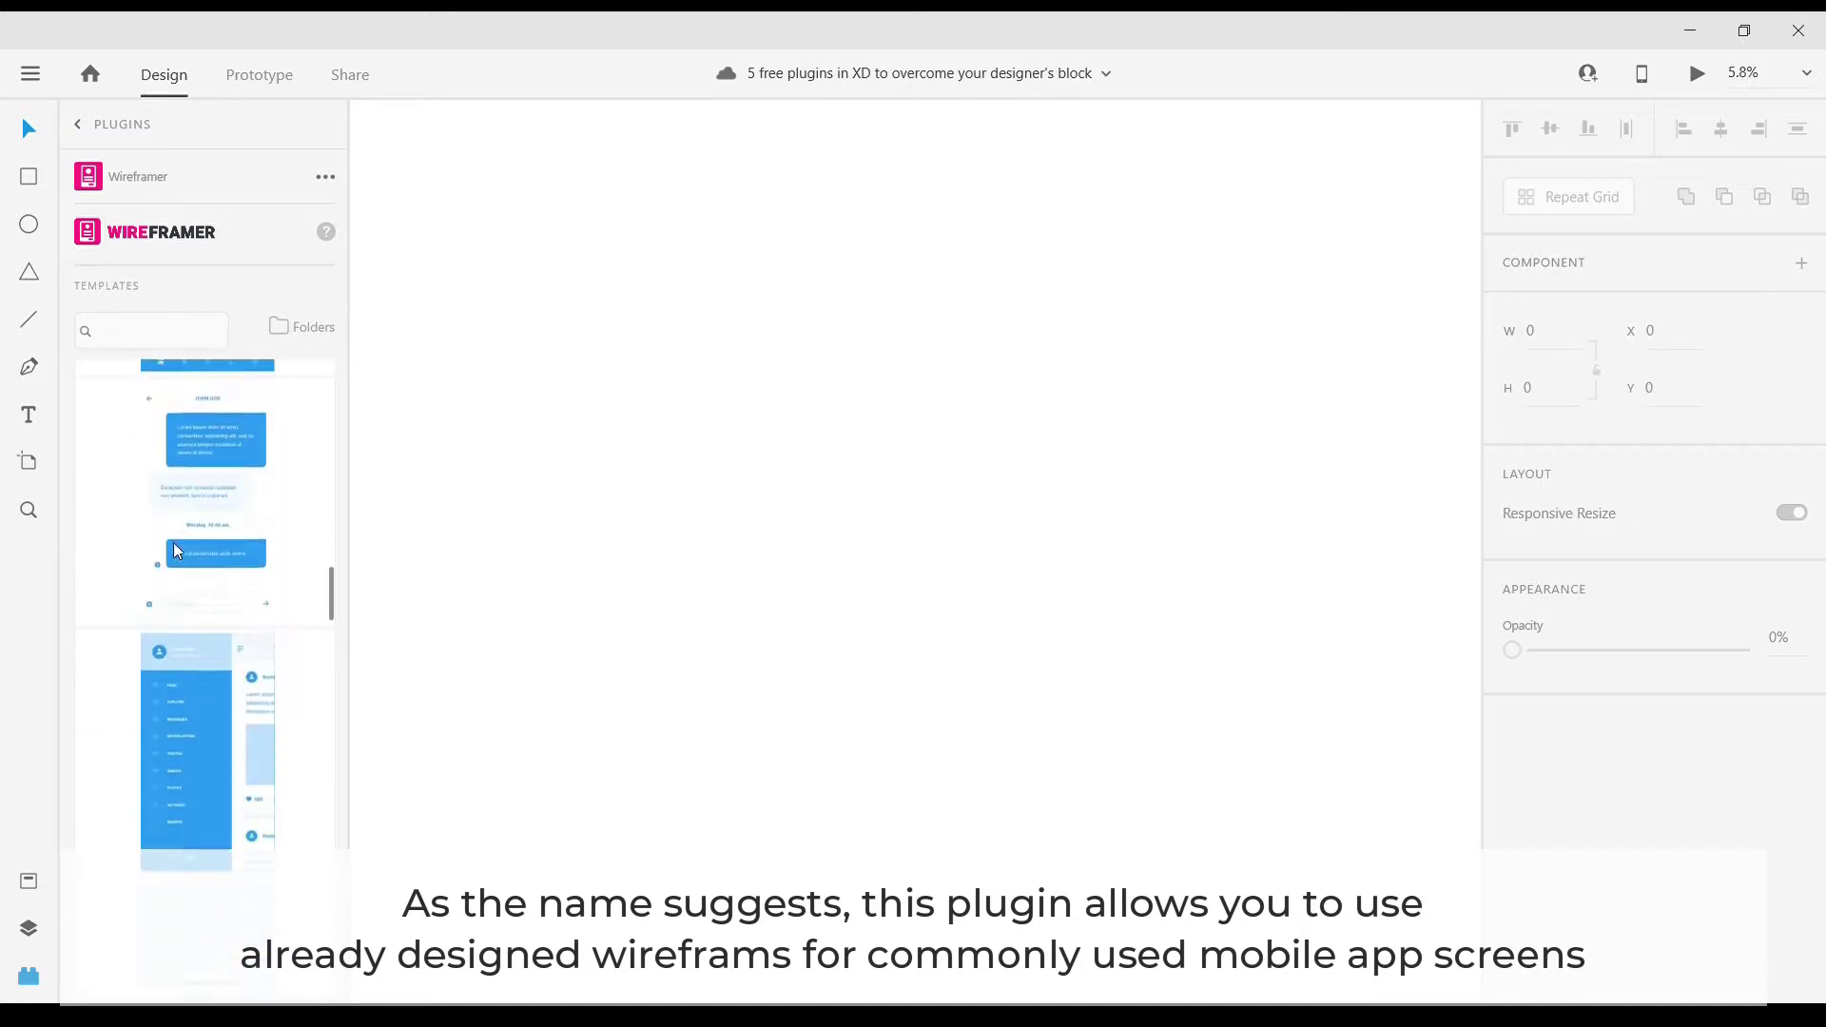
pyautogui.scroll(-2, 174, 540)
pyautogui.scroll(-2, 175, 534)
pyautogui.scroll(2, 178, 530)
pyautogui.scroll(2, 183, 519)
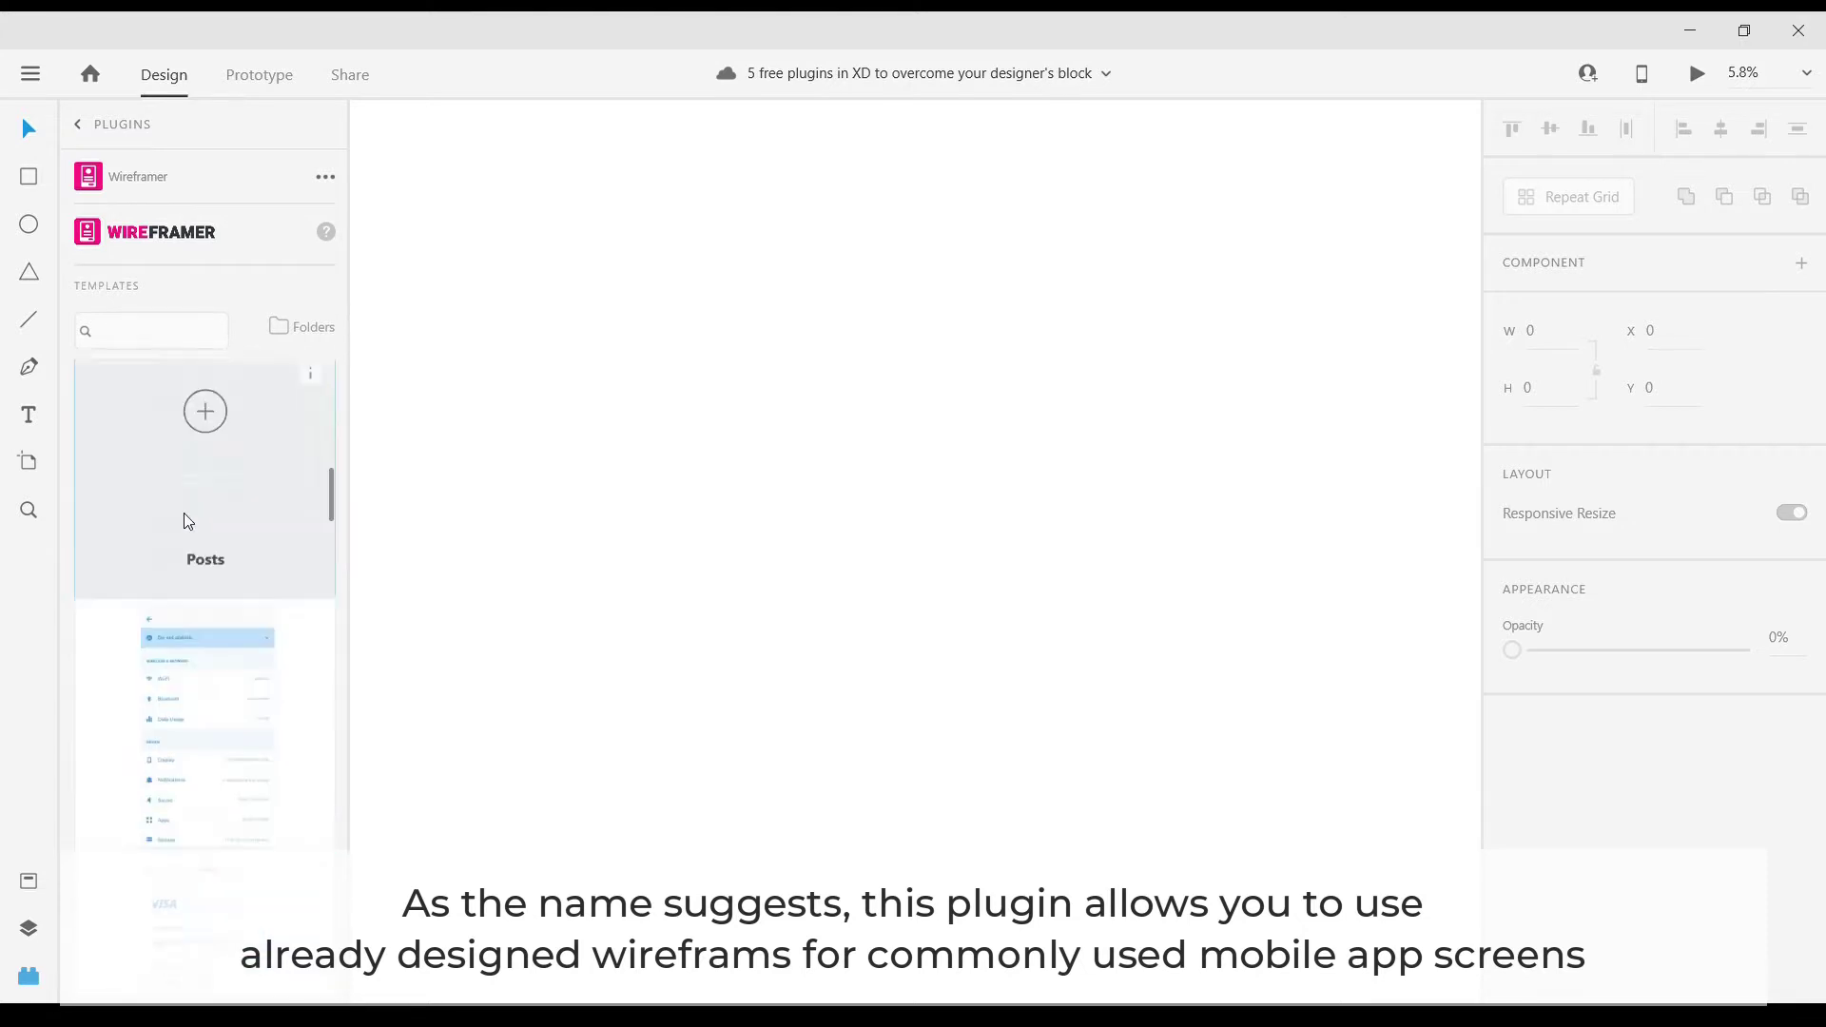
pyautogui.scroll(2, 185, 511)
pyautogui.scroll(2, 185, 511)
# - Filter the Wireframer templates with the search 'sign up' and review the results
pyautogui.click(154, 333)
pyautogui.write('s')
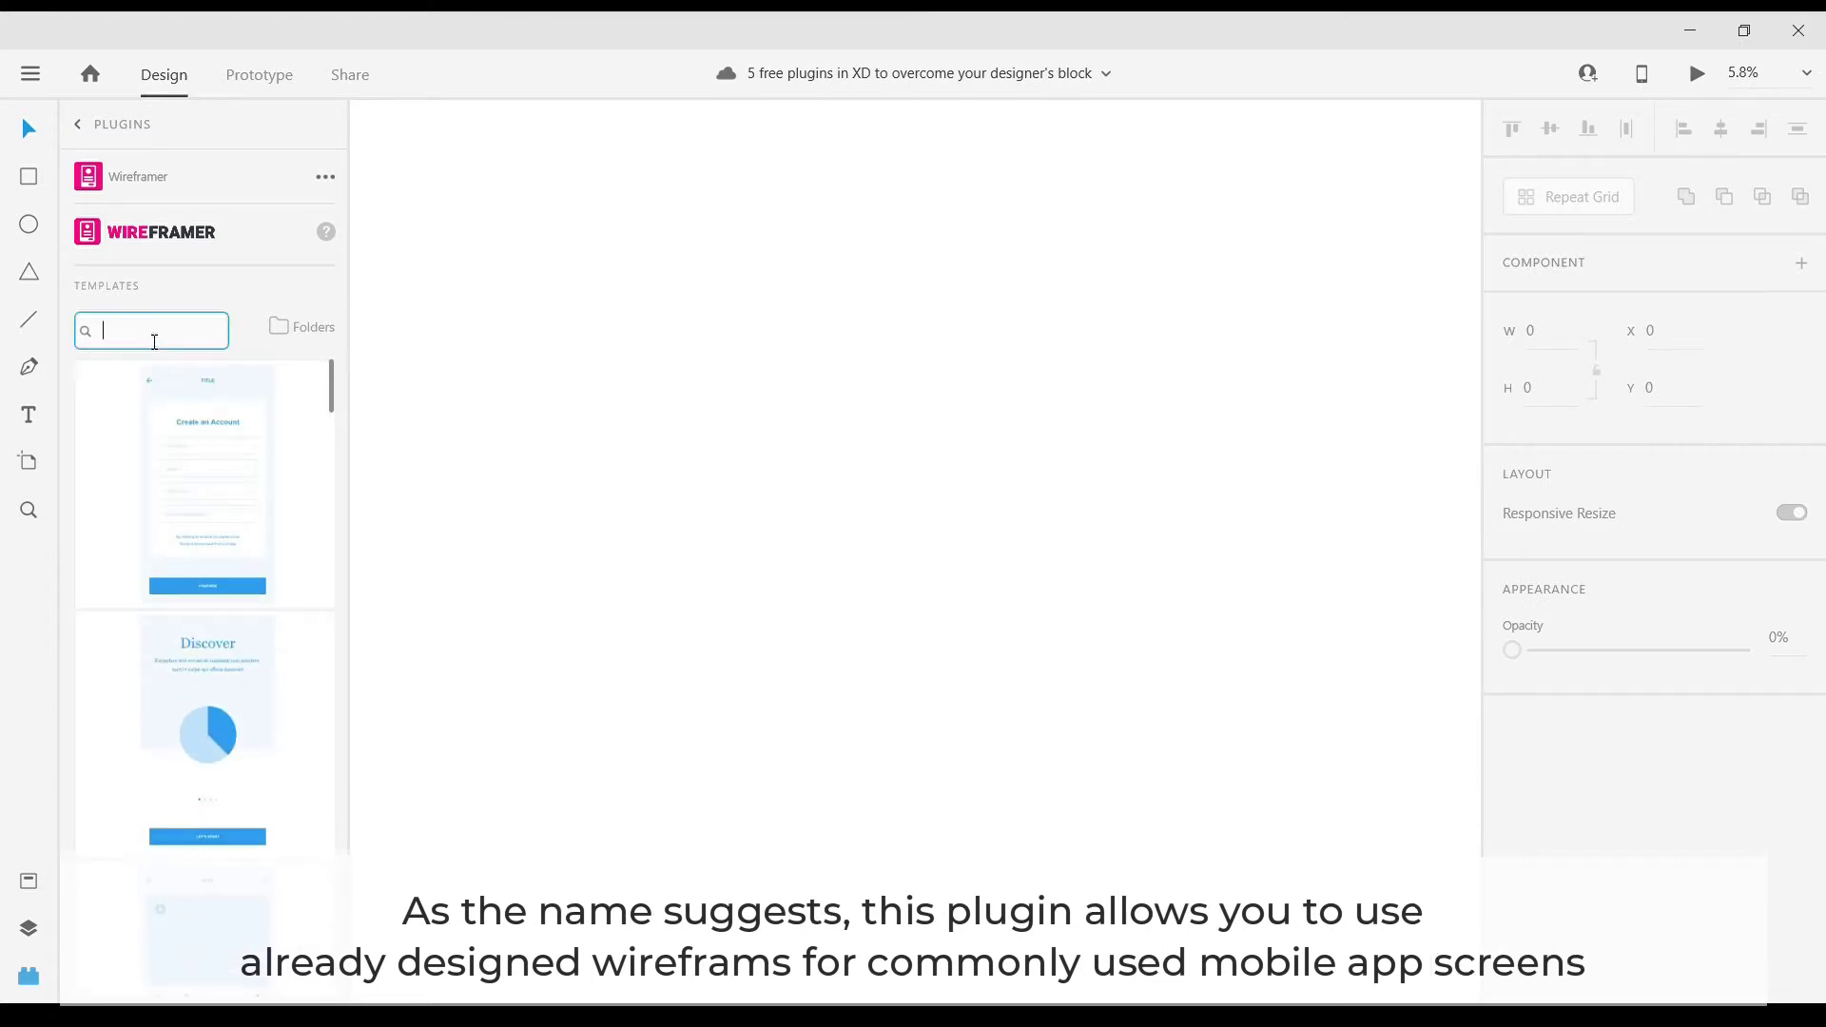
pyautogui.write('ign u')
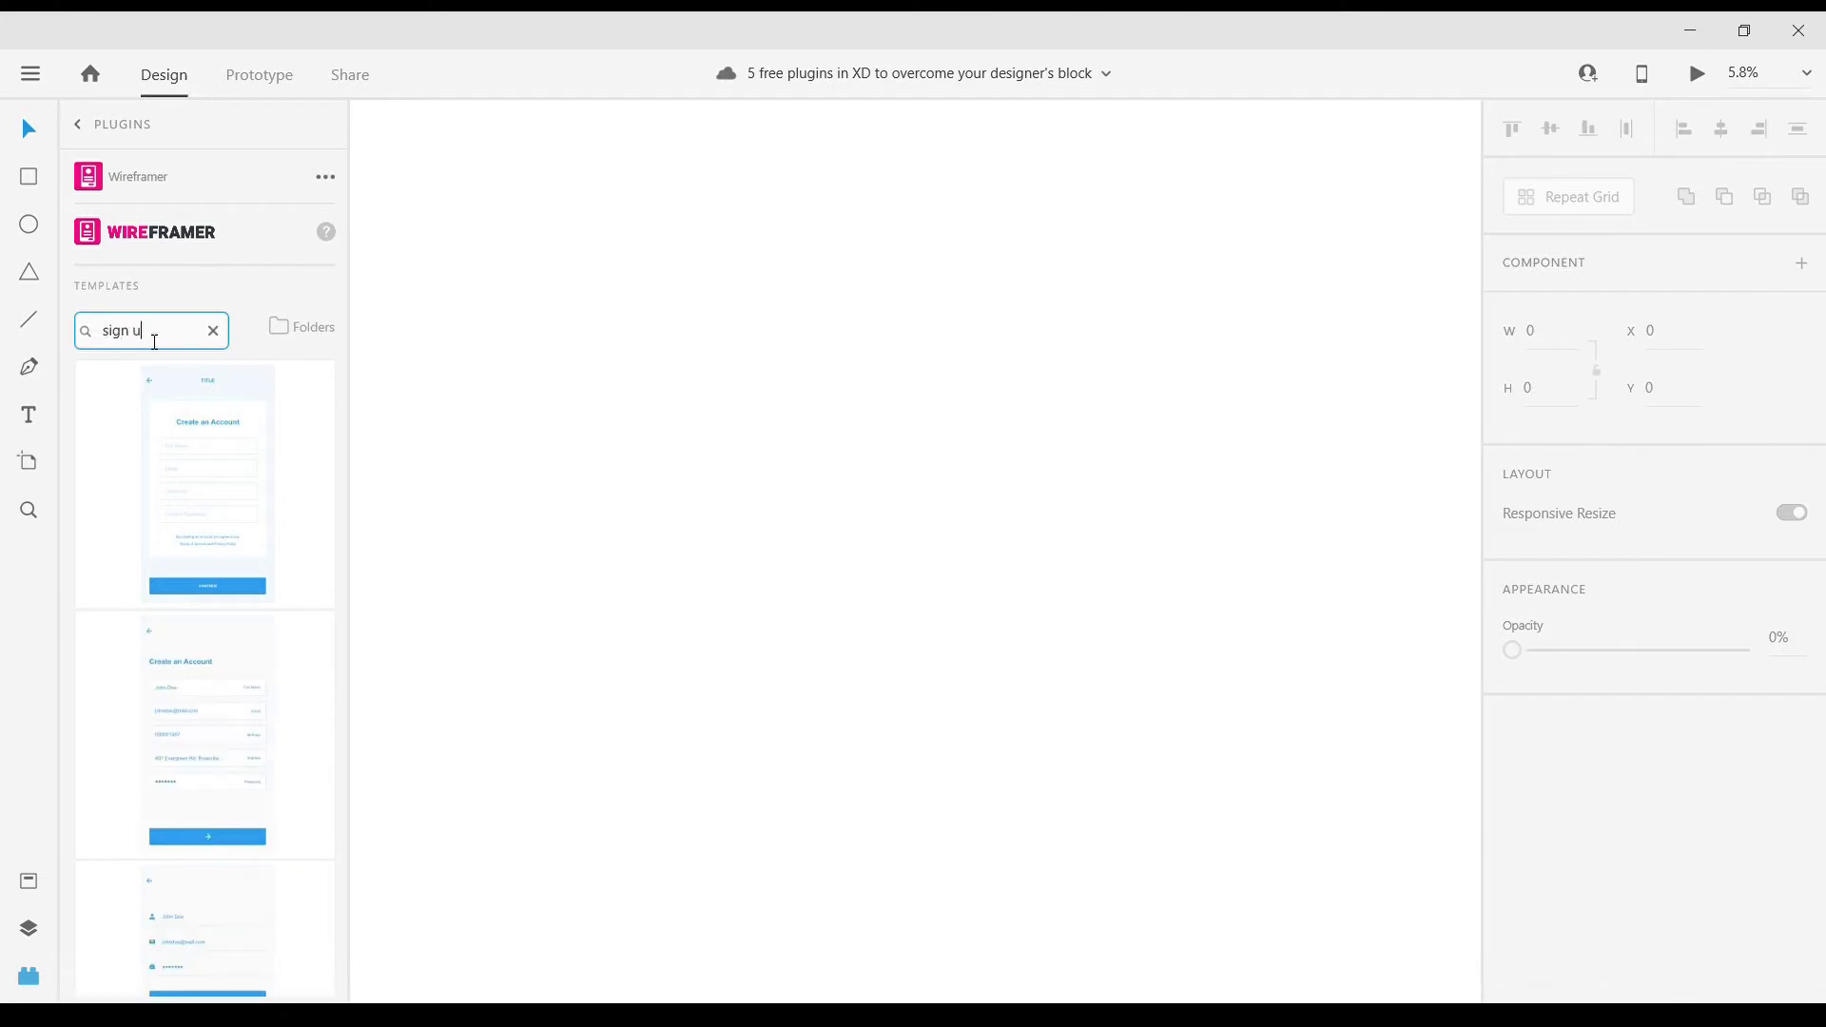
pyautogui.write('p')
pyautogui.scroll(-5, 239, 537)
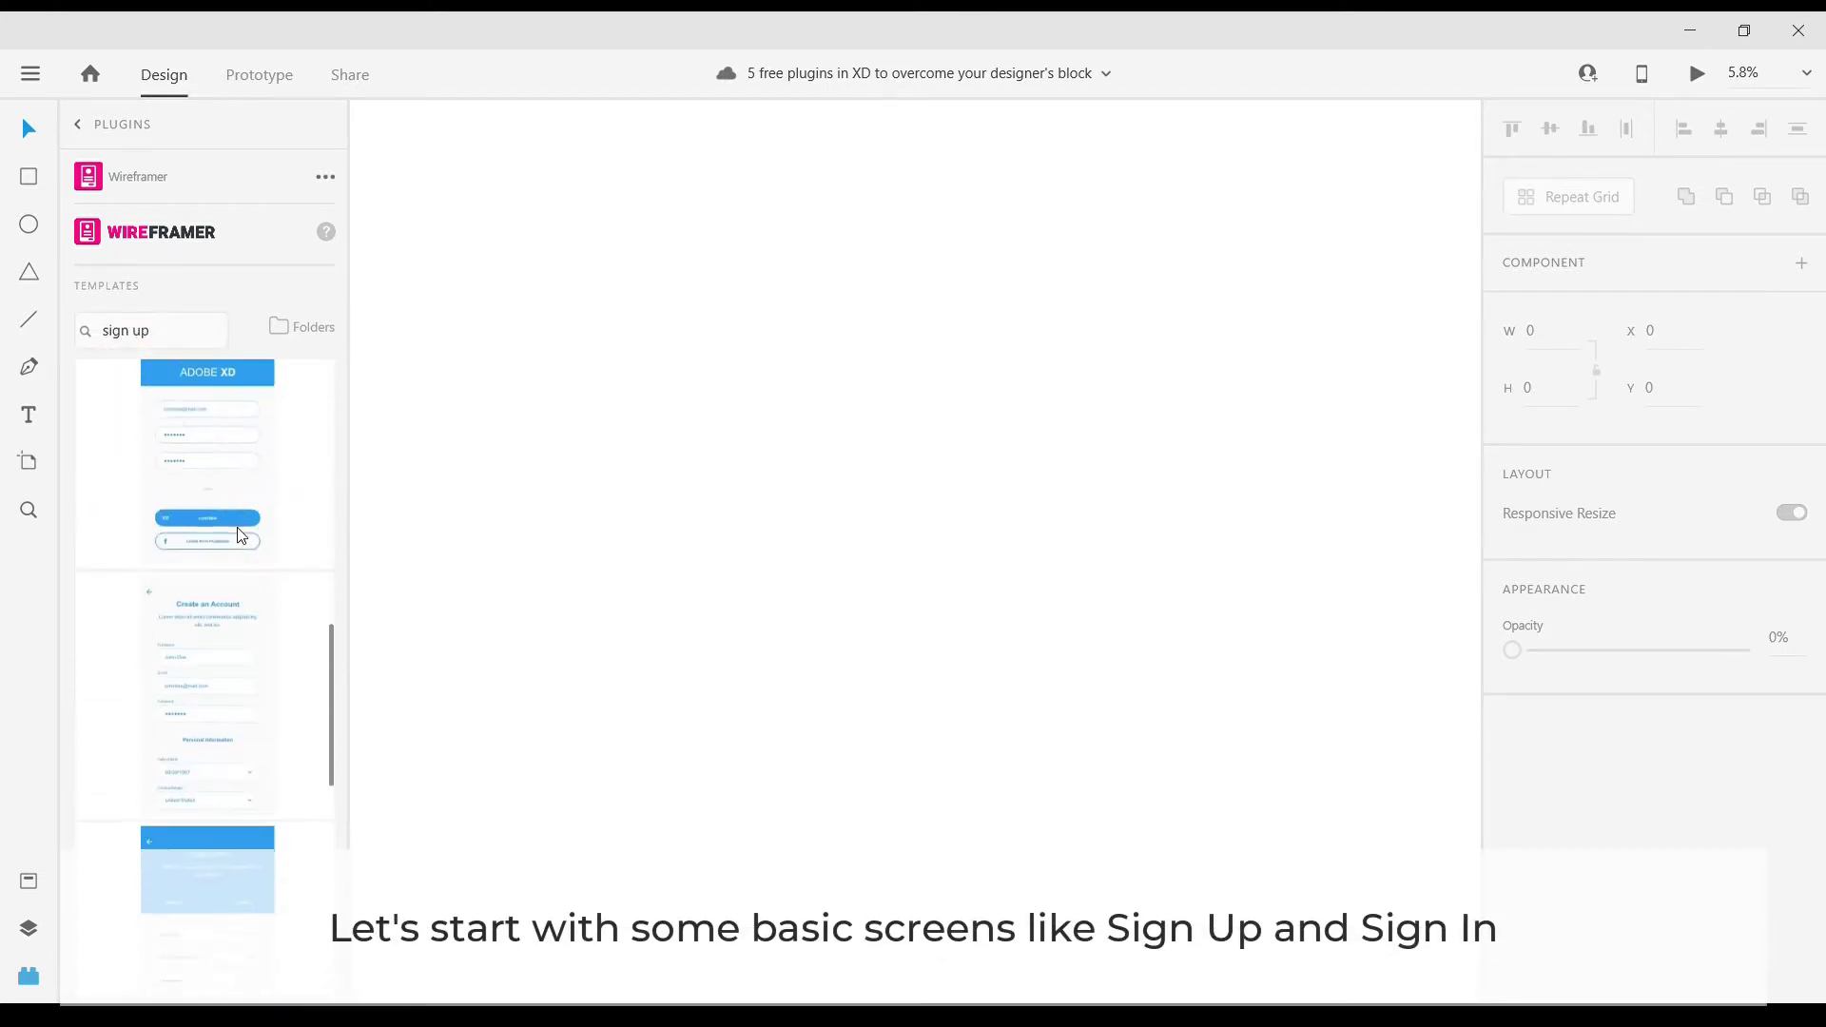
pyautogui.scroll(3, 242, 552)
pyautogui.scroll(3, 259, 591)
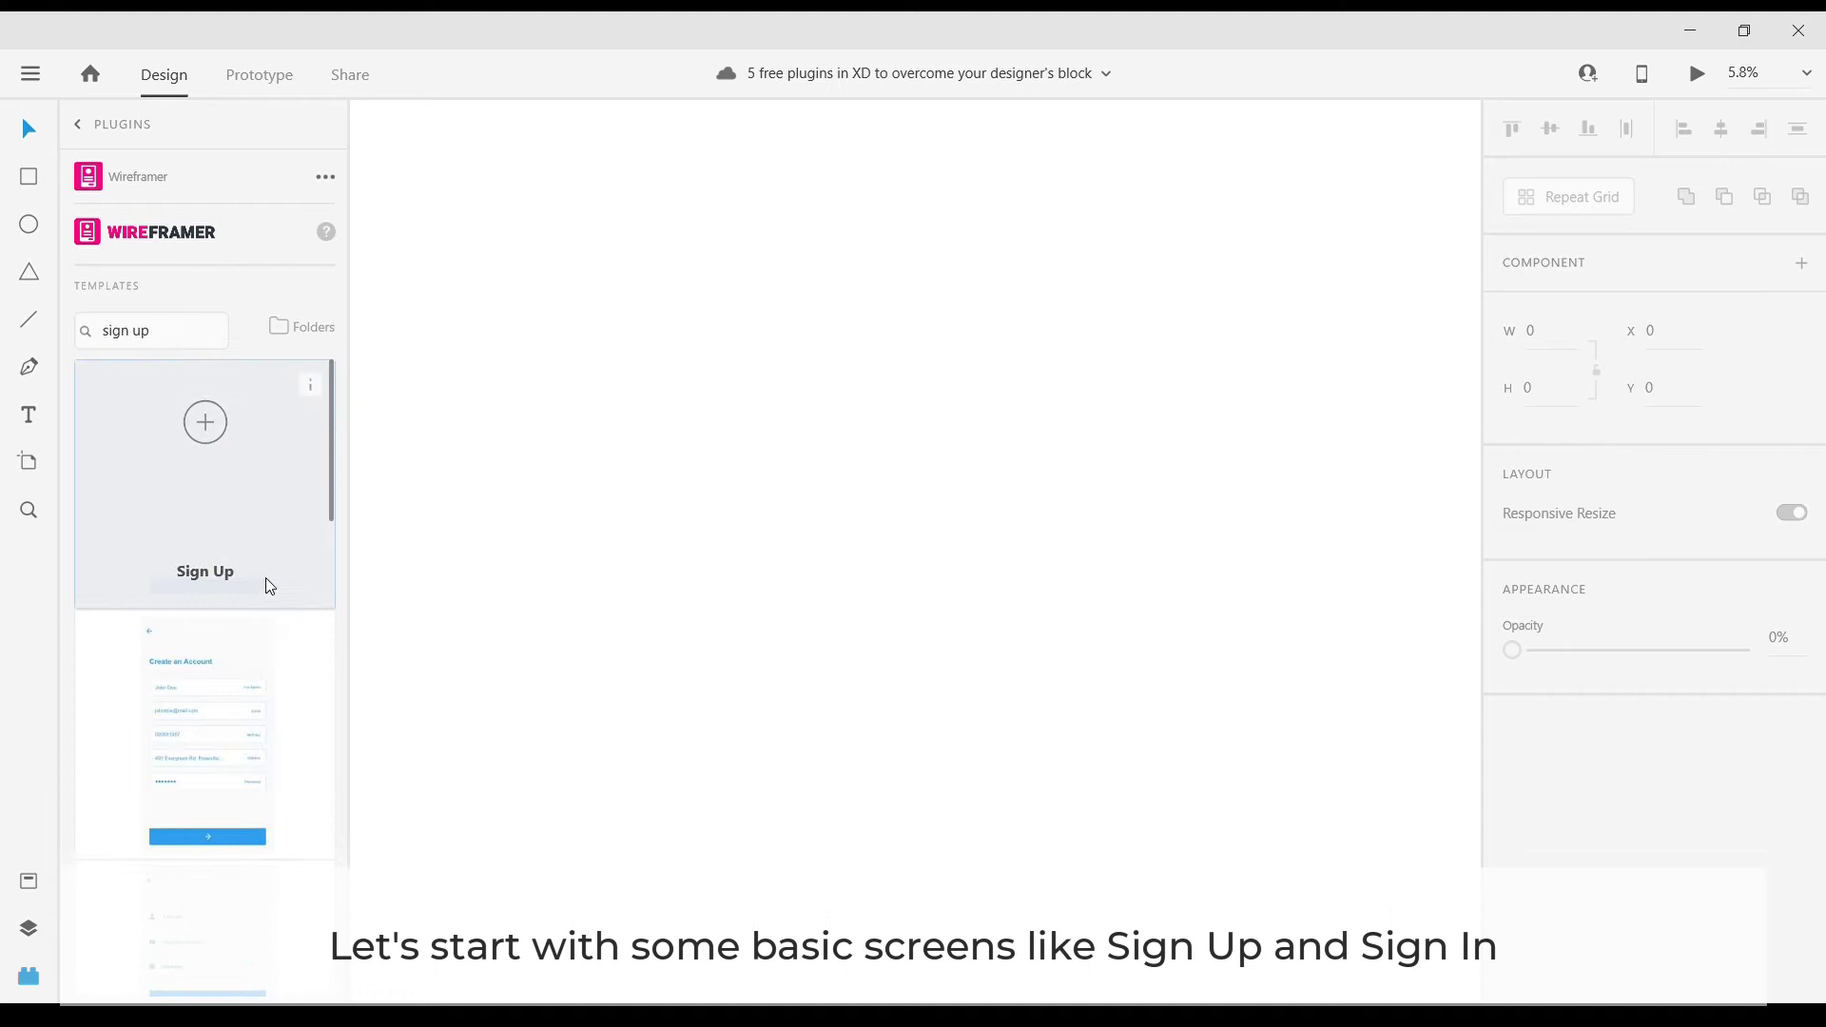
pyautogui.scroll(-3, 247, 575)
pyautogui.scroll(-3, 220, 756)
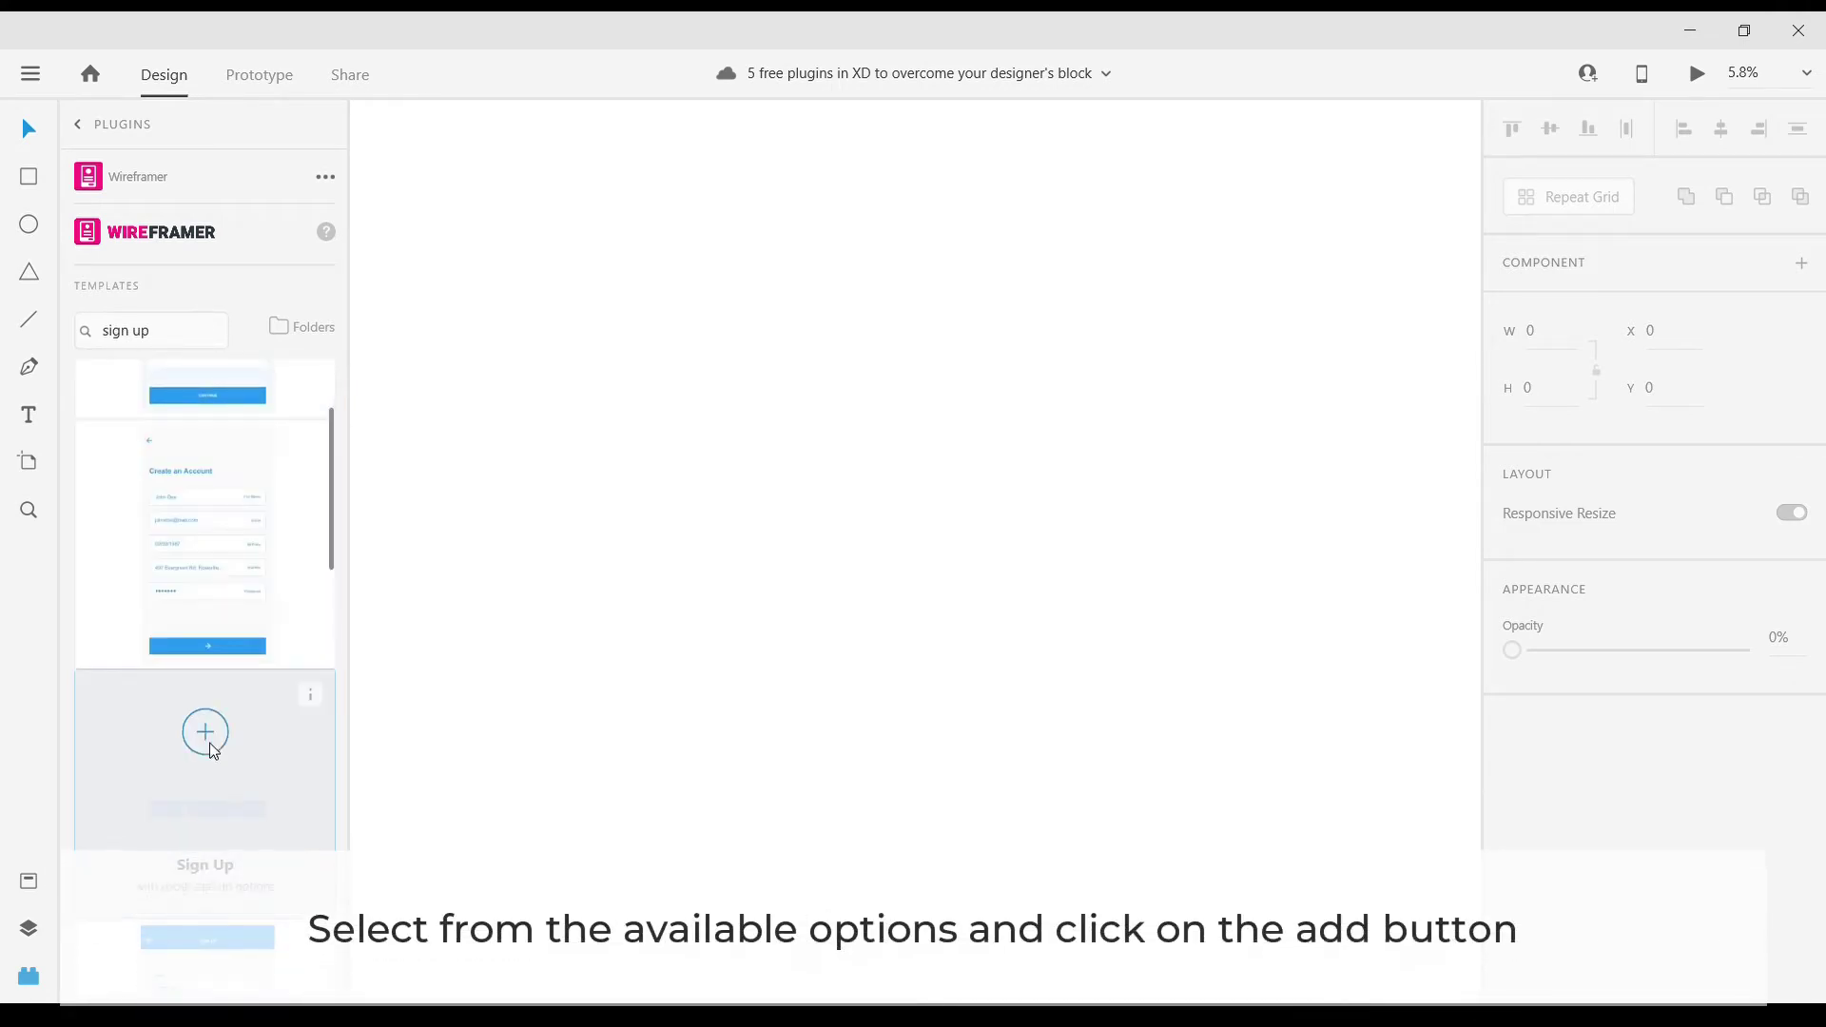
# - Add a Sign Up wireframe template to the canvas as a new artboard
pyautogui.click(211, 748)
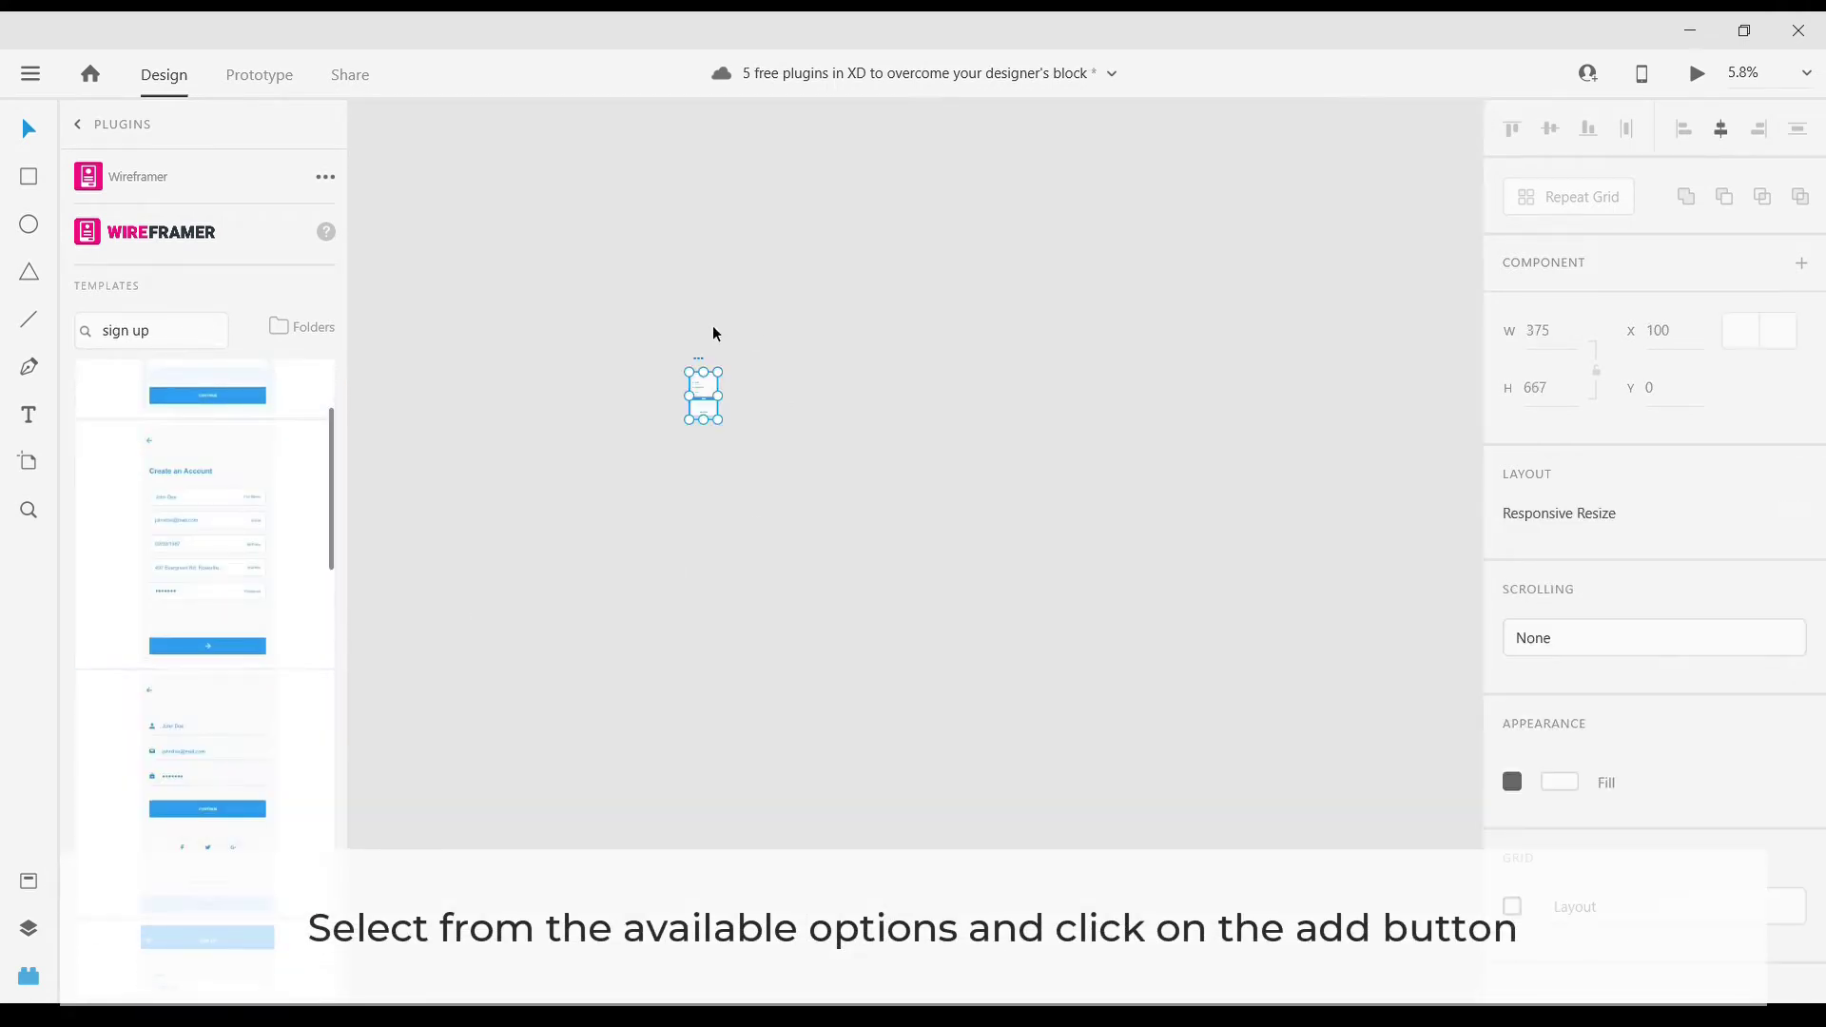
pyautogui.scroll(5, 704, 361)
pyautogui.scroll(3, 799, 456)
pyautogui.scroll(3, 893, 549)
pyautogui.moveTo(921, 645)
pyautogui.mouseDown()
pyautogui.moveTo(1094, 379)
pyautogui.moveTo(1054, 395)
pyautogui.mouseUp()
pyautogui.click(1099, 441)
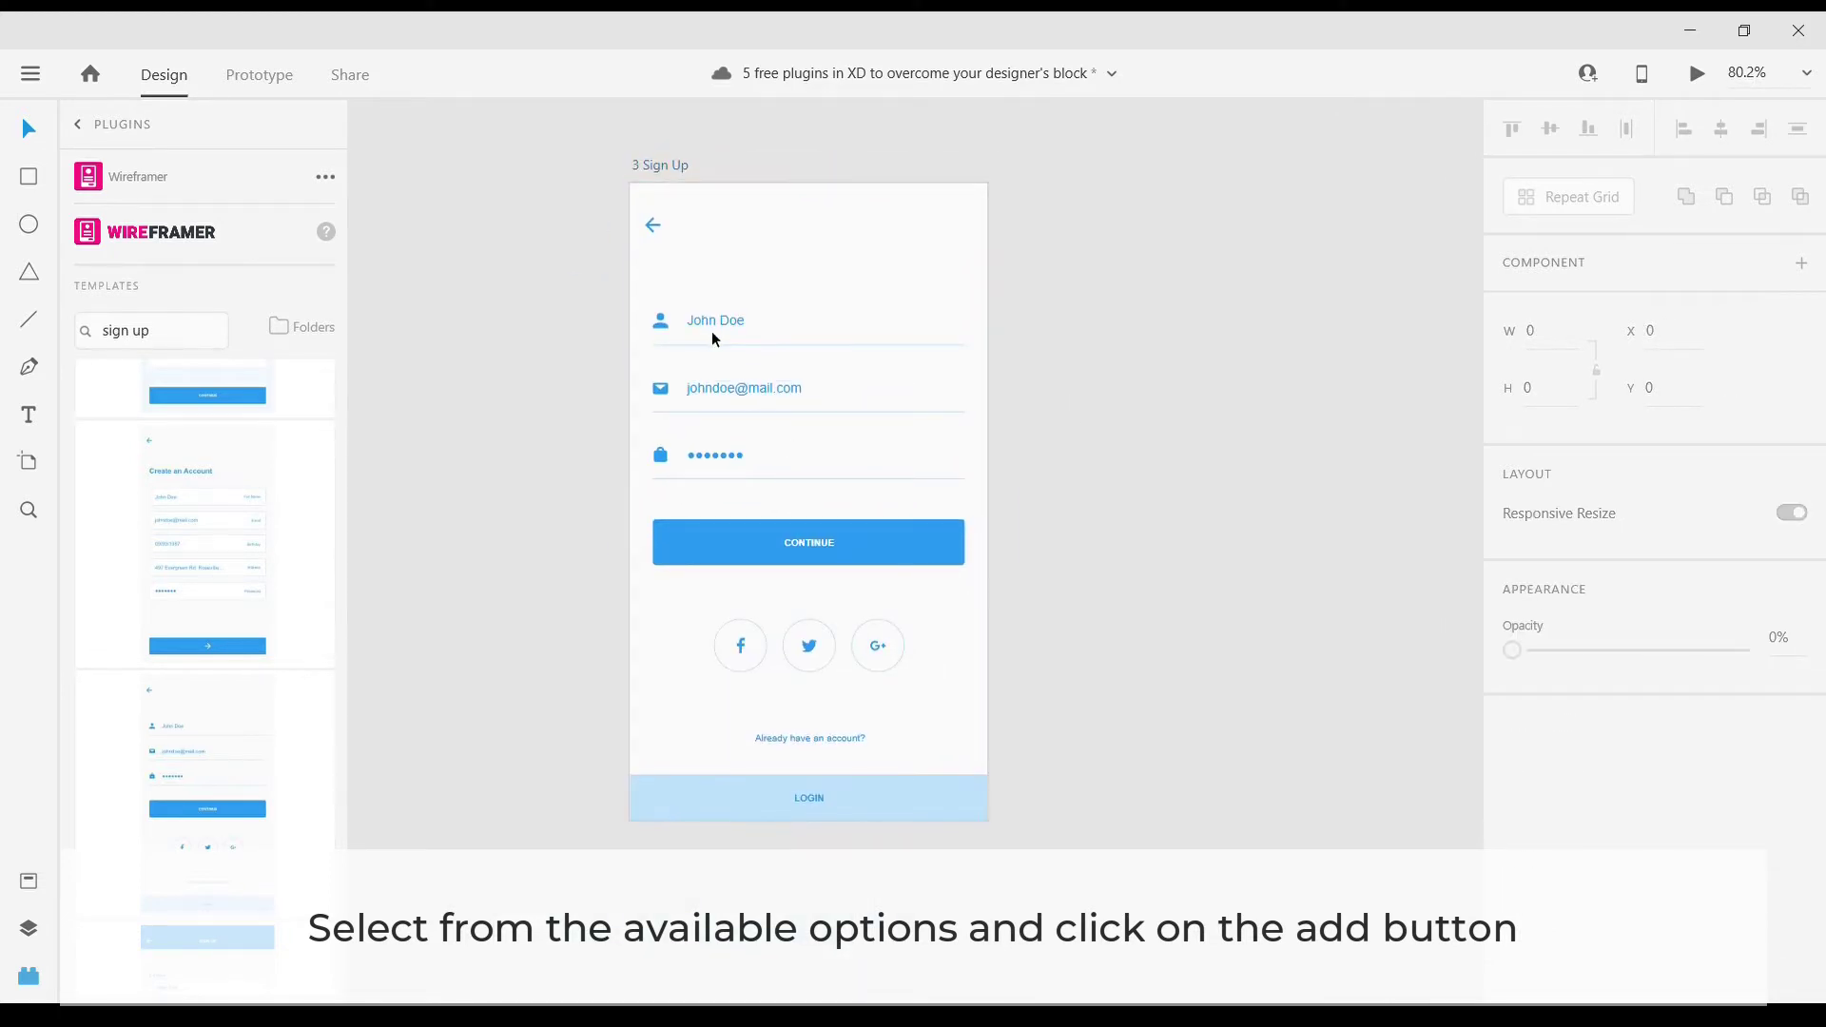
pyautogui.click(704, 328)
pyautogui.click(1145, 453)
pyautogui.scroll(3, 751, 335)
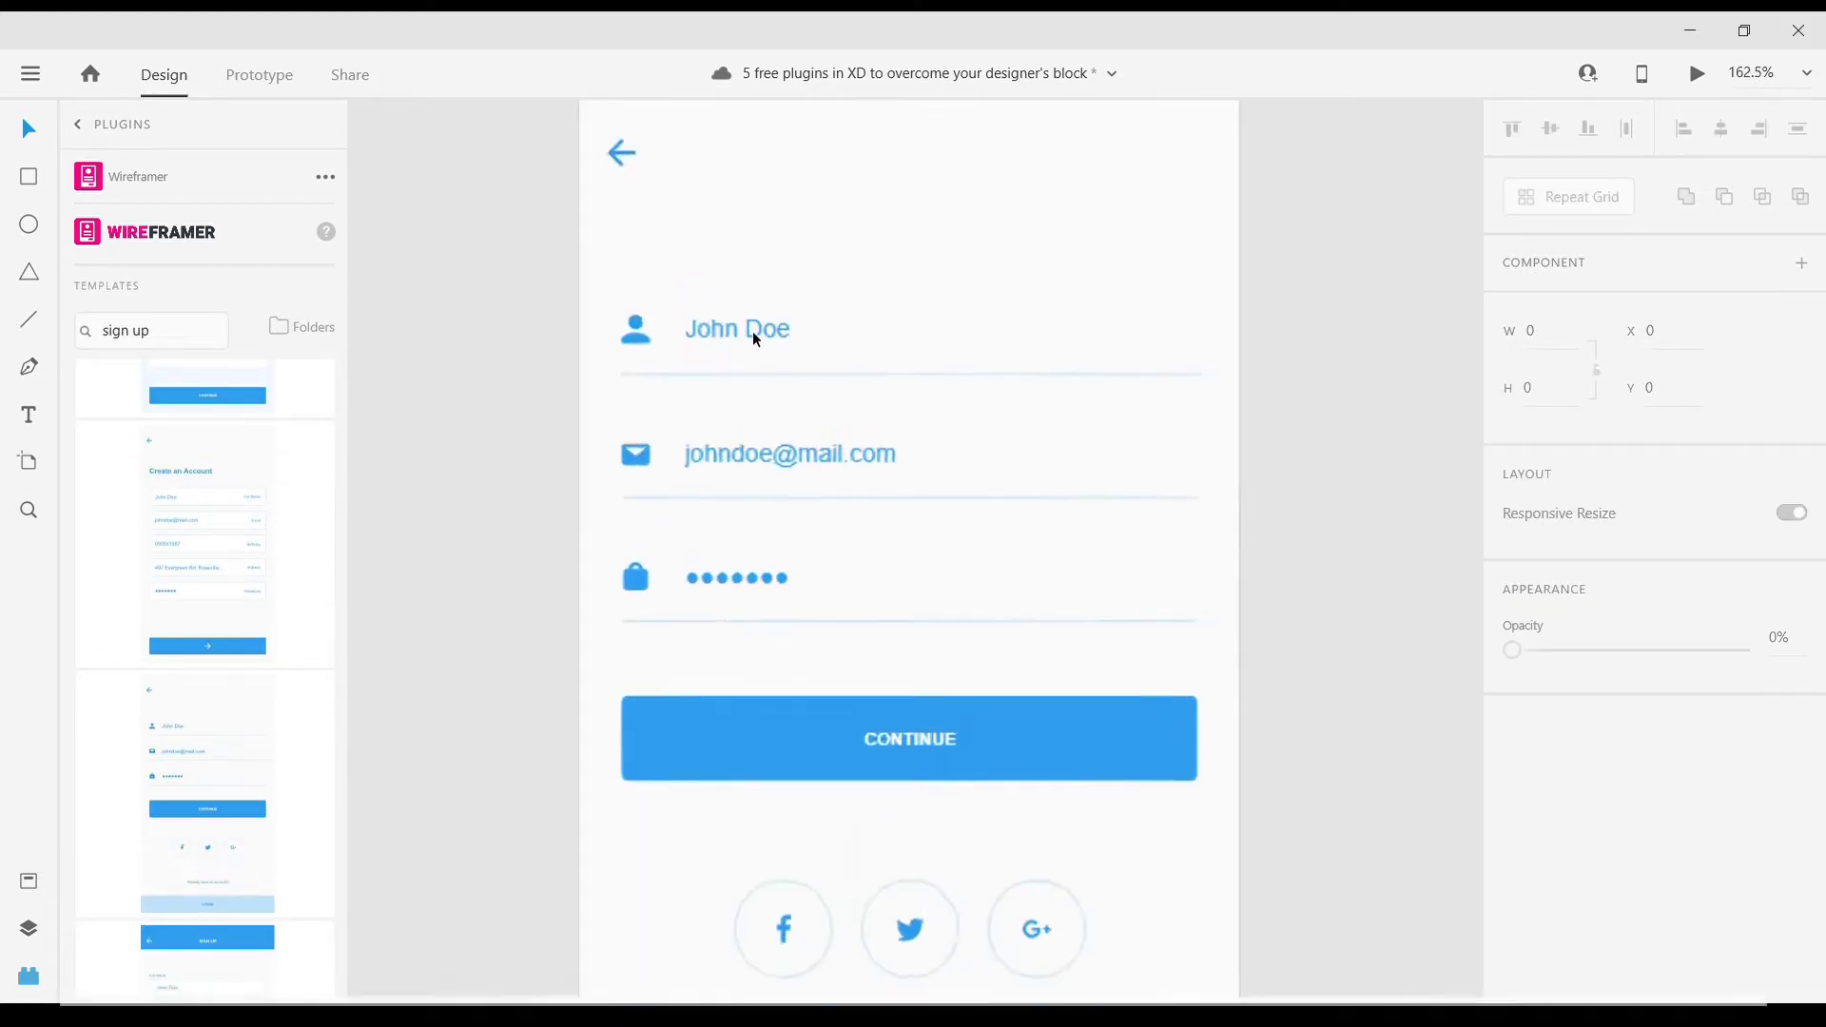
pyautogui.scroll(2, 754, 335)
pyautogui.click(773, 331)
pyautogui.doubleClick(775, 332)
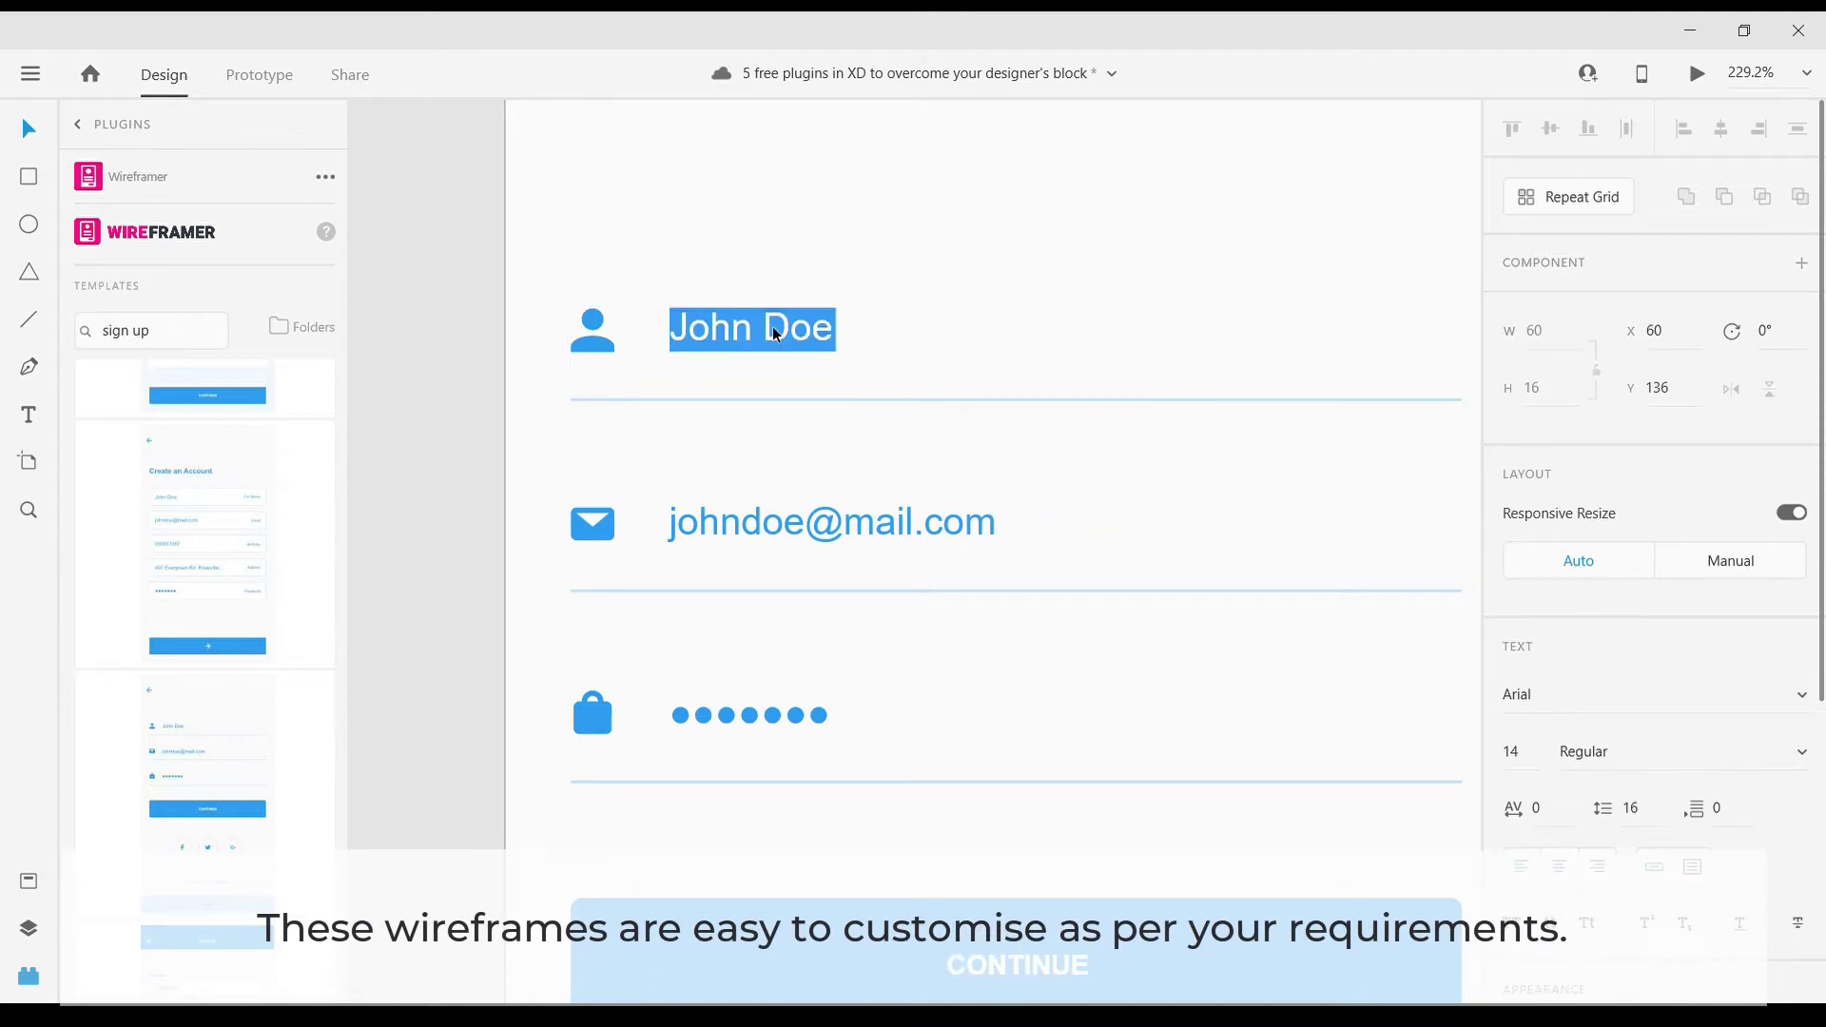
pyautogui.write('Maaz Mujahid')
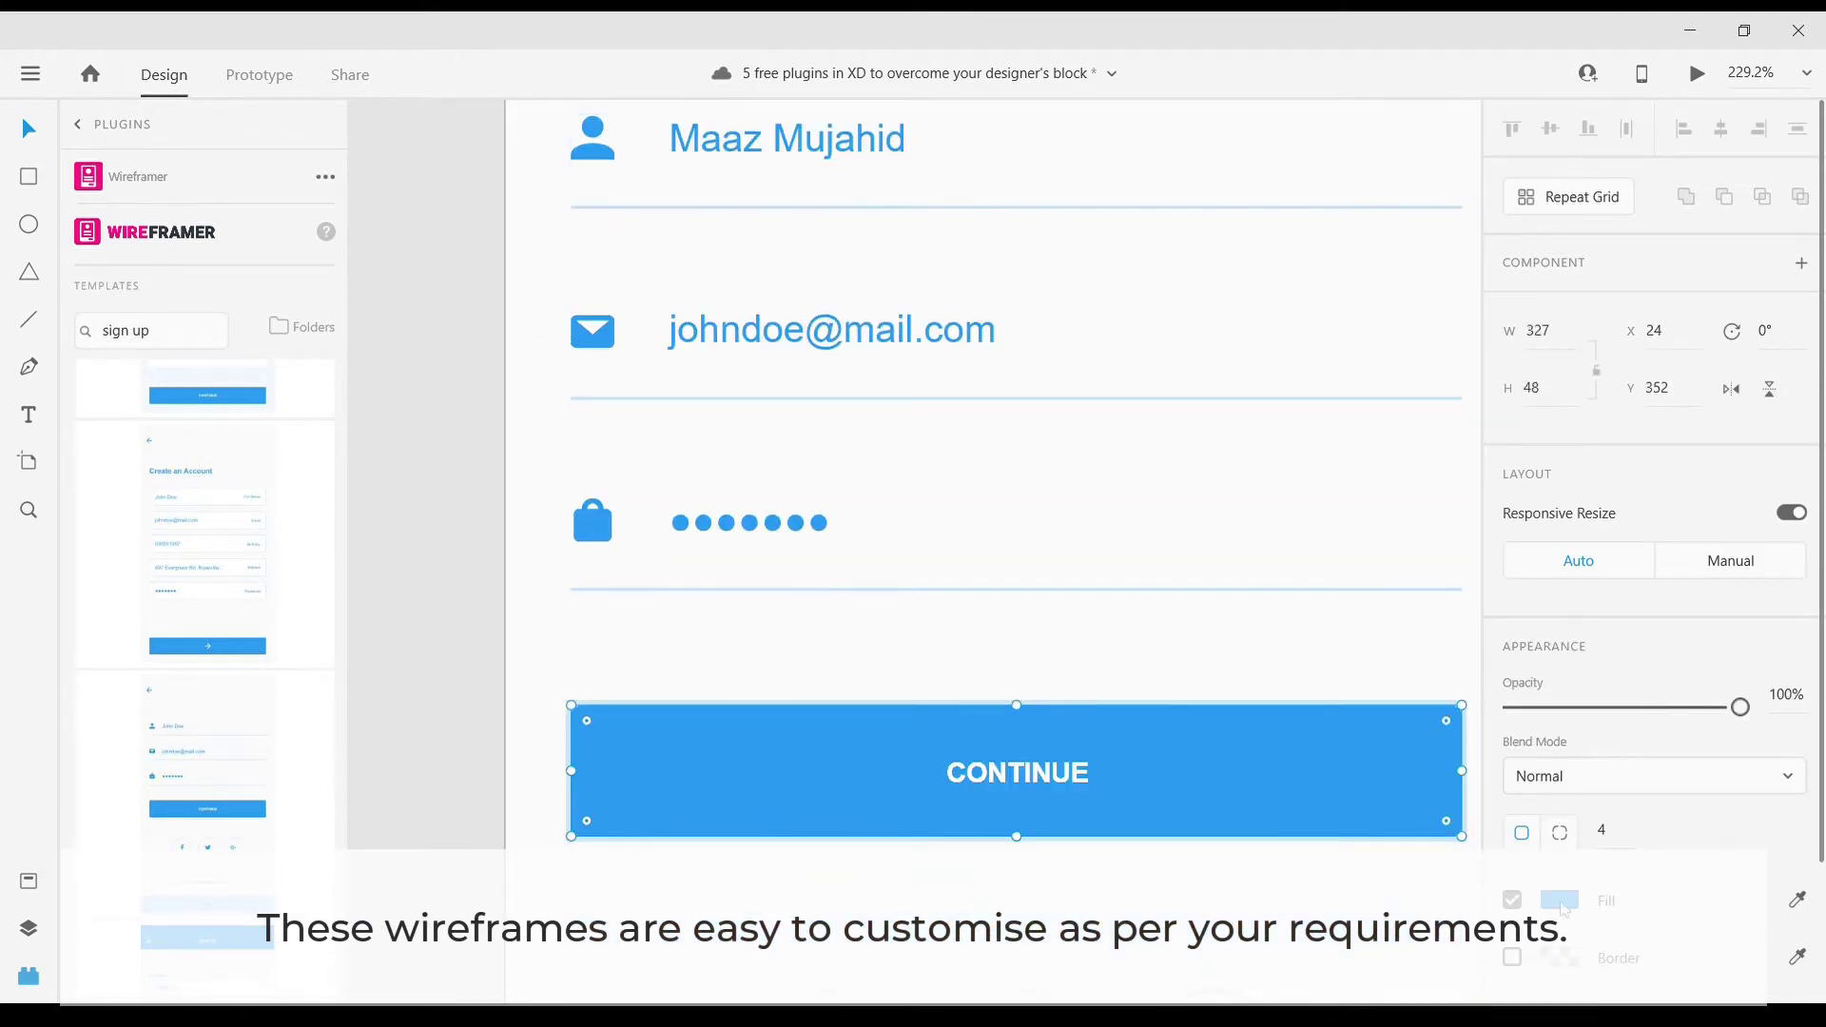
# - Set the CONTINUE label to Montserrat at size 12 and zoom to 100%
pyautogui.doubleClick(1017, 774)
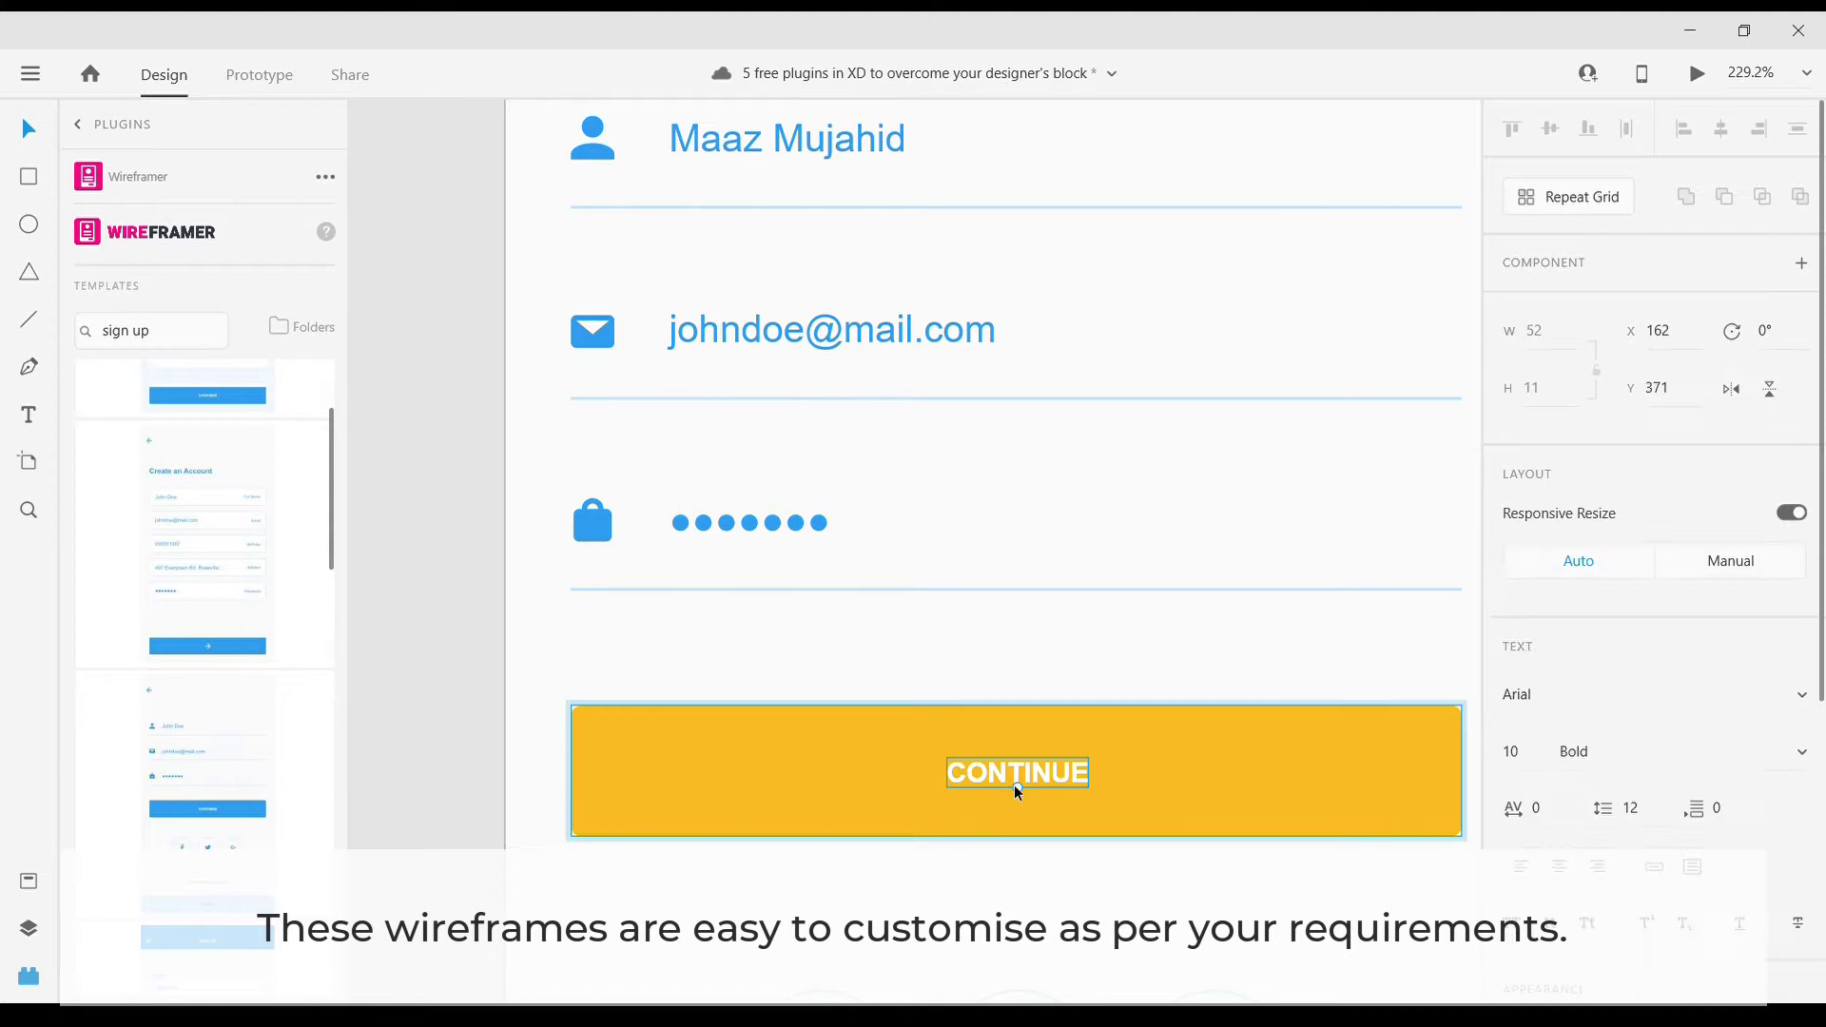
pyautogui.click(1602, 701)
pyautogui.write('tserrat')
pyautogui.press('Return')
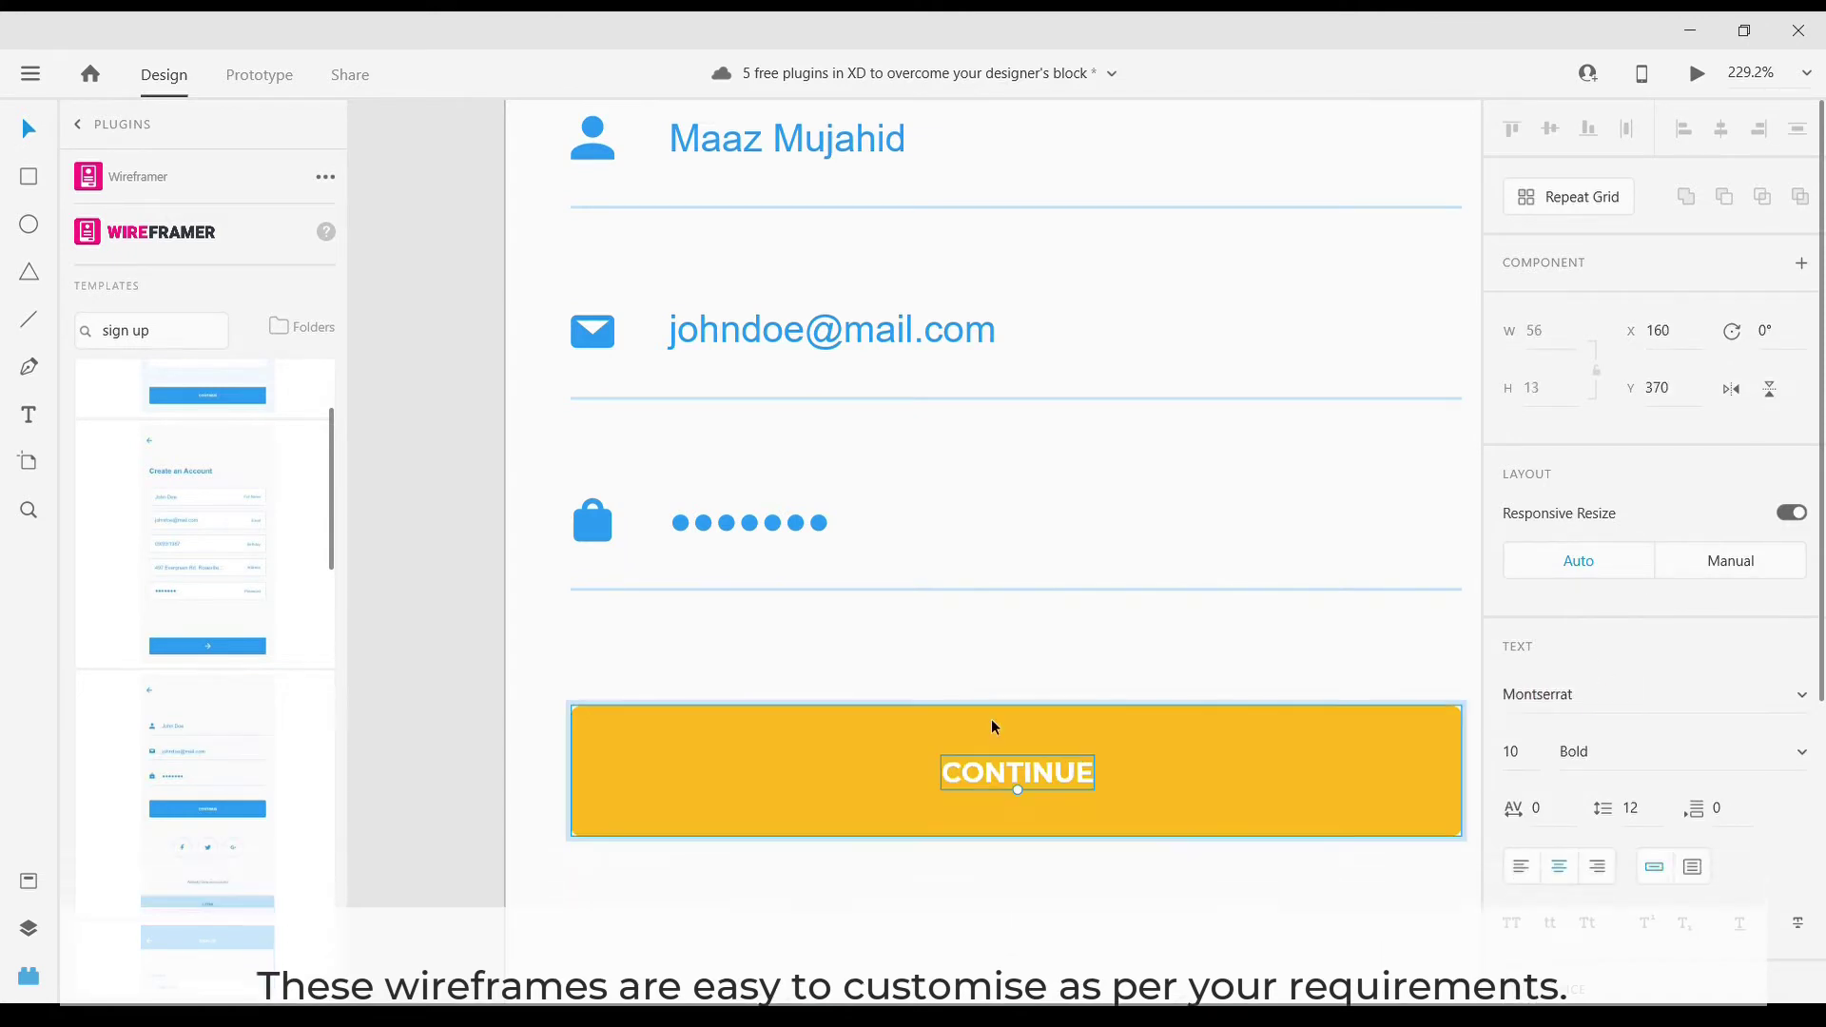
pyautogui.click(1514, 752)
pyautogui.write('12')
pyautogui.press('Return')
pyautogui.hotkey('ctrl', '1')
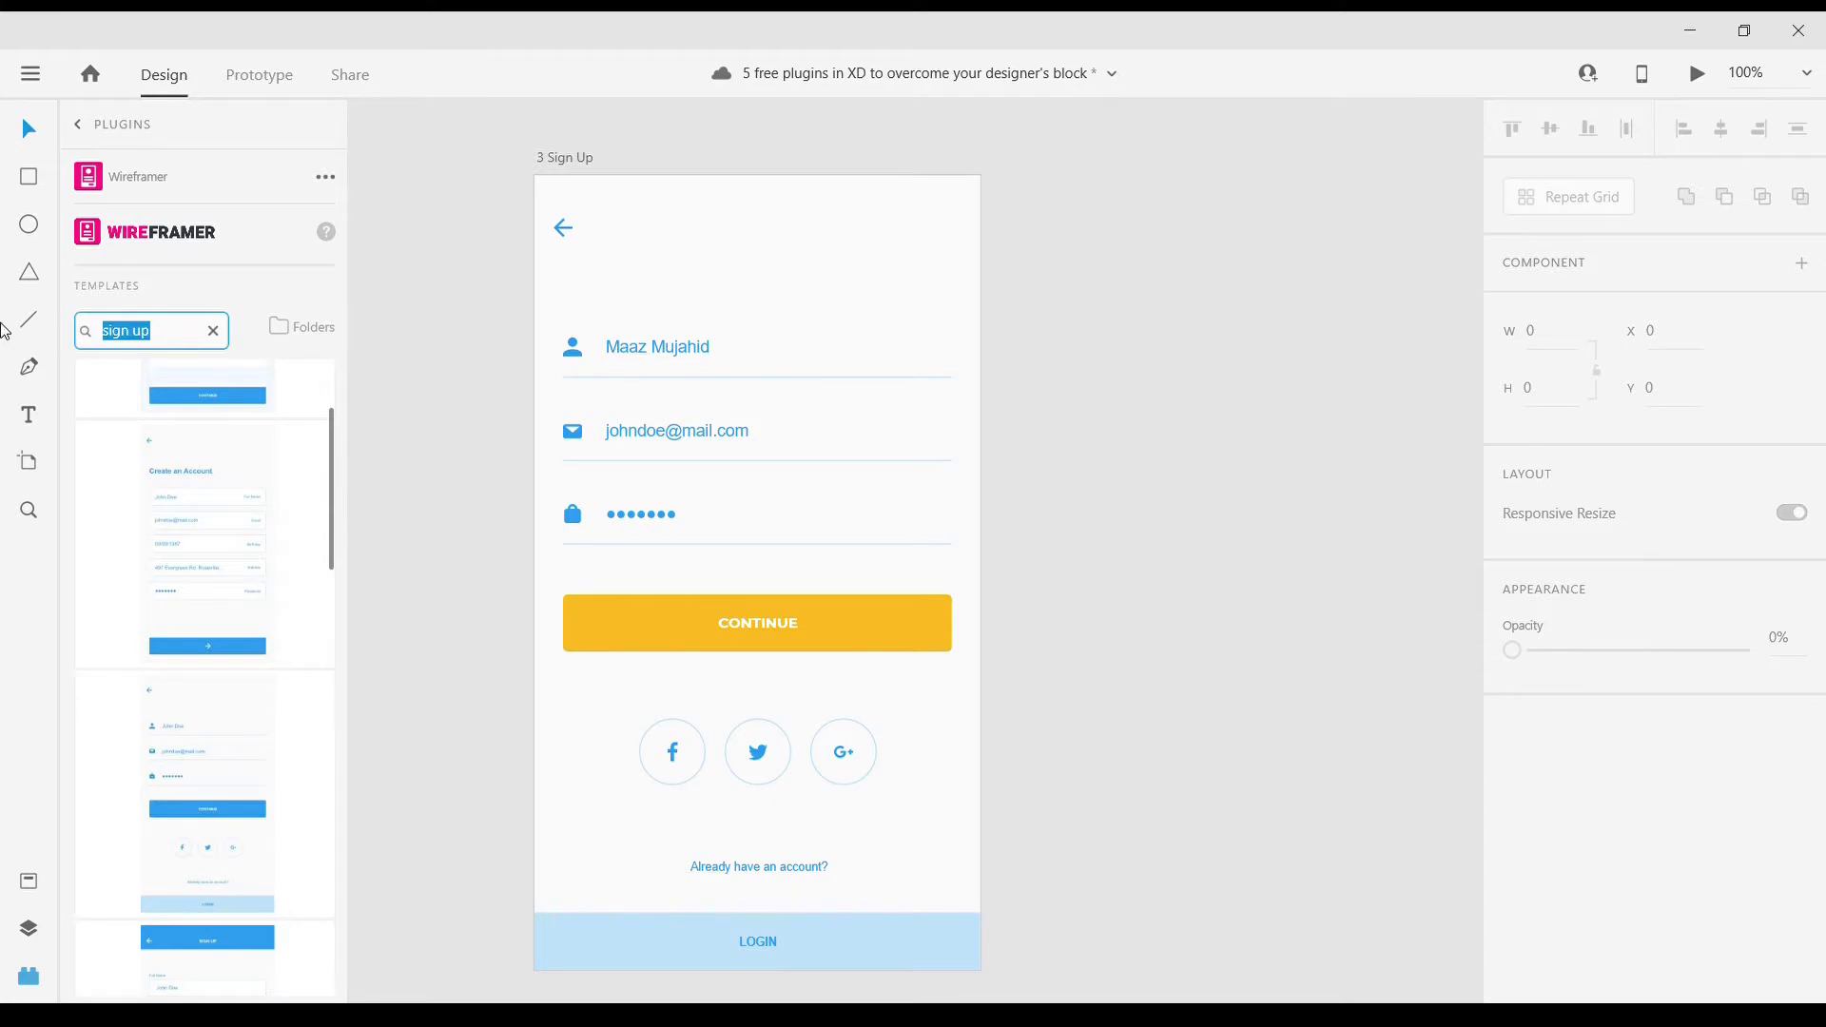
# - Search Wireframer for 'profiles' templates, then return to the installed plugins list
pyautogui.write('rofiles')
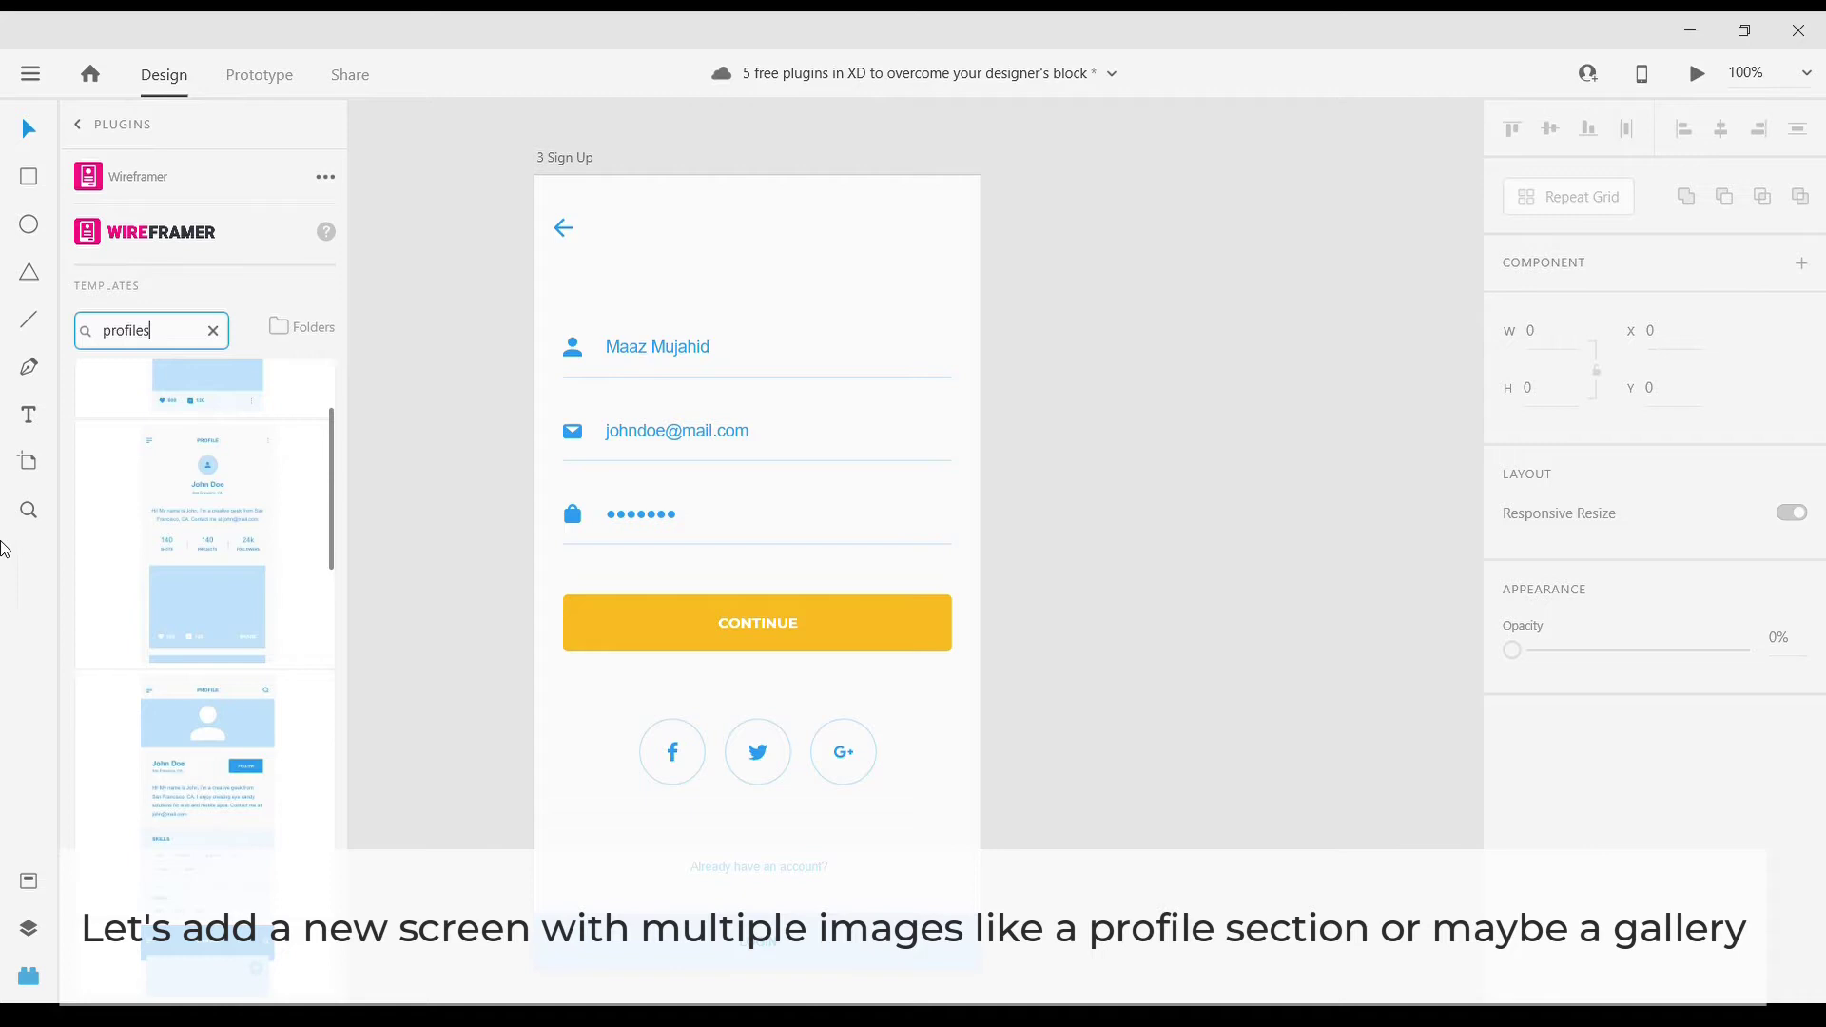
pyautogui.scroll(-2, 208, 494)
pyautogui.scroll(-2, 207, 481)
pyautogui.scroll(-1, 207, 476)
pyautogui.scroll(2, 207, 494)
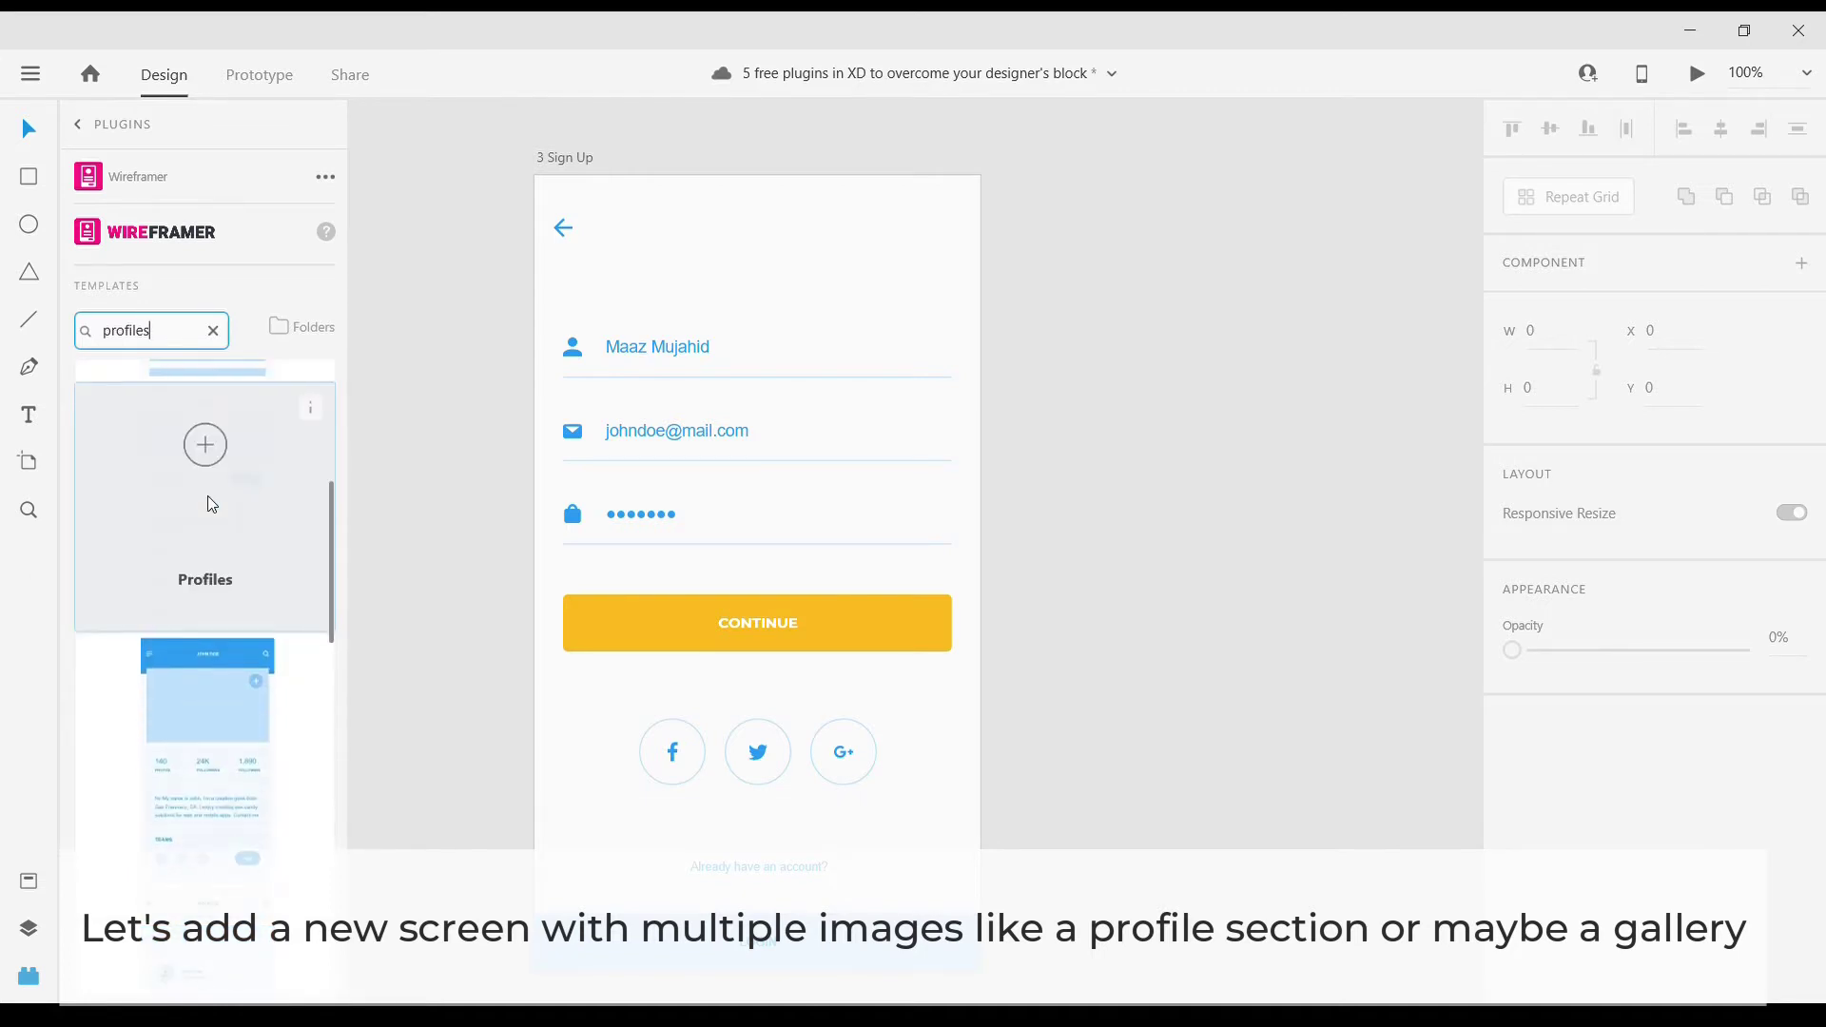
pyautogui.scroll(1, 217, 523)
pyautogui.scroll(2, 225, 571)
pyautogui.scroll(1, 227, 616)
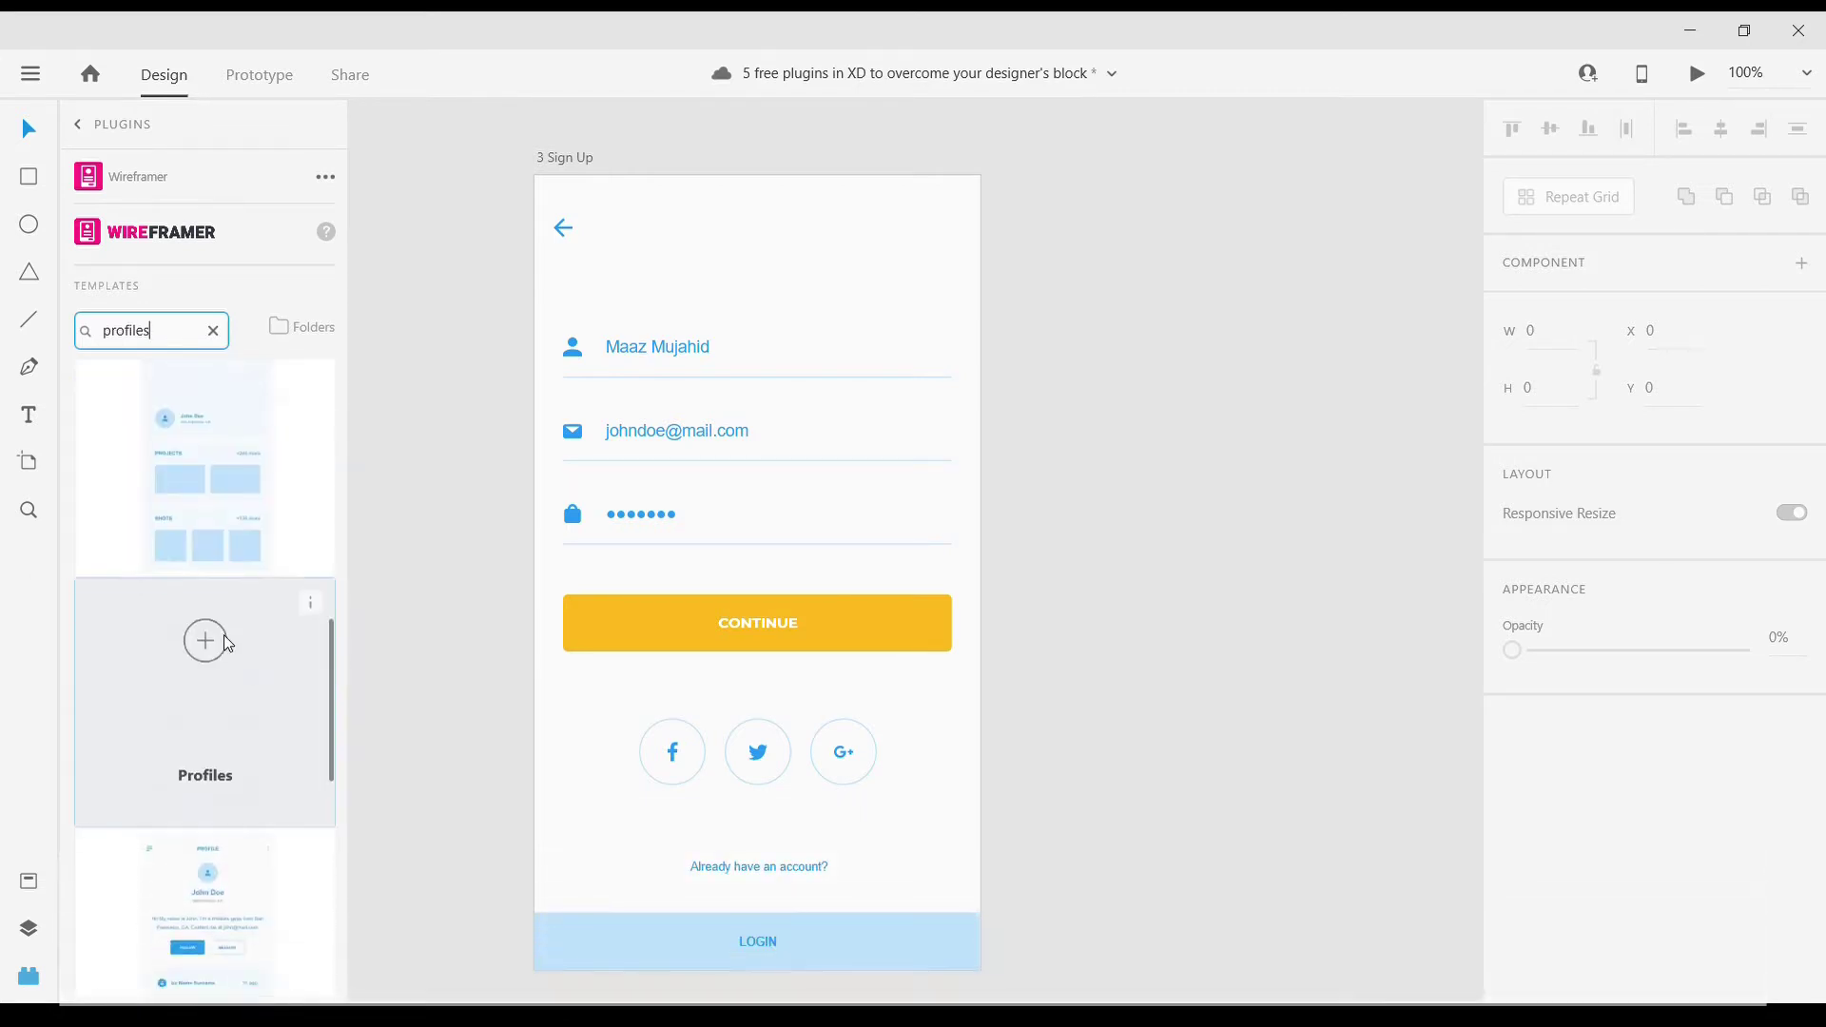
pyautogui.scroll(-2, 229, 647)
pyautogui.scroll(3, 233, 723)
pyautogui.scroll(1, 237, 799)
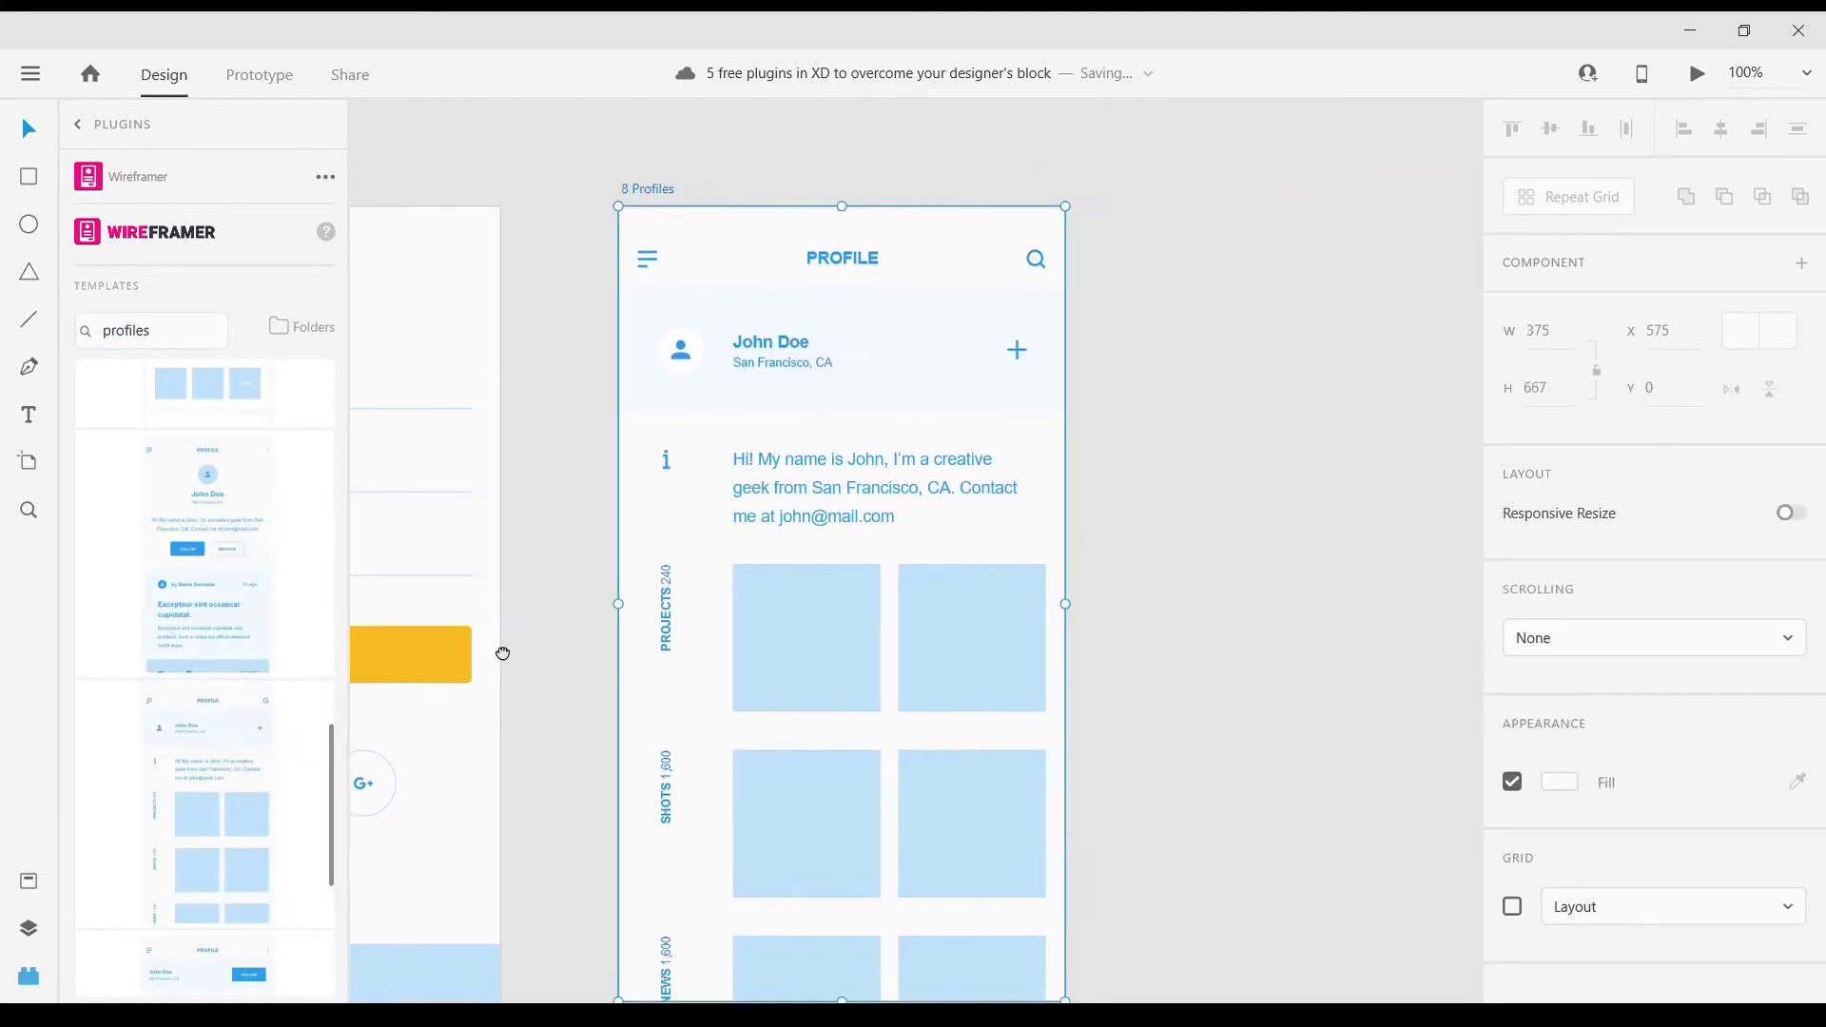
pyautogui.click(104, 125)
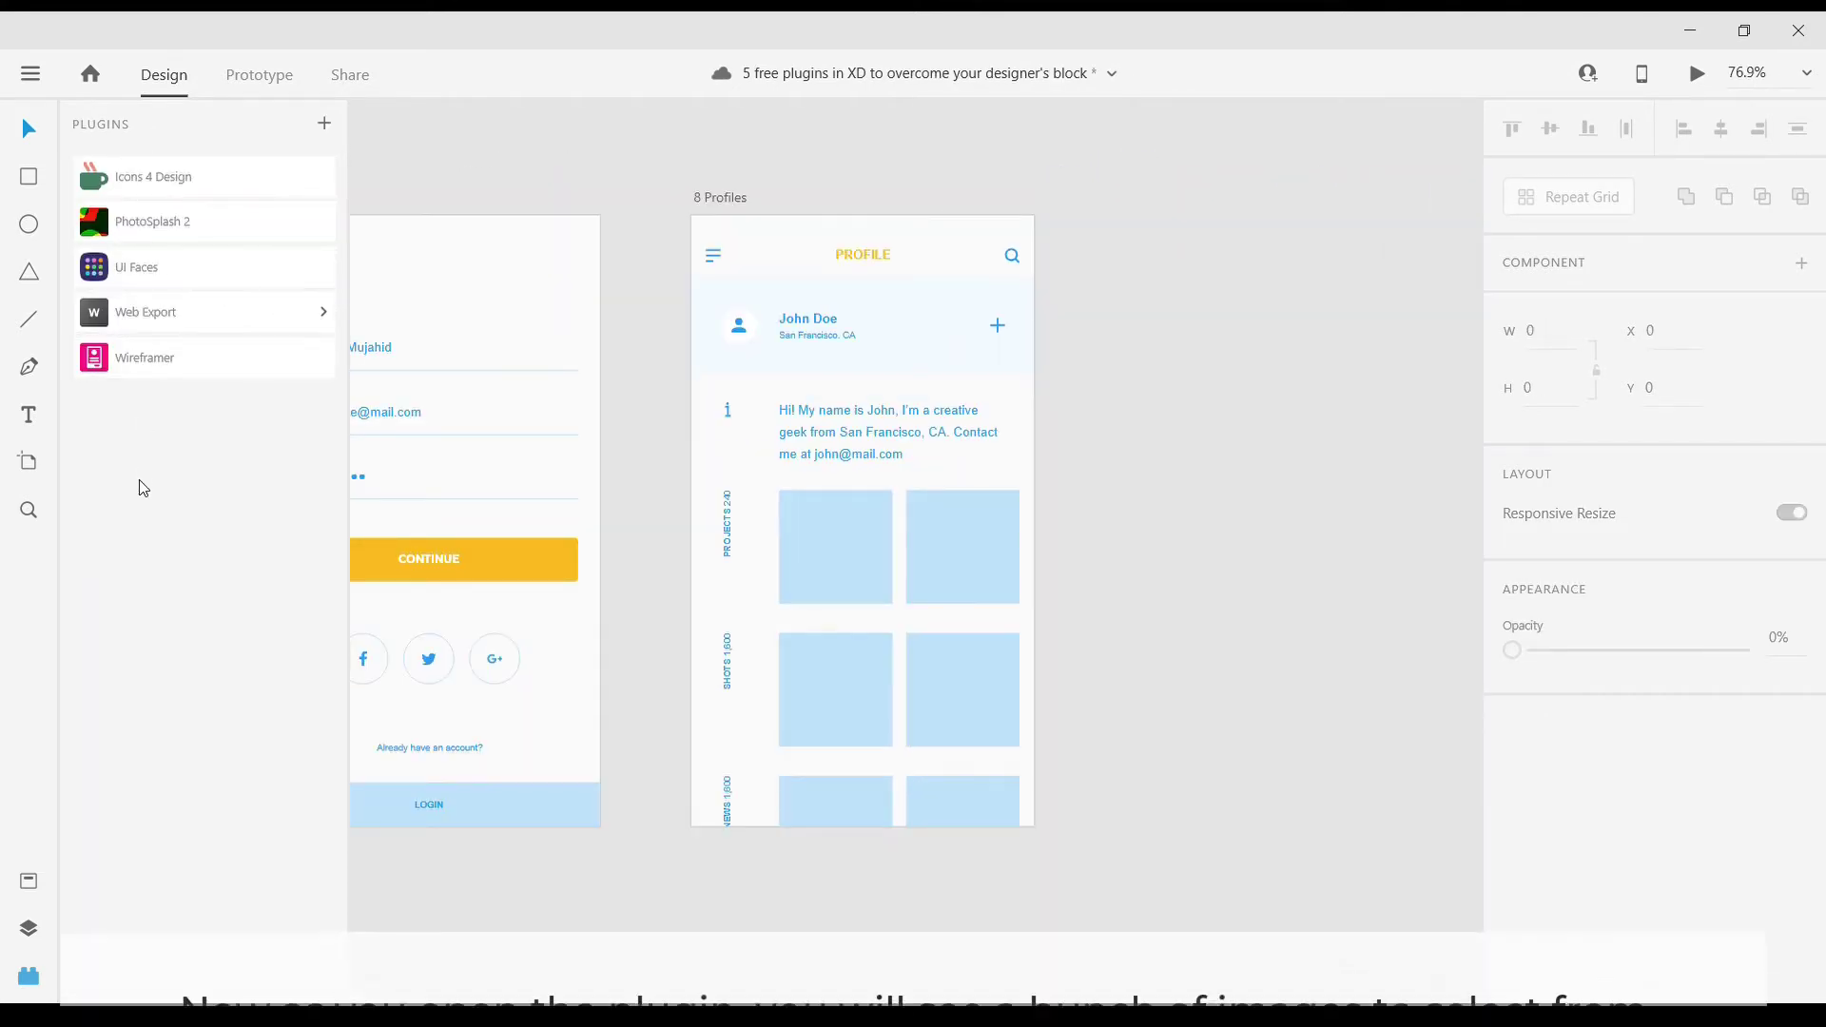
# - Open PhotoSplash 2 and select the Profiles screen's grid of placeholder boxes
pyautogui.click(173, 226)
pyautogui.scroll(-3, 190, 441)
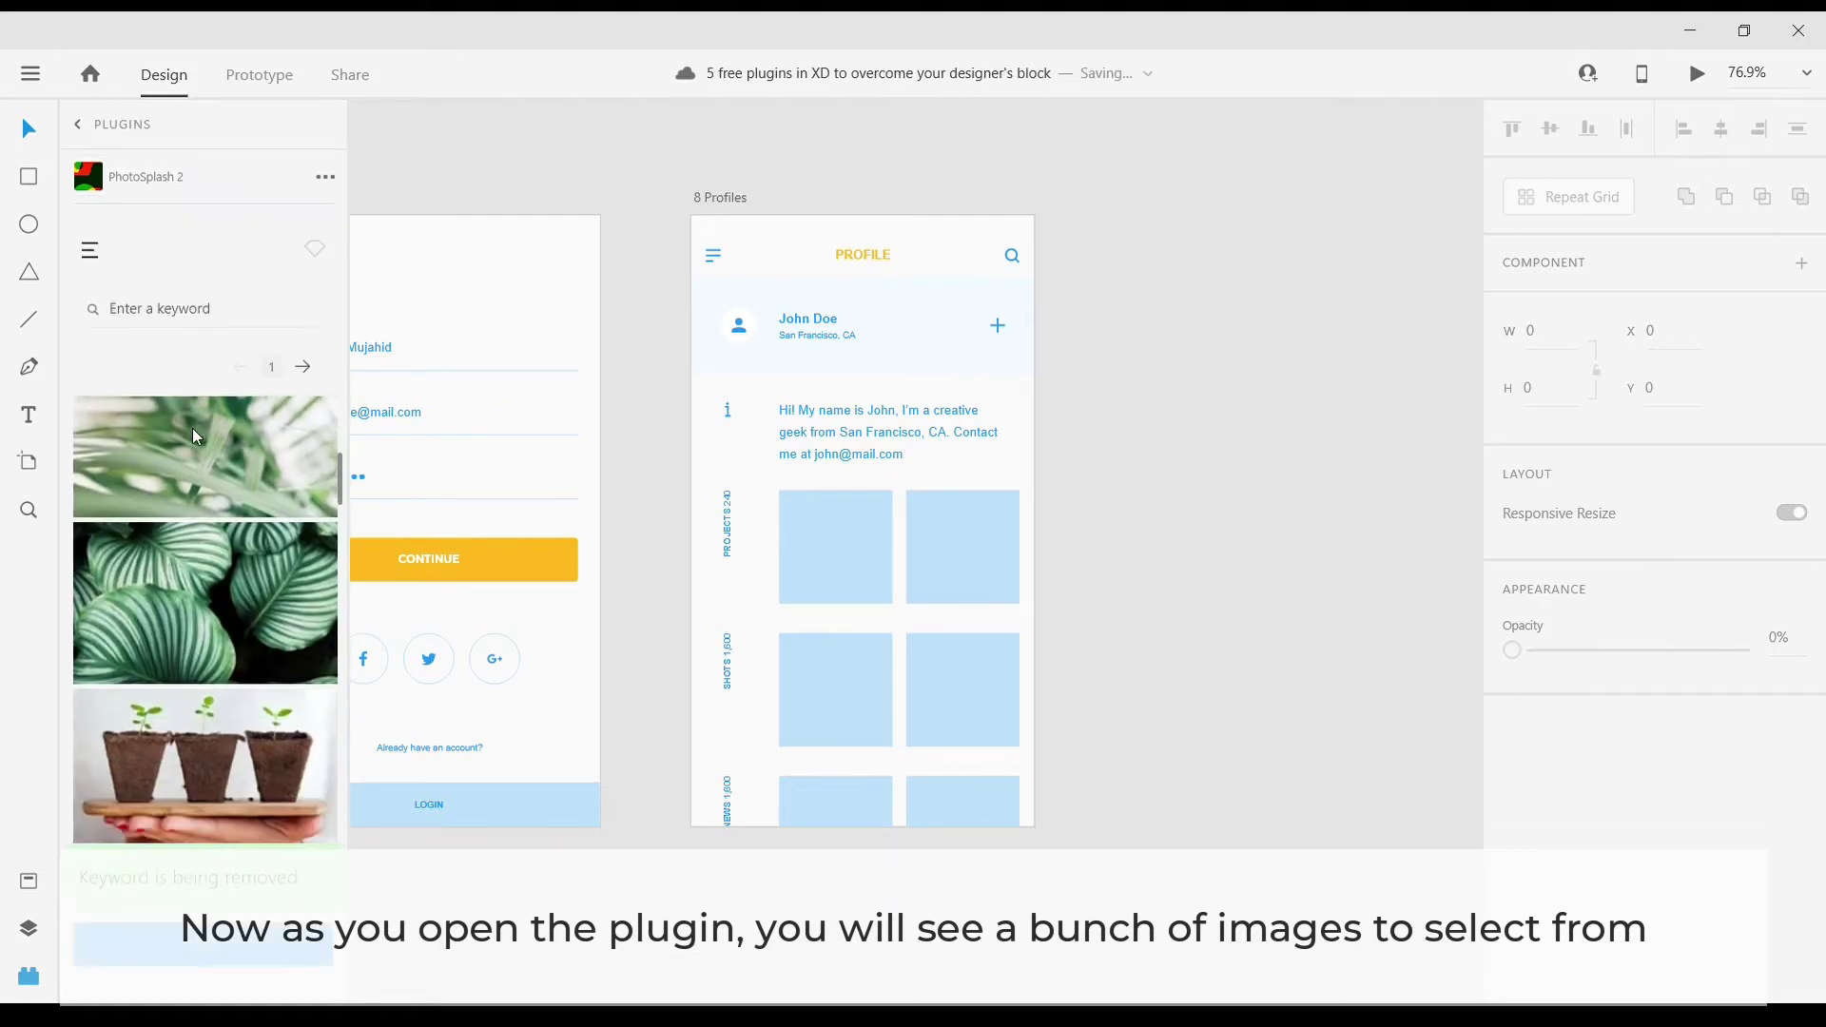
pyautogui.scroll(-3, 190, 440)
pyautogui.scroll(-3, 192, 439)
pyautogui.scroll(-3, 195, 436)
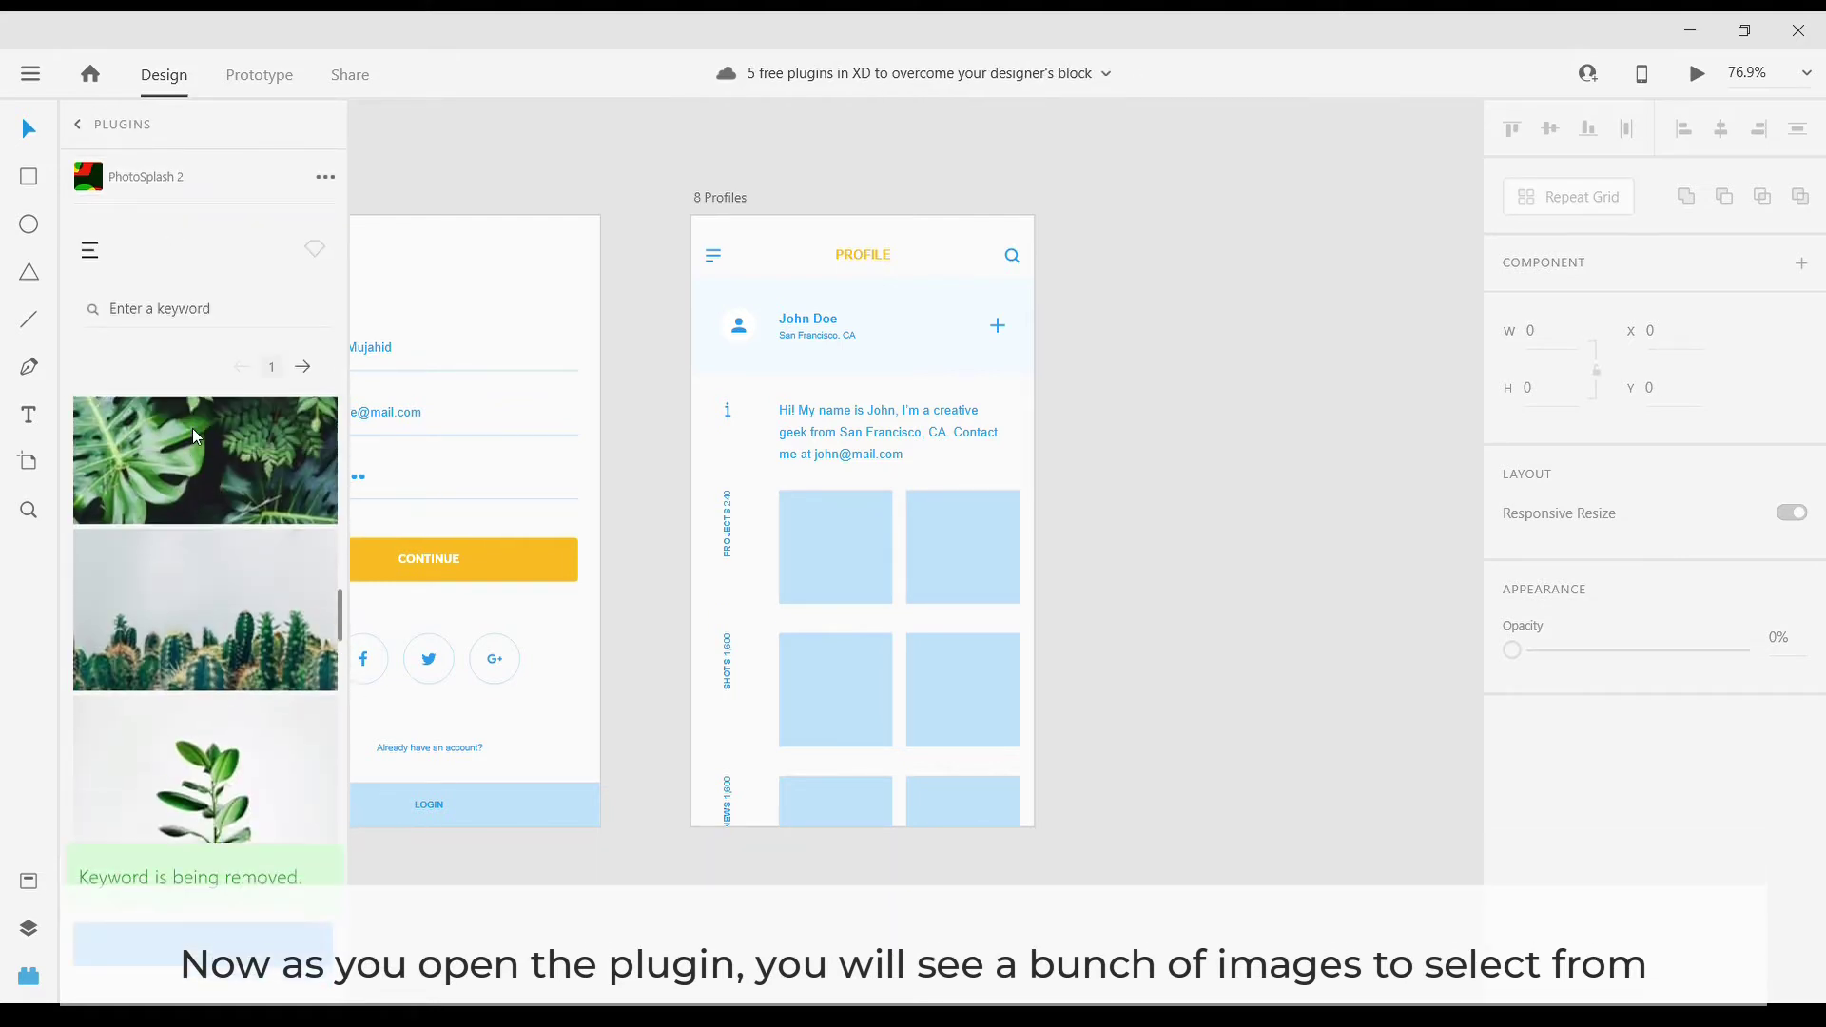
pyautogui.click(831, 539)
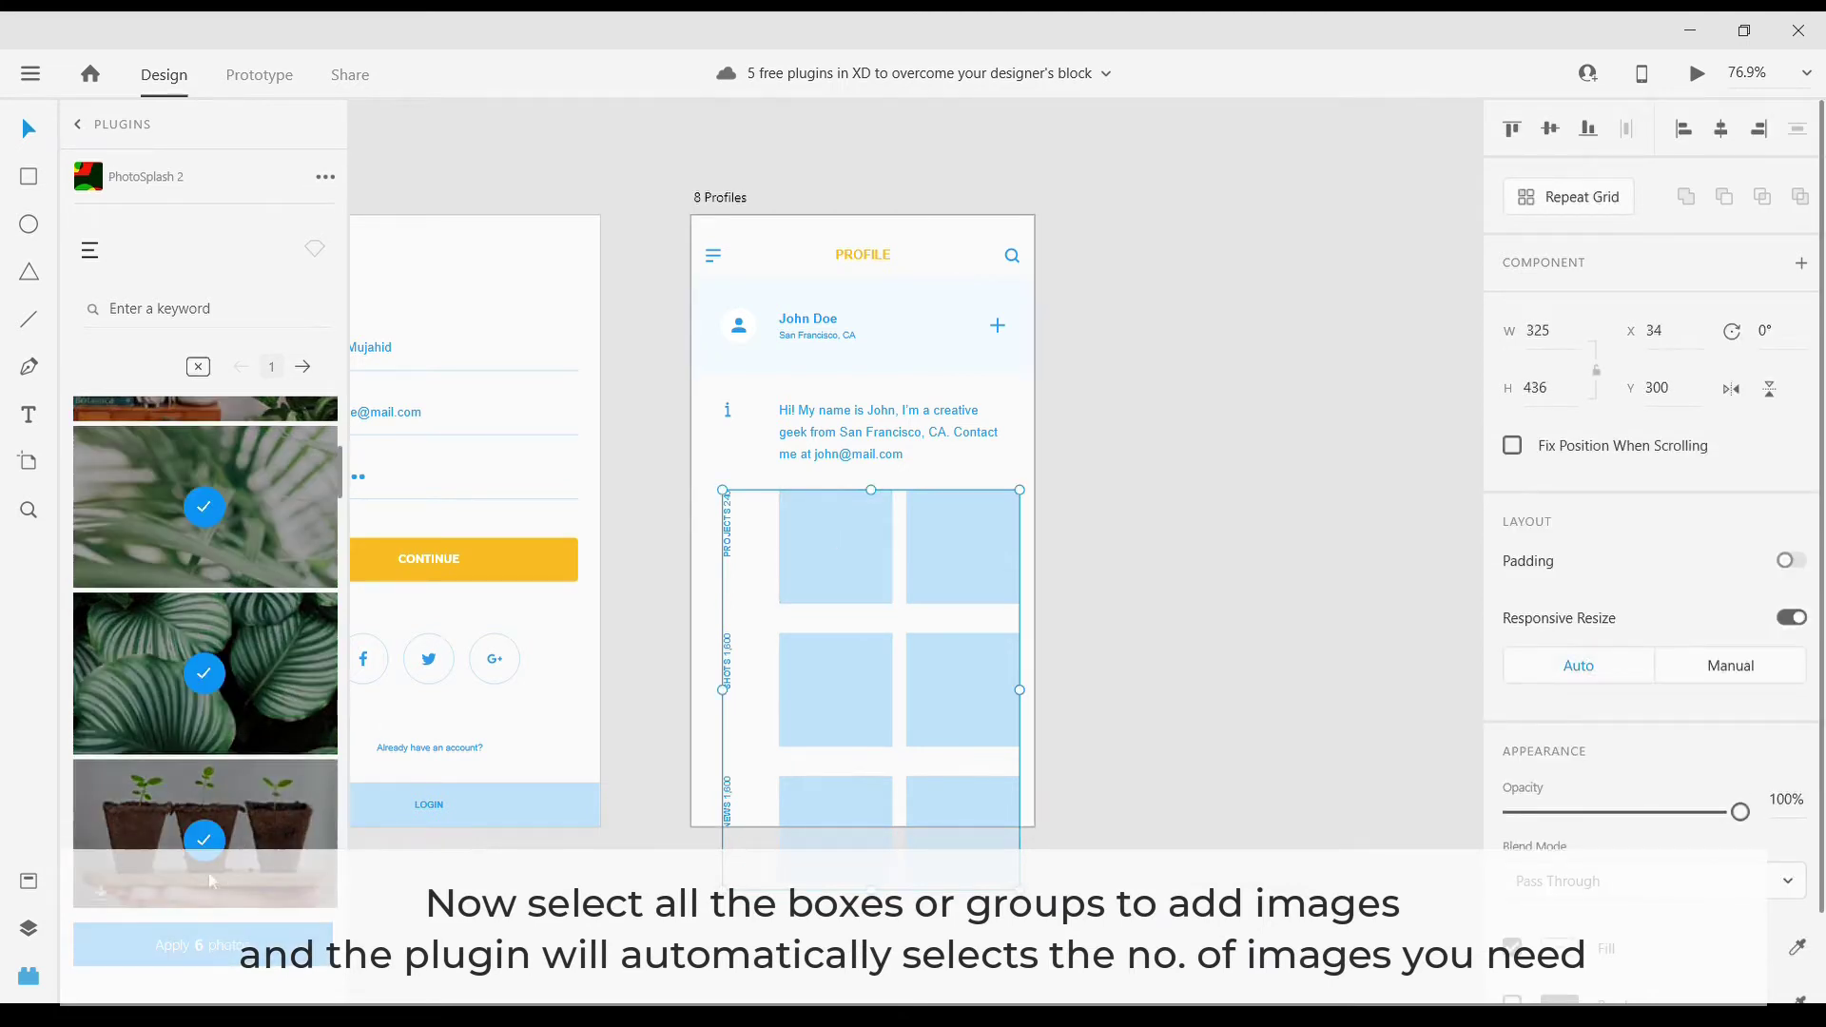
pyautogui.scroll(-5, 218, 875)
pyautogui.scroll(5, 215, 955)
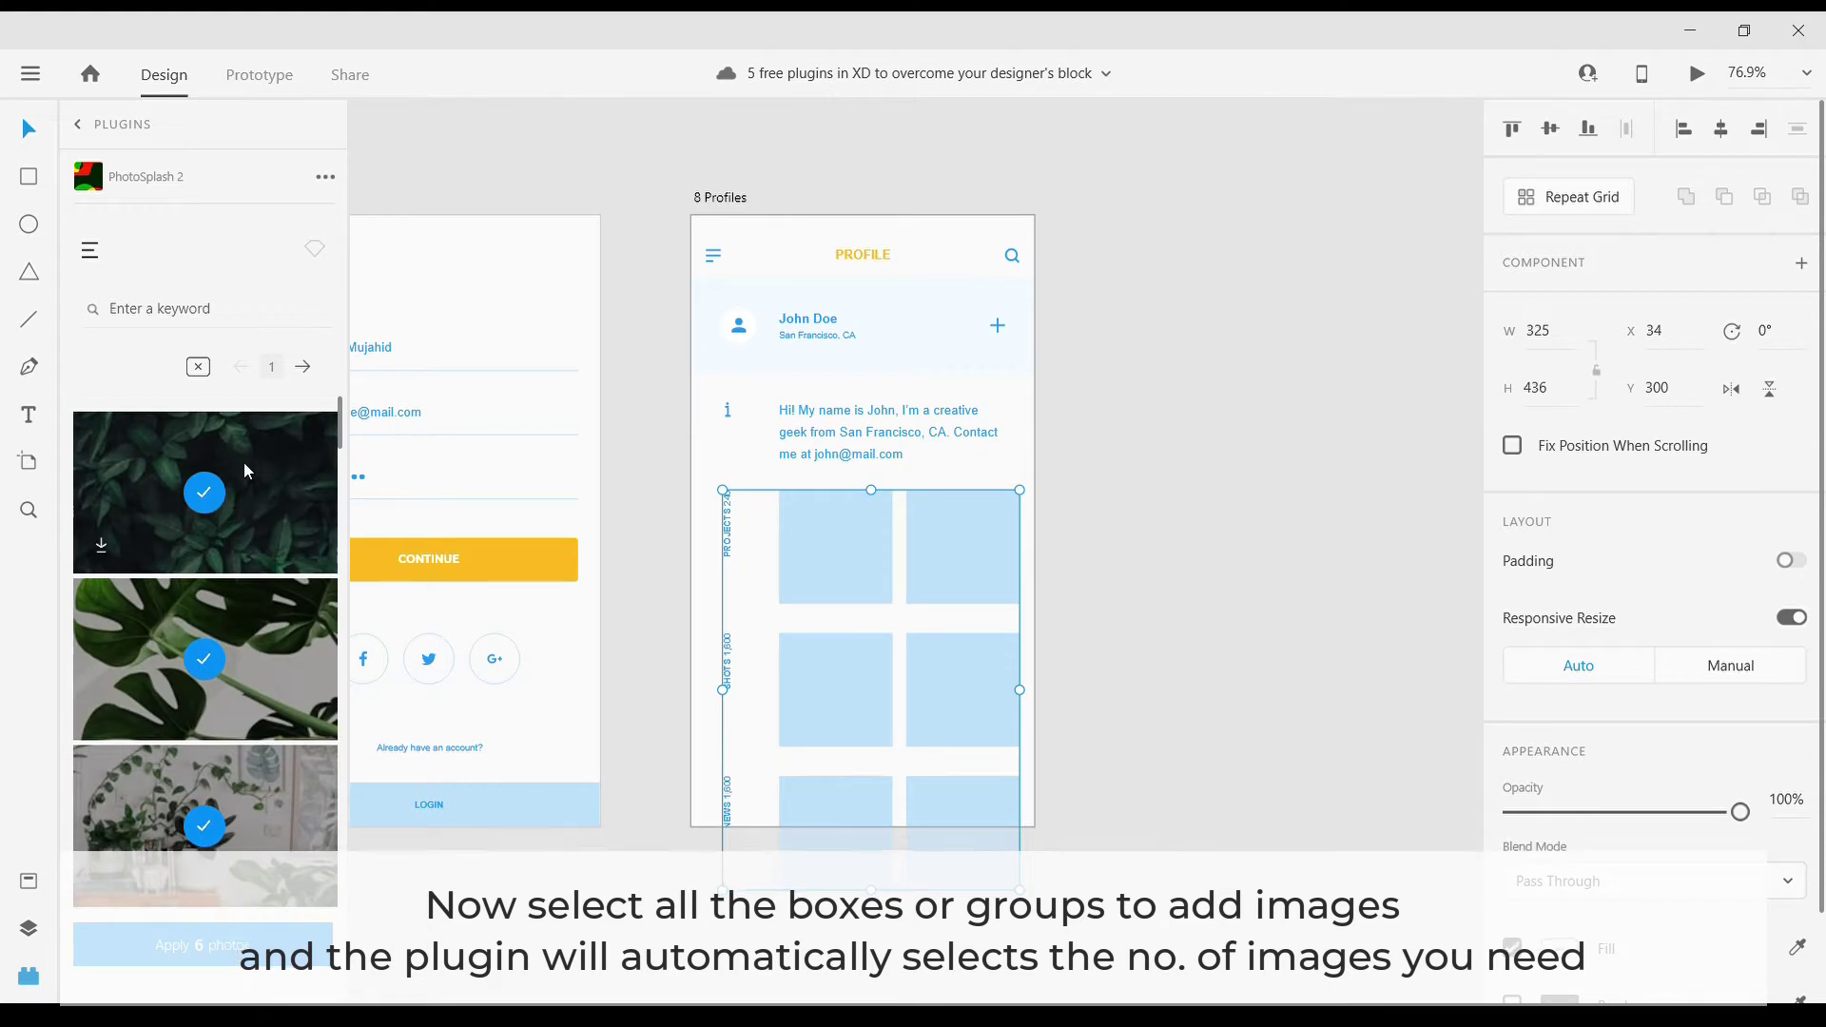
# - Search PhotoSplash for 'abstract' and apply six photos to the grid
pyautogui.click(180, 311)
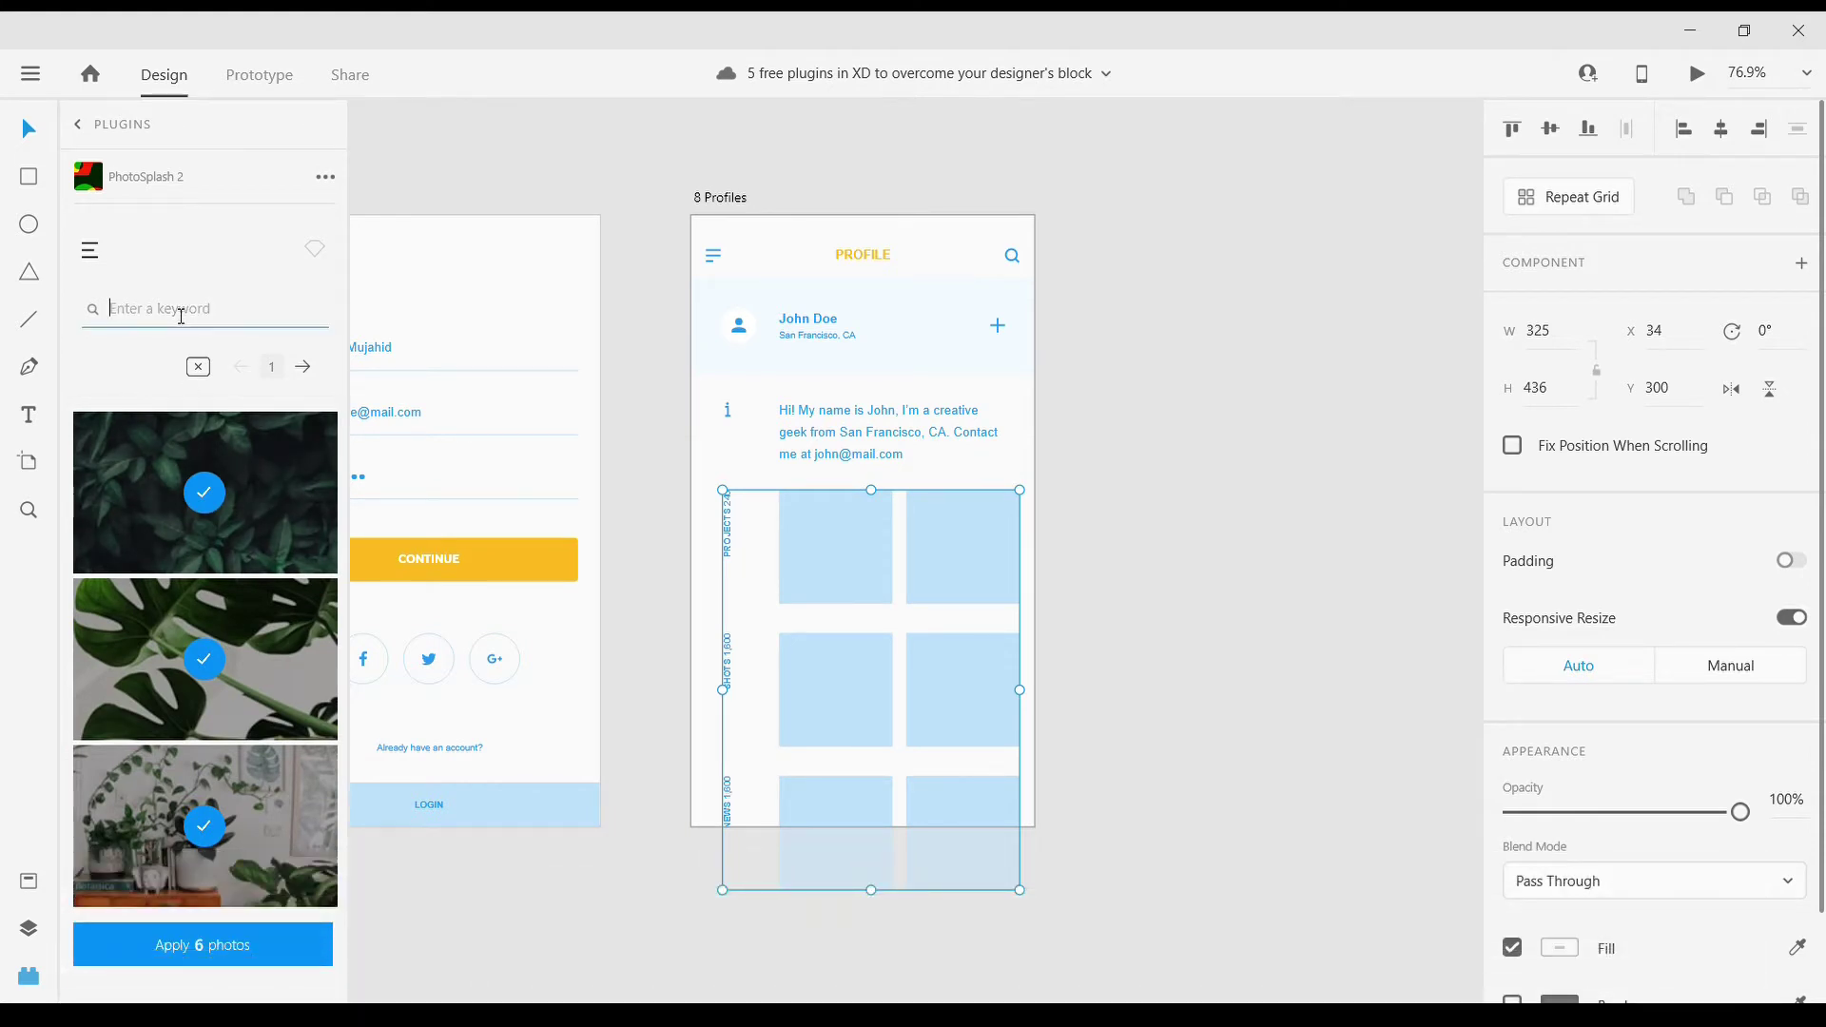
pyautogui.write('ac')
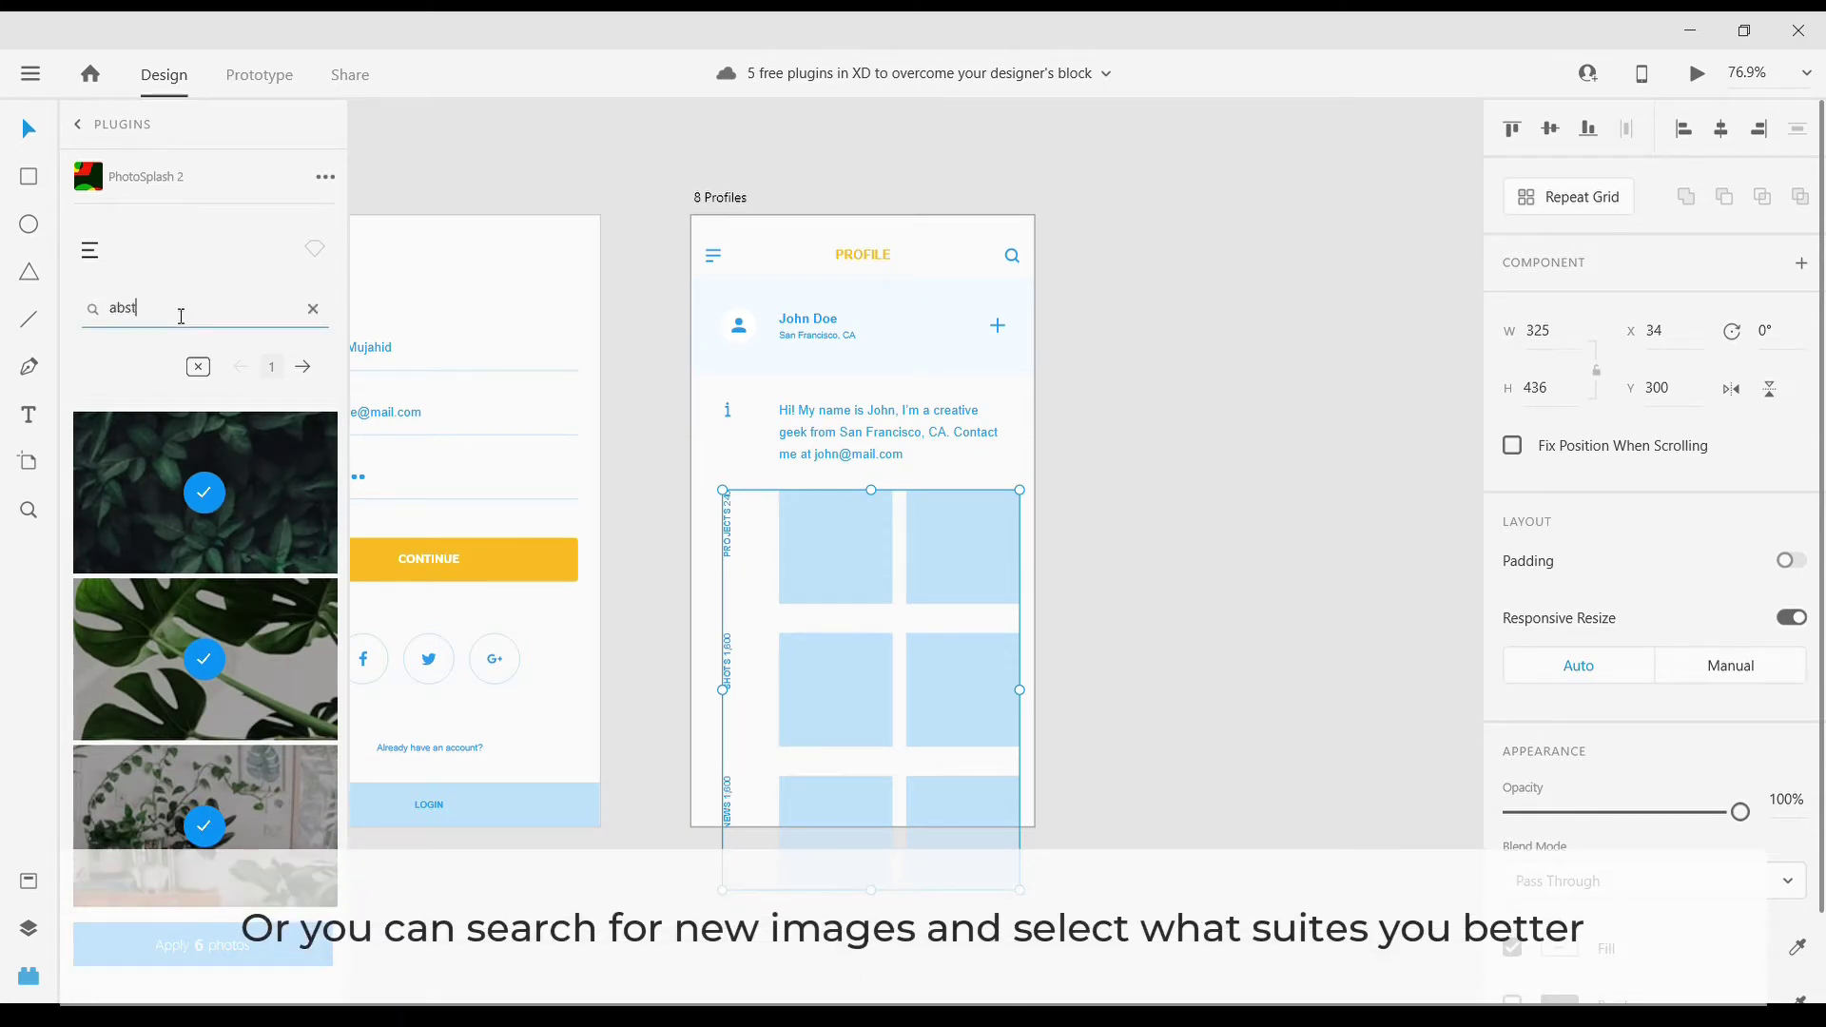
pyautogui.write('t')
pyautogui.press('Return')
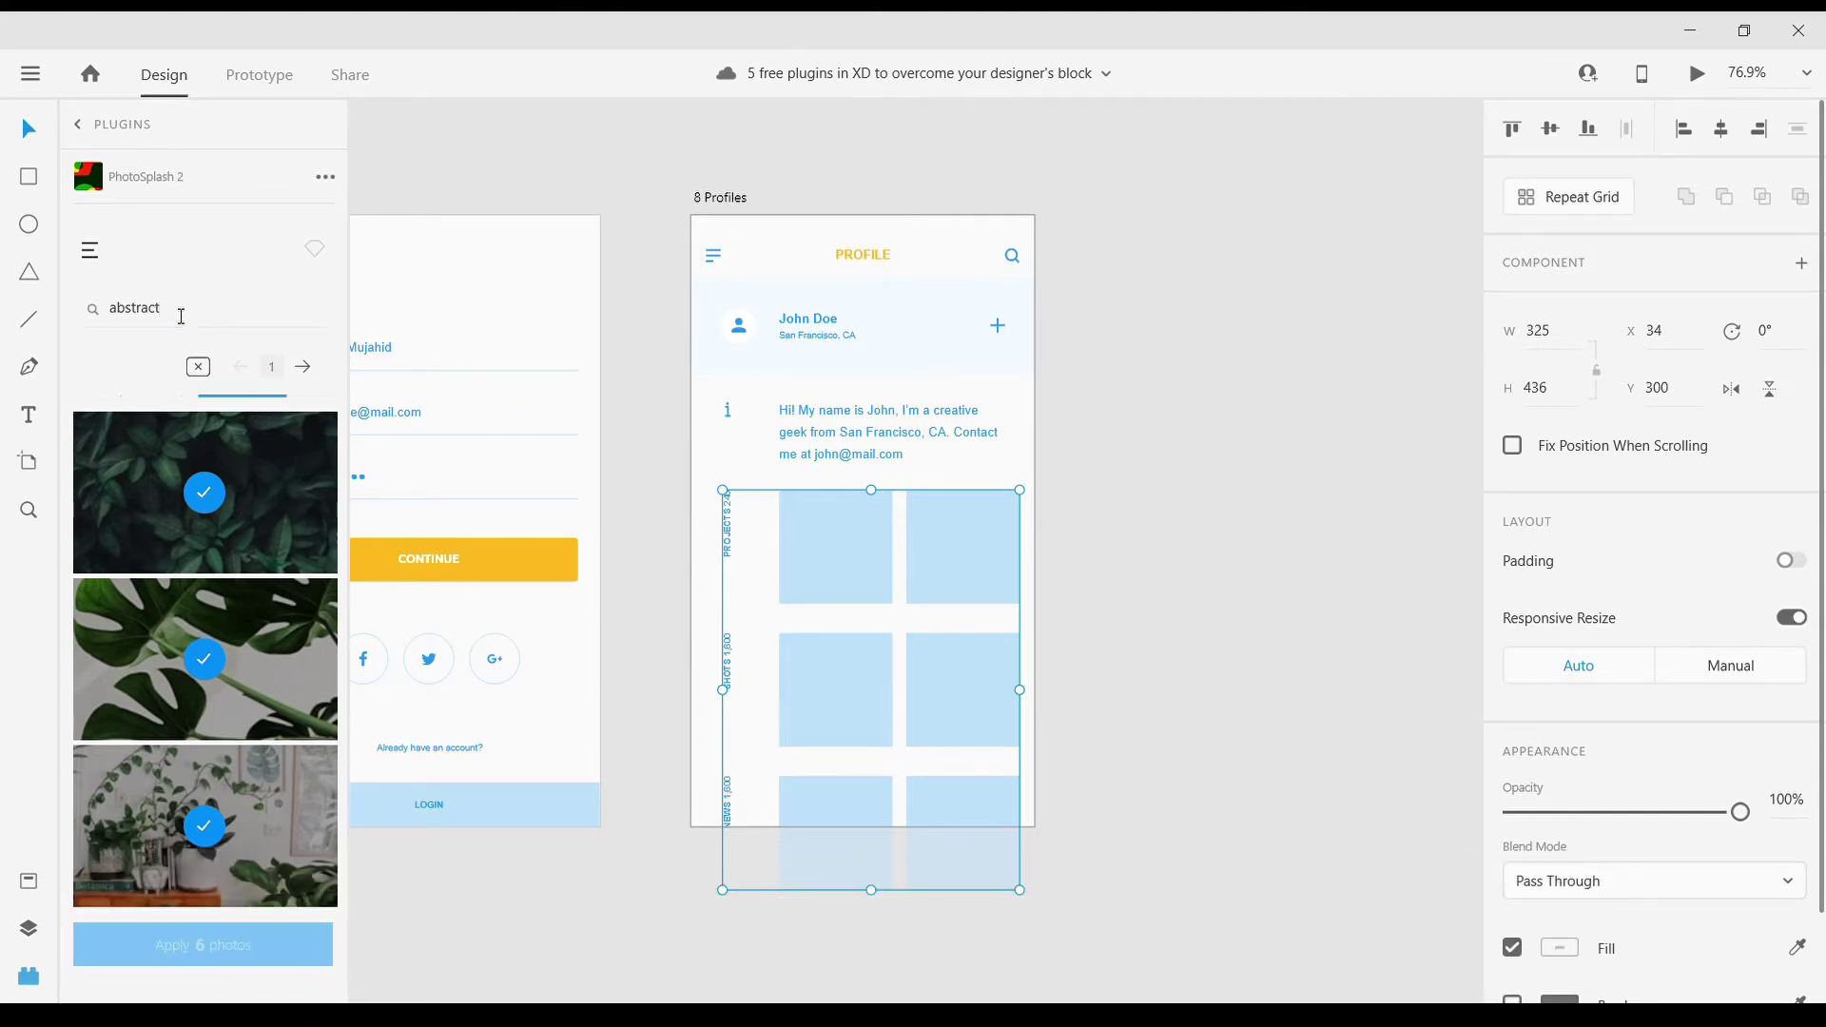
pyautogui.scroll(-3, 218, 618)
pyautogui.scroll(-3, 233, 672)
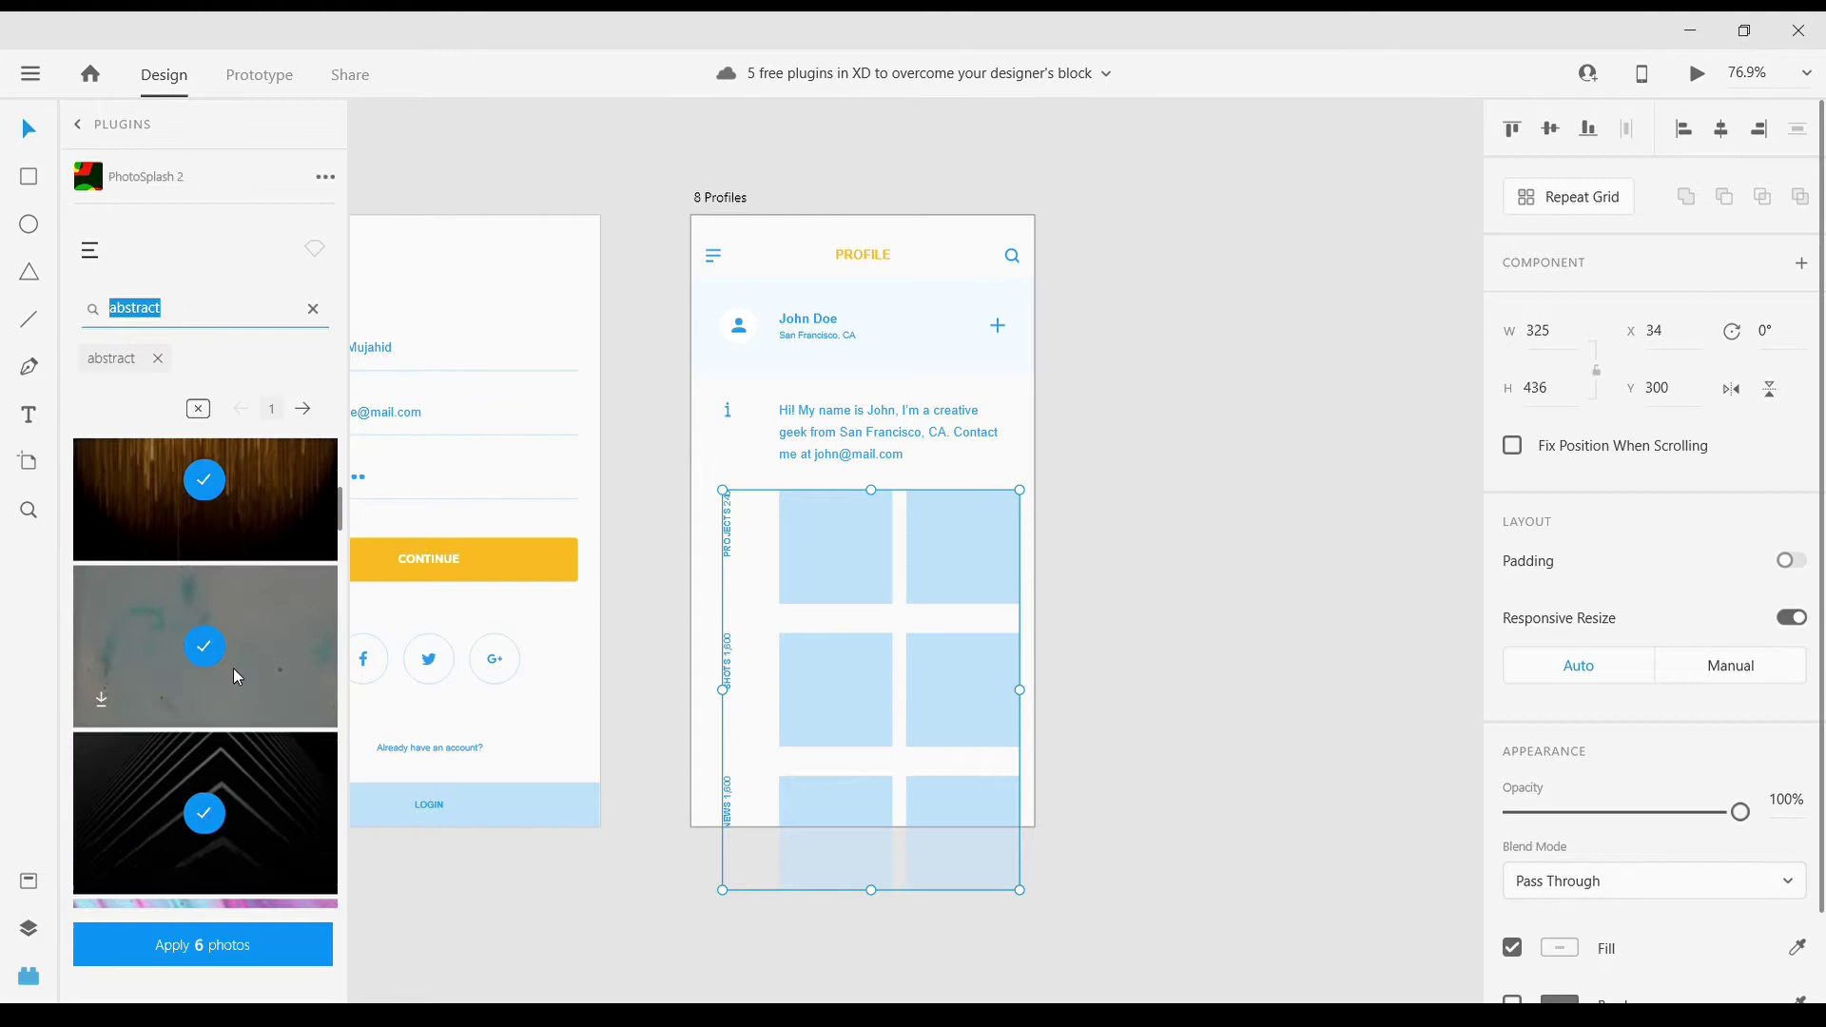
pyautogui.scroll(-2, 225, 713)
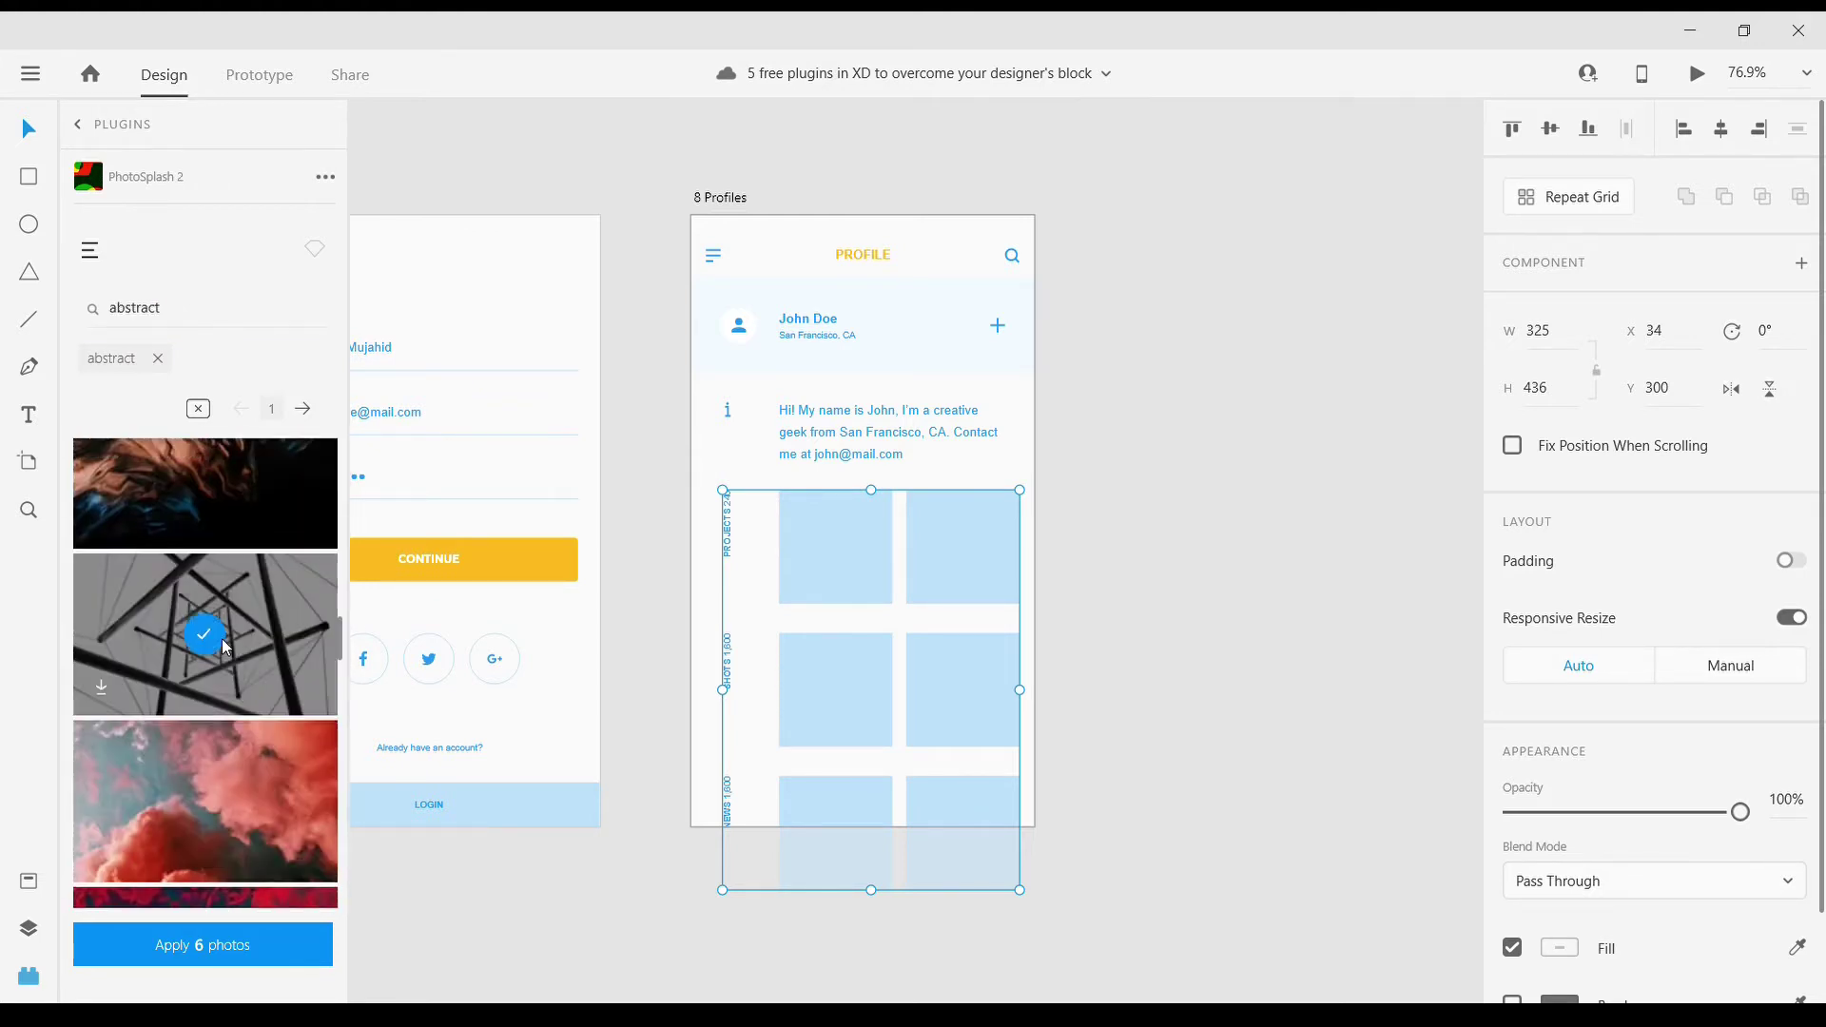
pyautogui.scroll(-3, 225, 643)
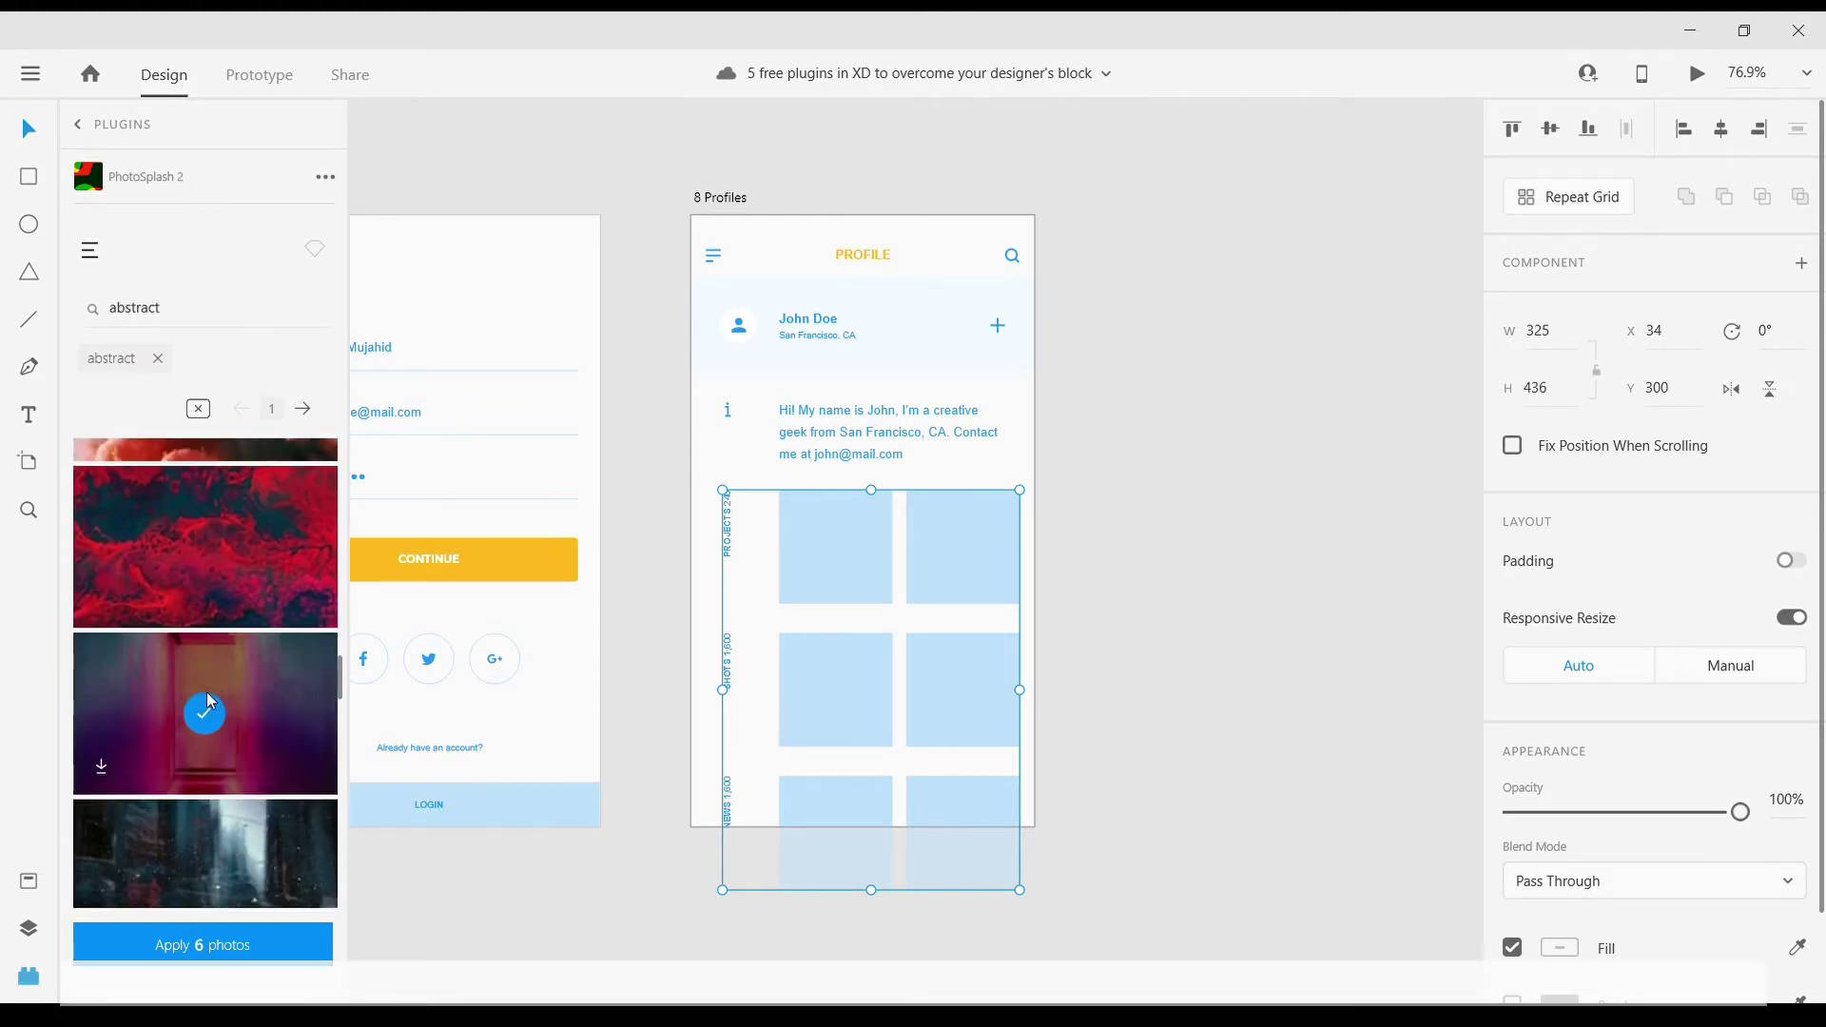
pyautogui.click(249, 949)
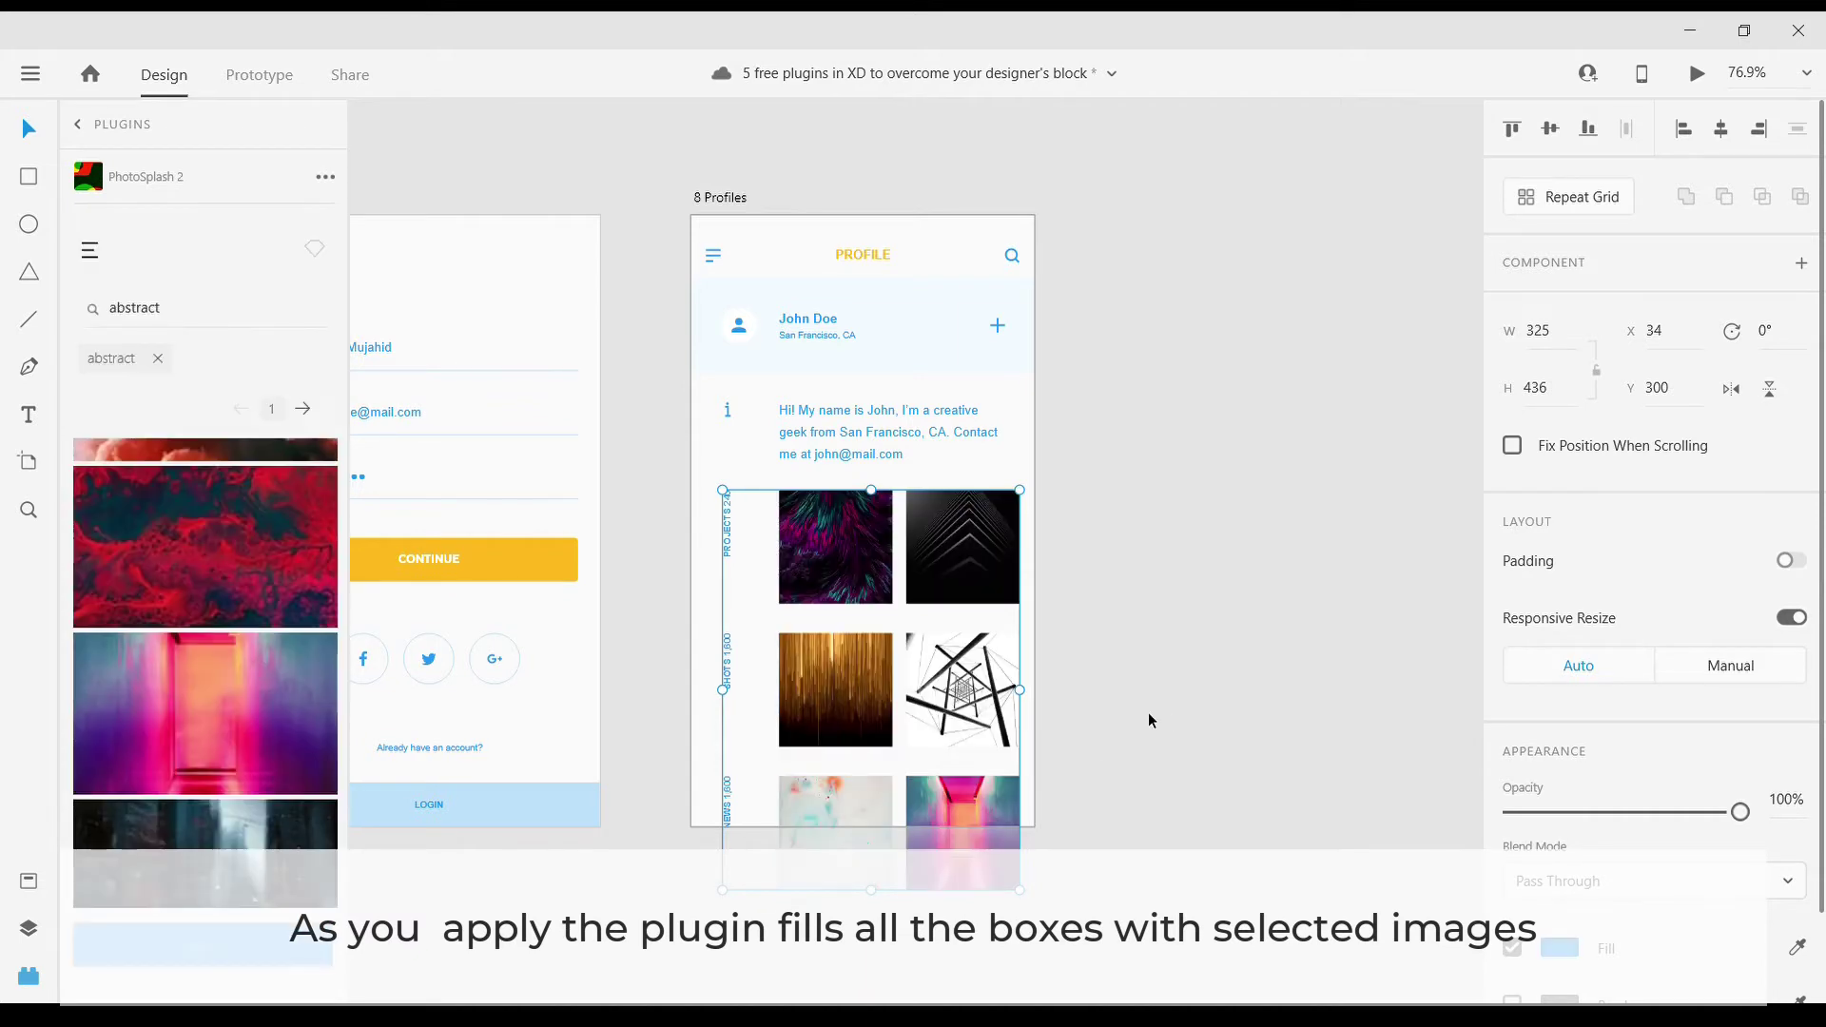
# - Deselect the photo grid and pan to the profile's Followers and Shots sections
pyautogui.click(1114, 627)
pyautogui.scroll(3, 1127, 632)
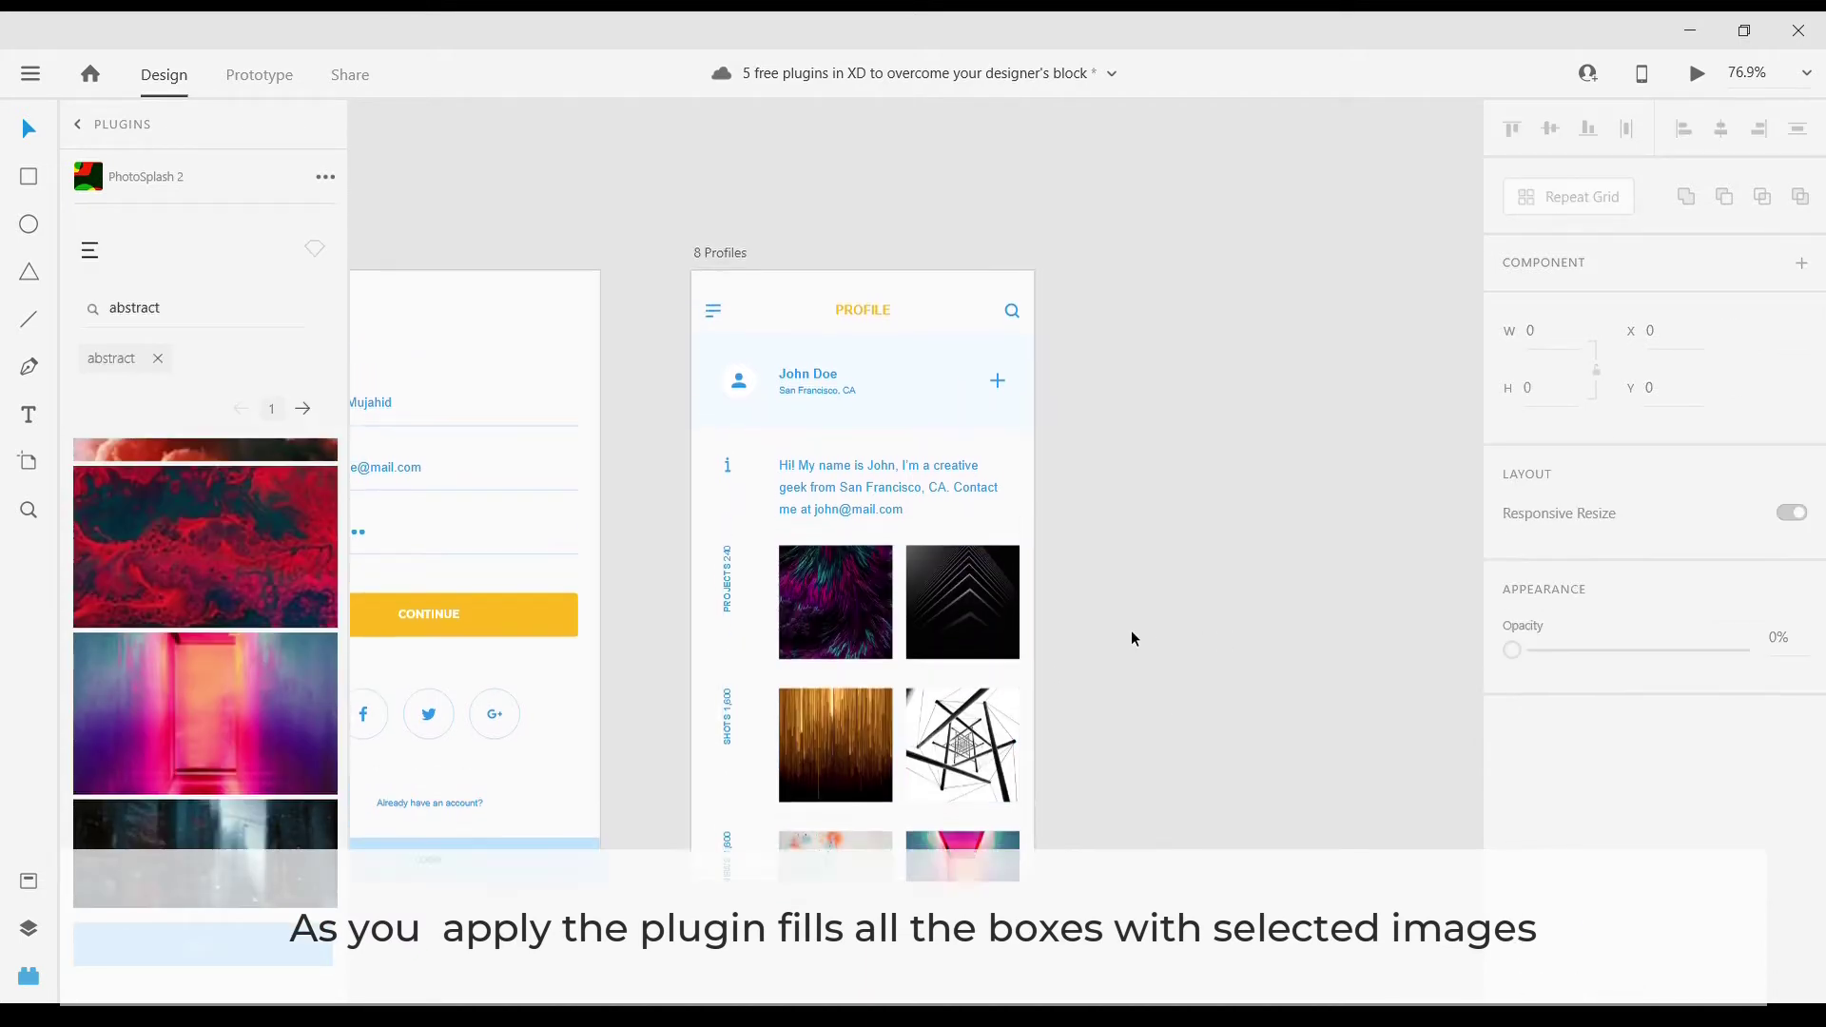
pyautogui.scroll(-3, 1133, 638)
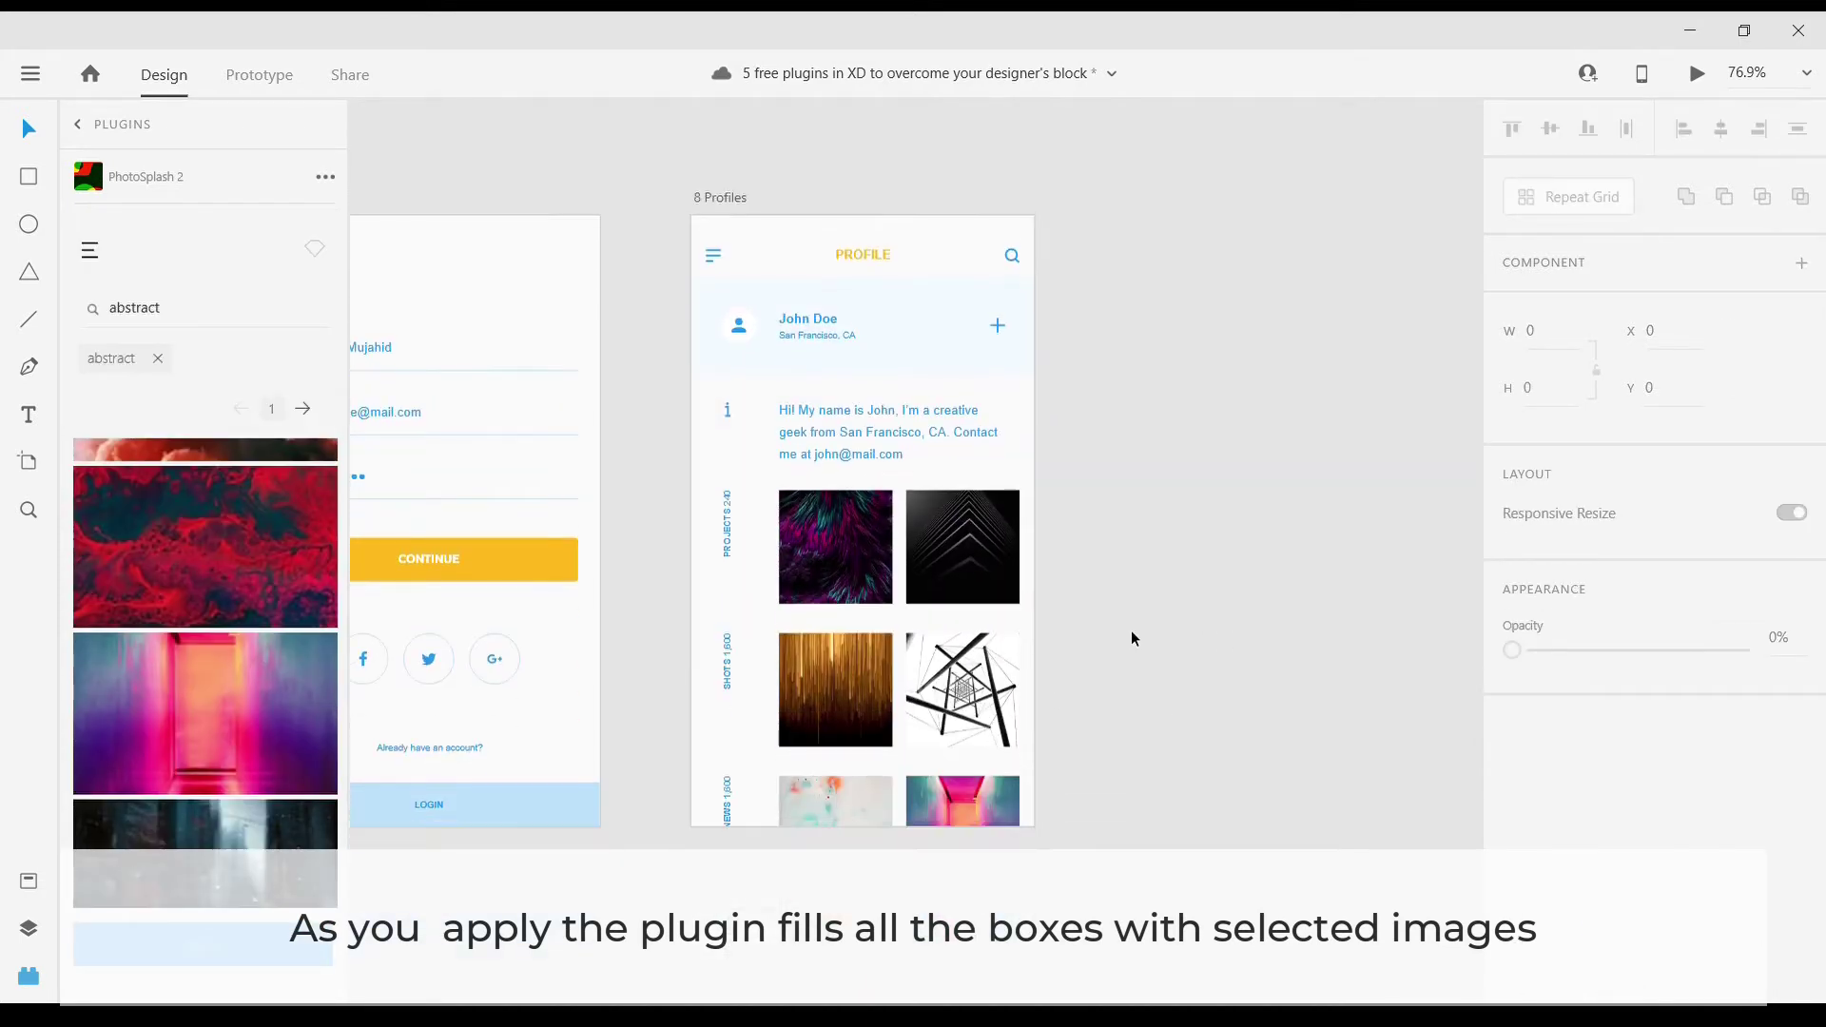
pyautogui.moveTo(1128, 654); pyautogui.dragTo(1137, 615)
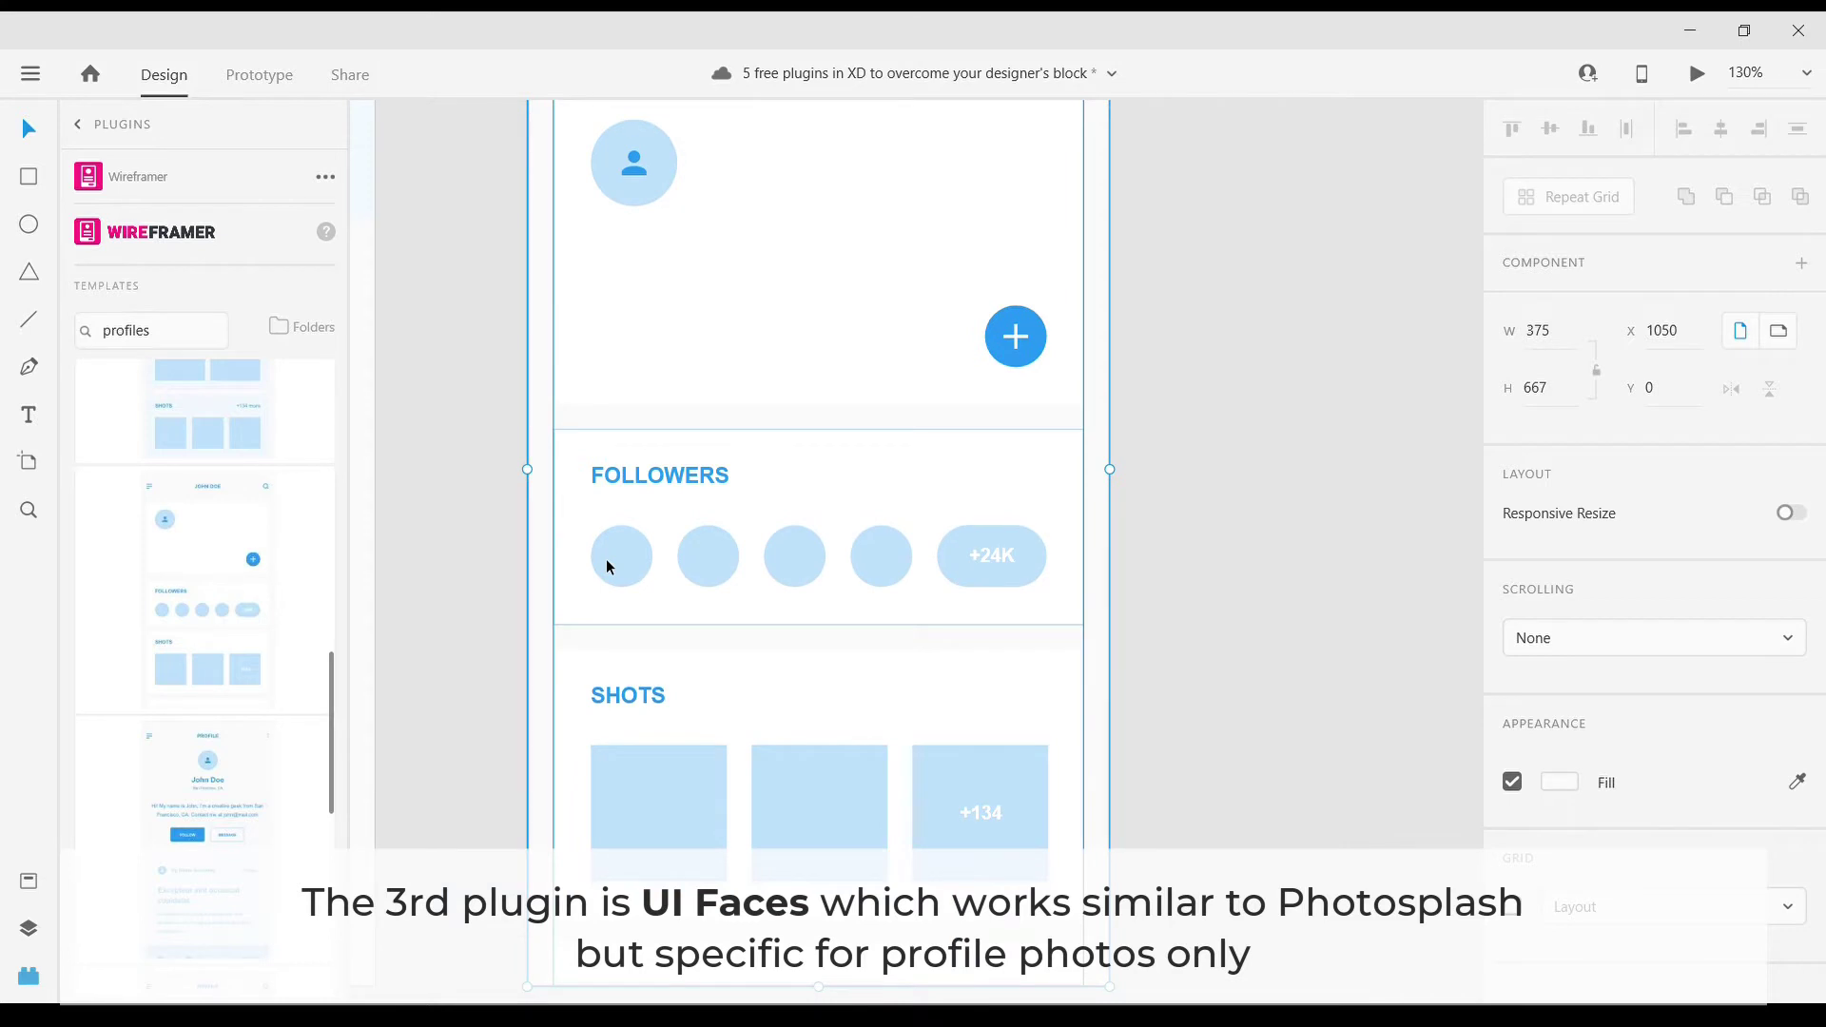
# - Select the four follower circles and launch the UI Faces plugin
pyautogui.doubleClick(606, 567)
pyautogui.keyDown('shift'); pyautogui.click(693, 564); pyautogui.keyUp('shift')
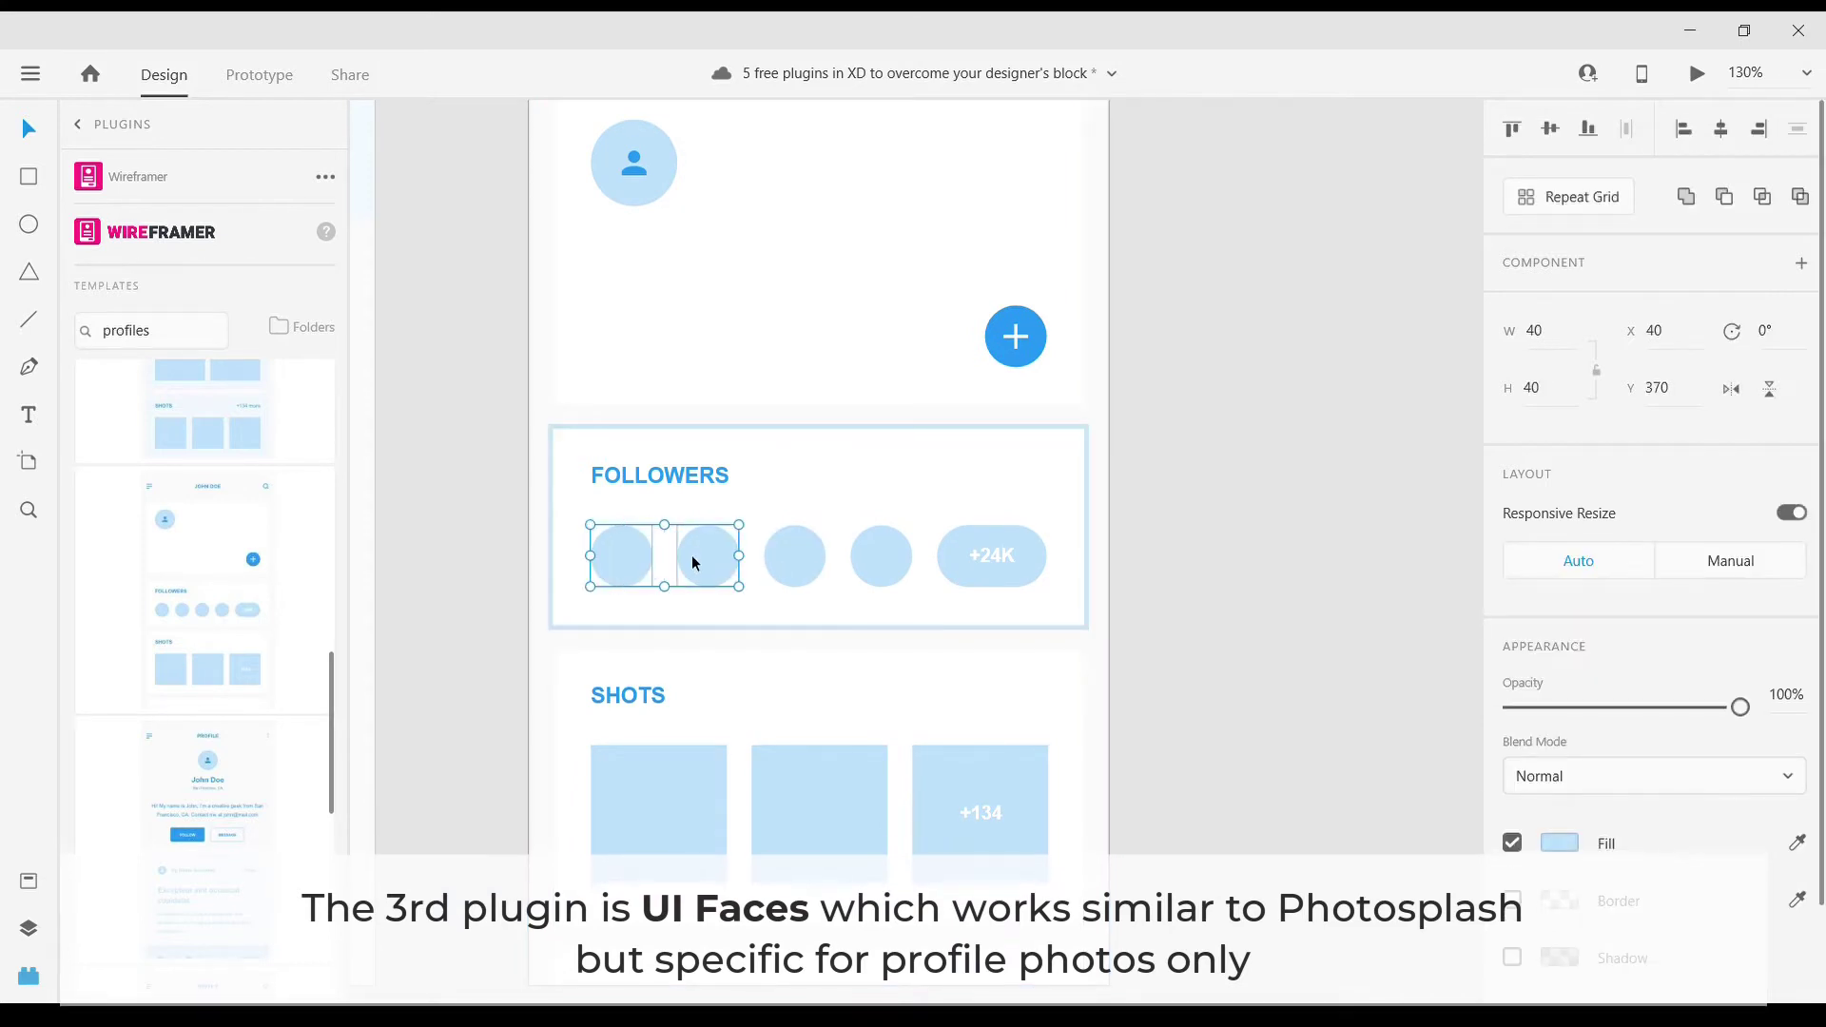
pyautogui.keyDown('shift'); pyautogui.click(795, 555); pyautogui.keyUp('shift')
pyautogui.keyDown('shift'); pyautogui.click(878, 557); pyautogui.keyUp('shift')
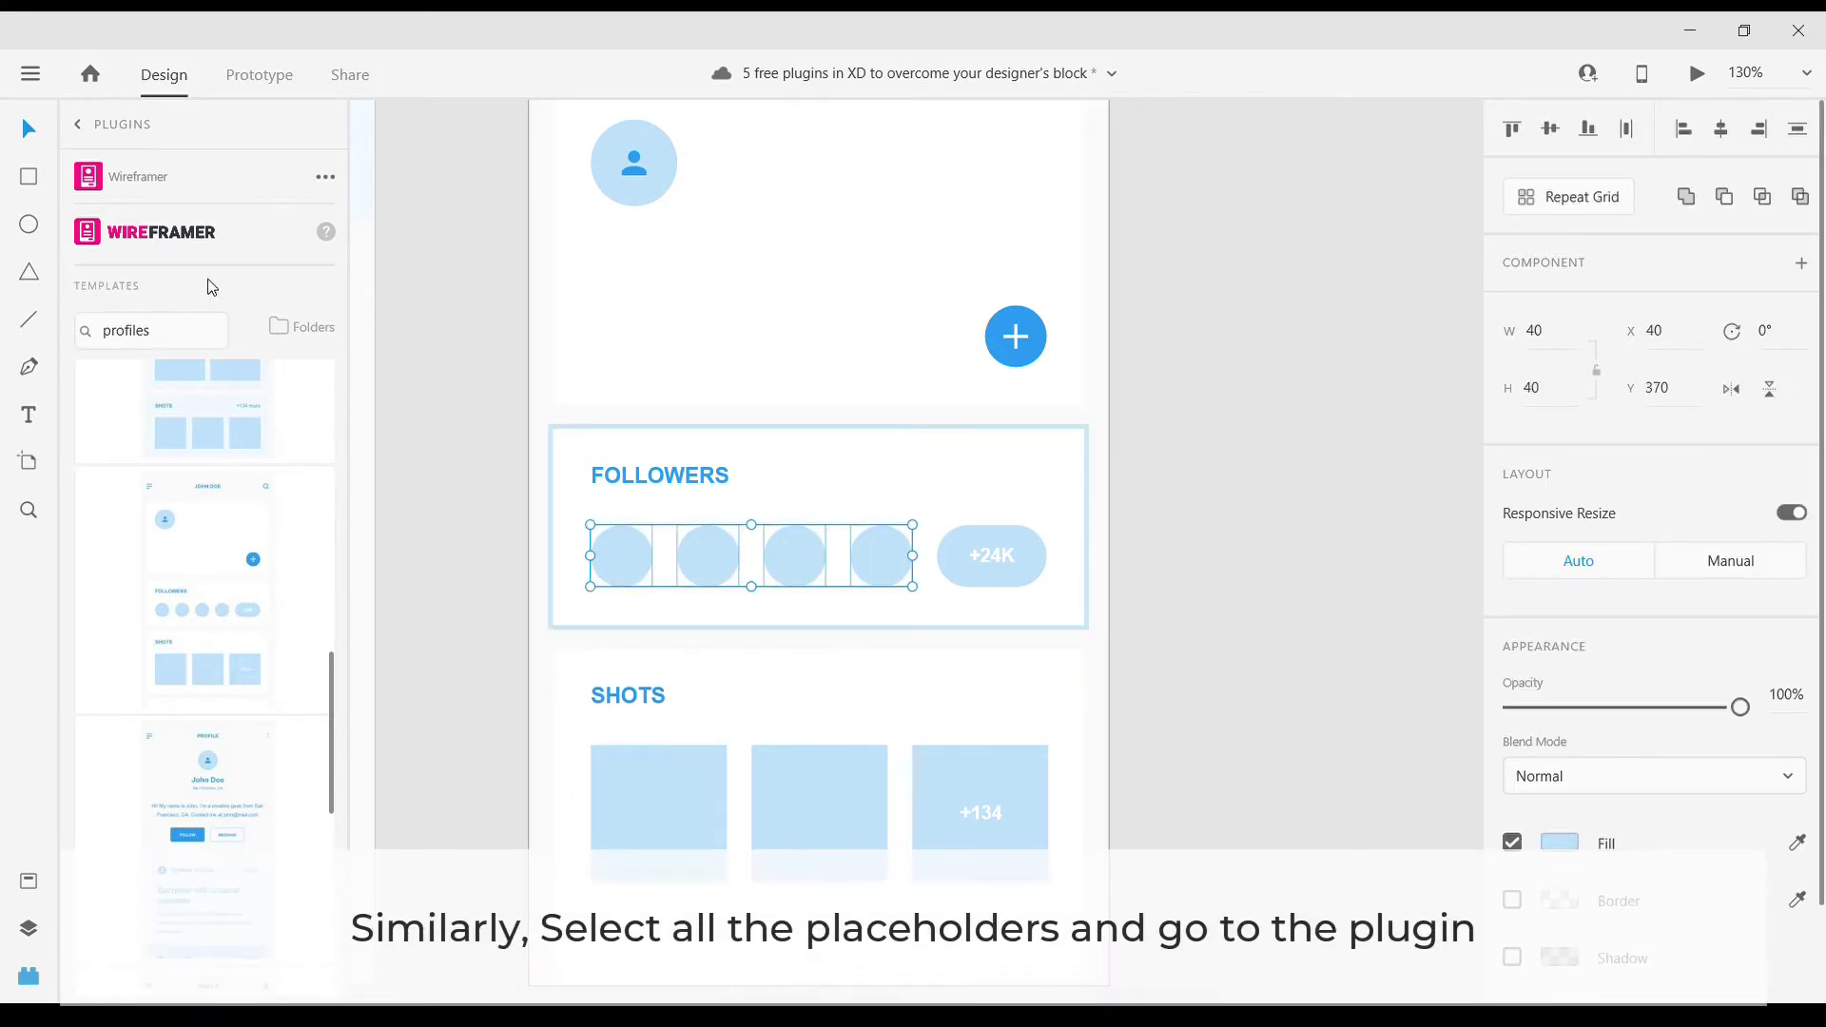
pyautogui.click(81, 126)
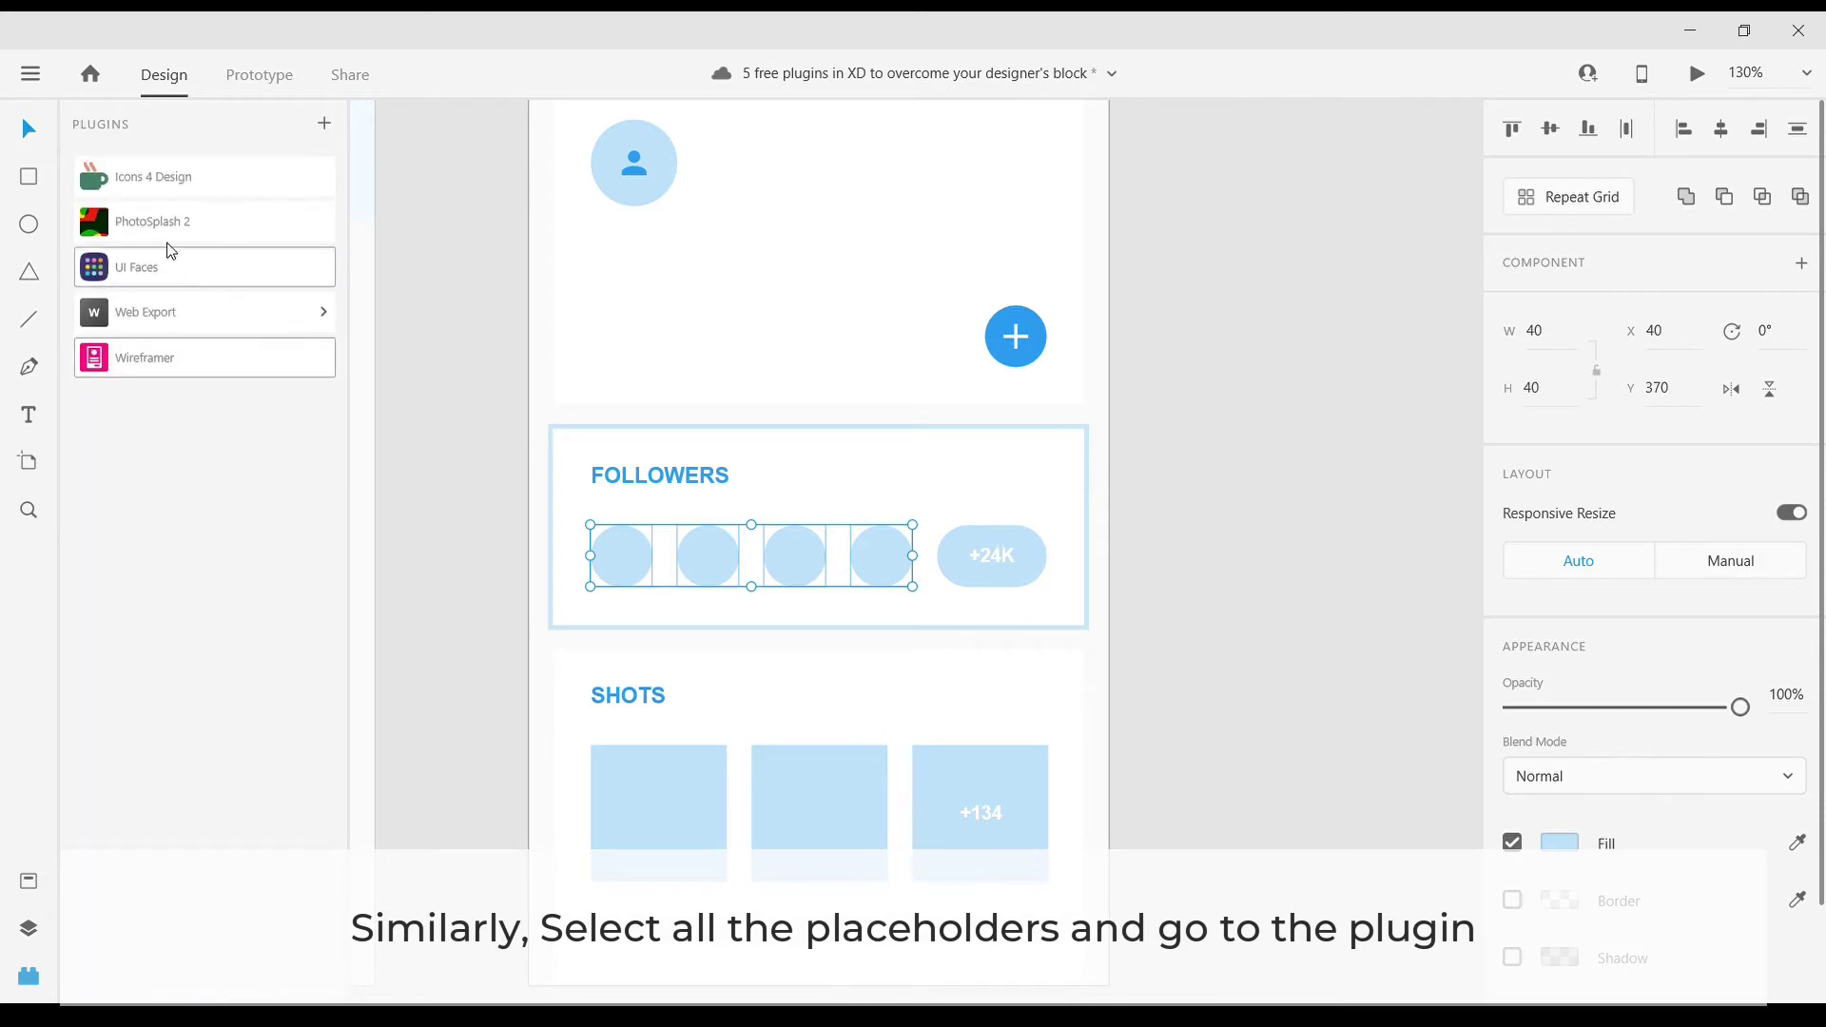
pyautogui.click(160, 268)
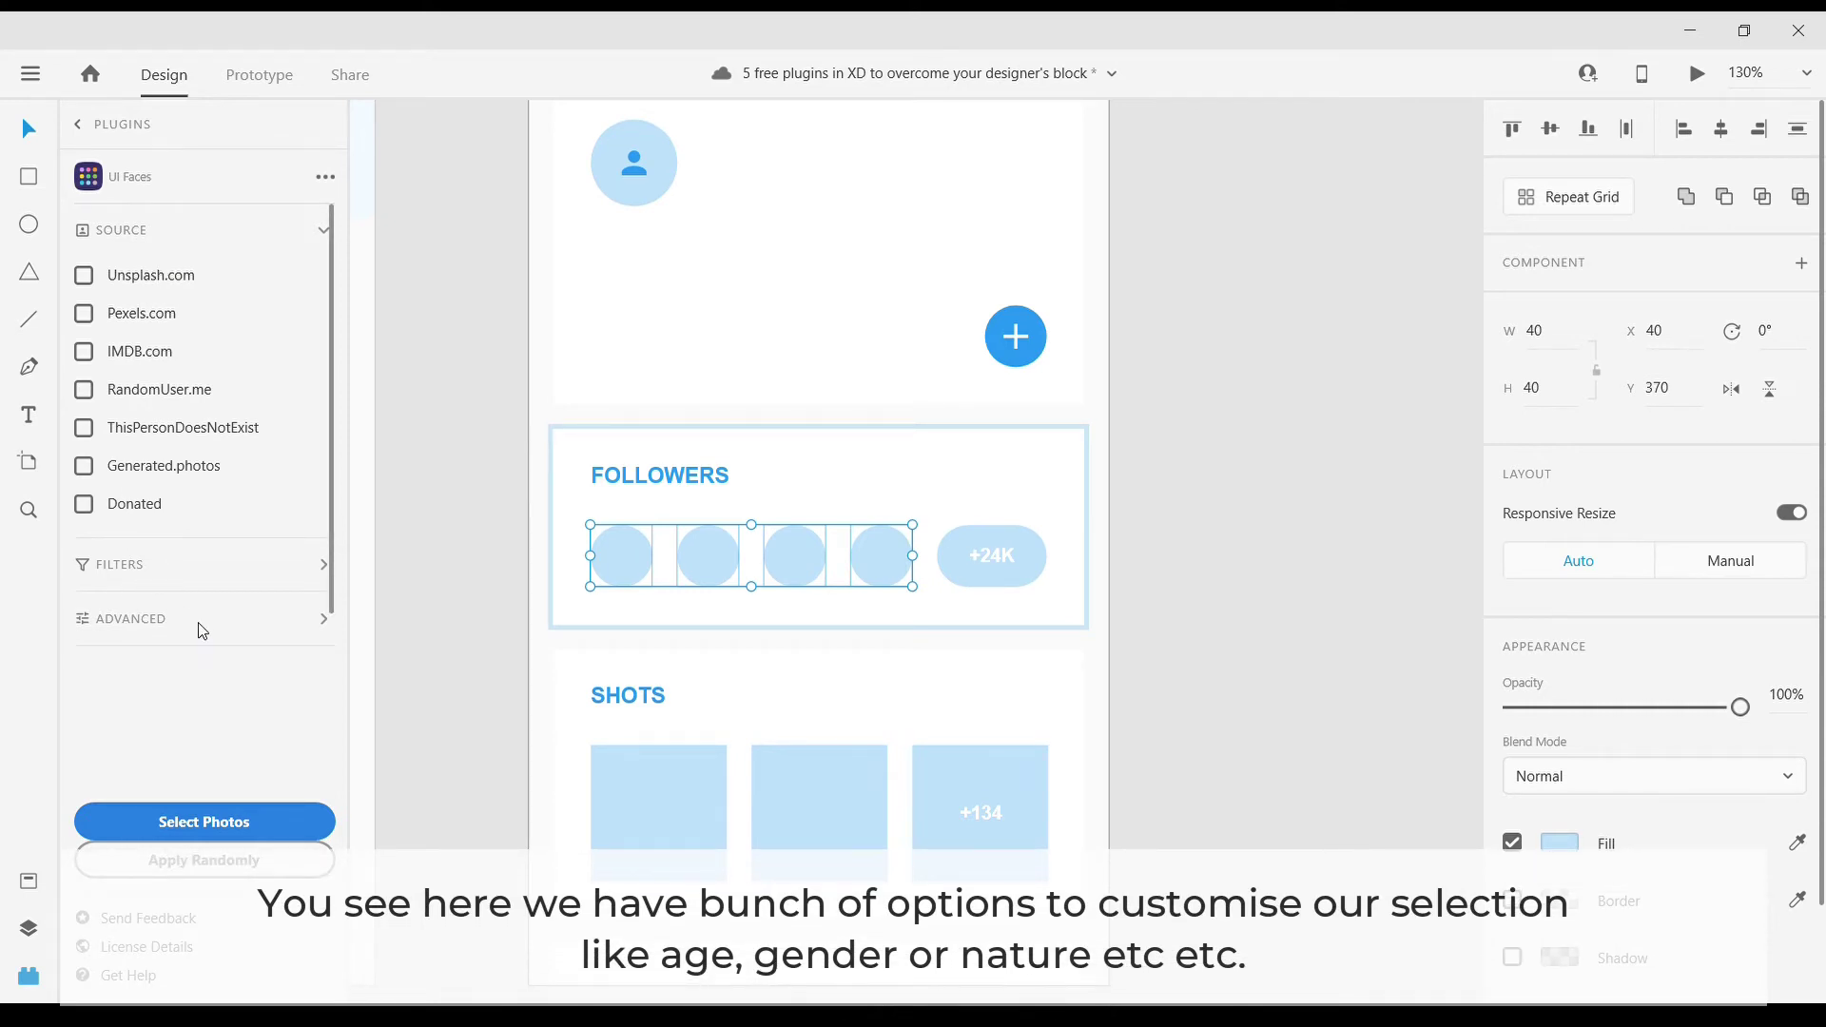
# - Filter UI Faces to male and female faces, edit the age range, and expand sources
pyautogui.click(238, 568)
pyautogui.click(84, 448)
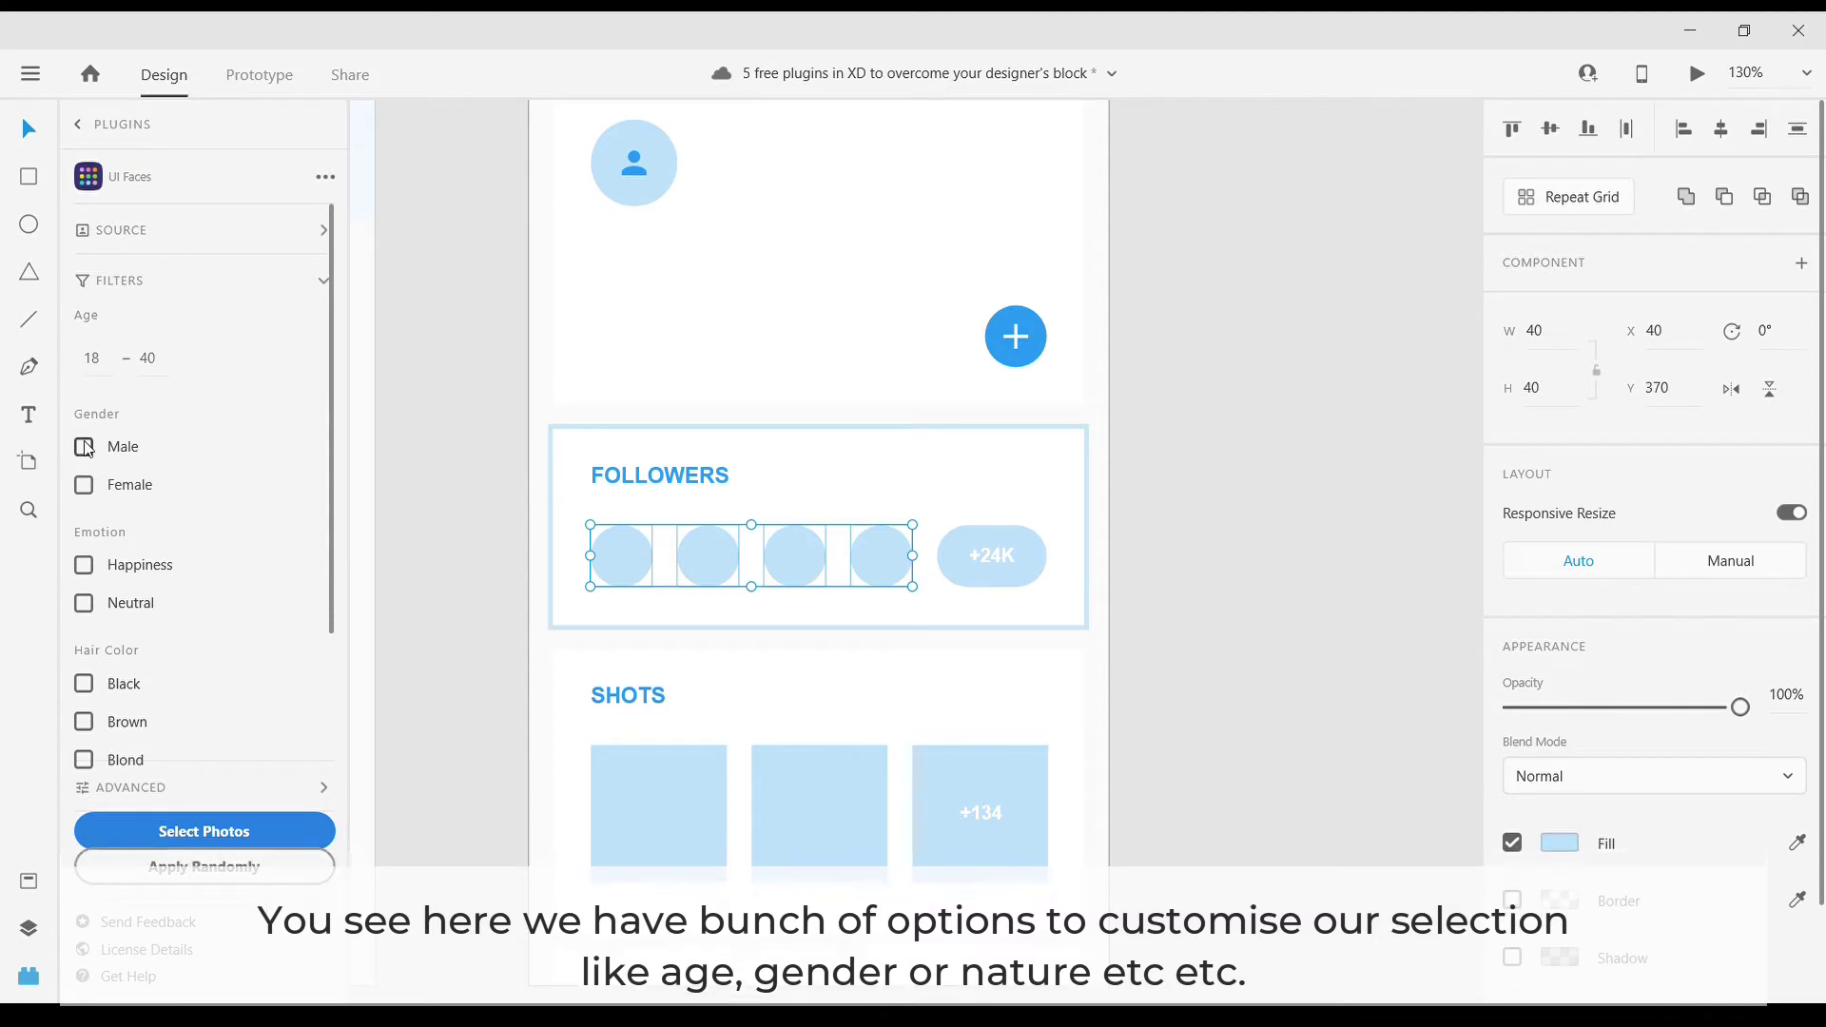
pyautogui.click(84, 485)
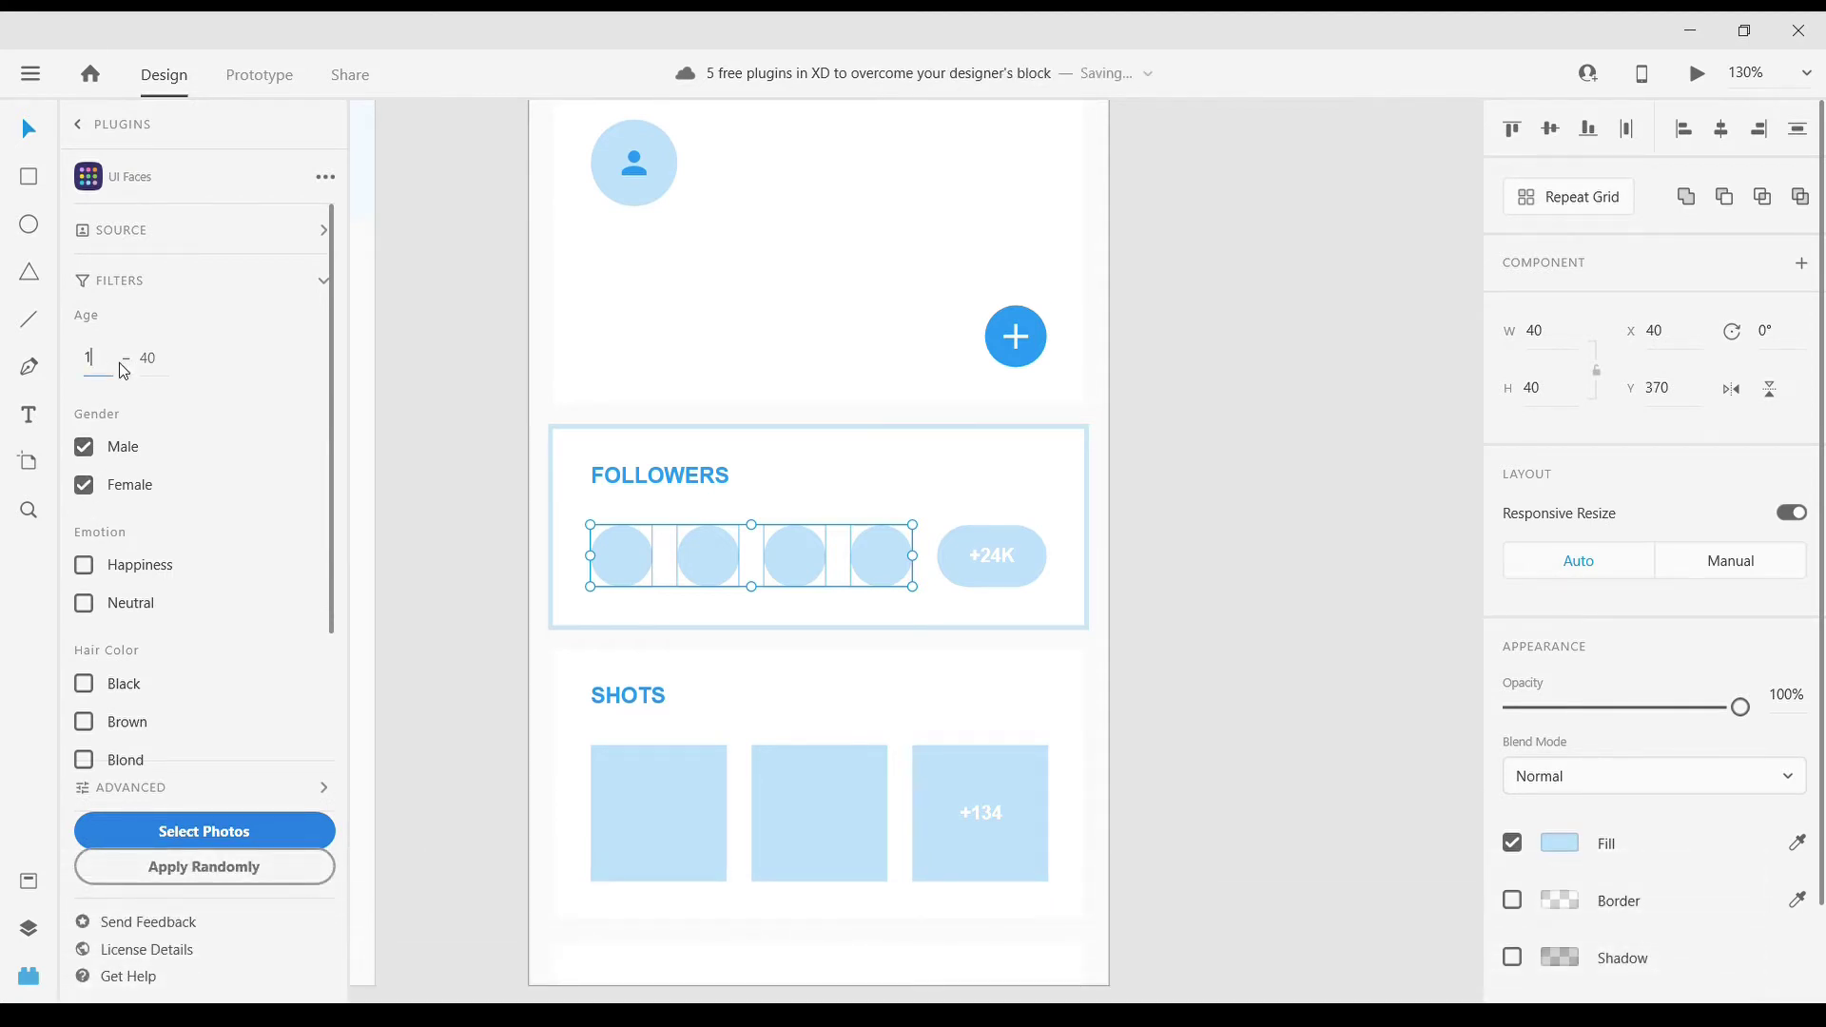
pyautogui.write('35')
pyautogui.scroll(-1, 102, 469)
pyautogui.scroll(-1, 205, 521)
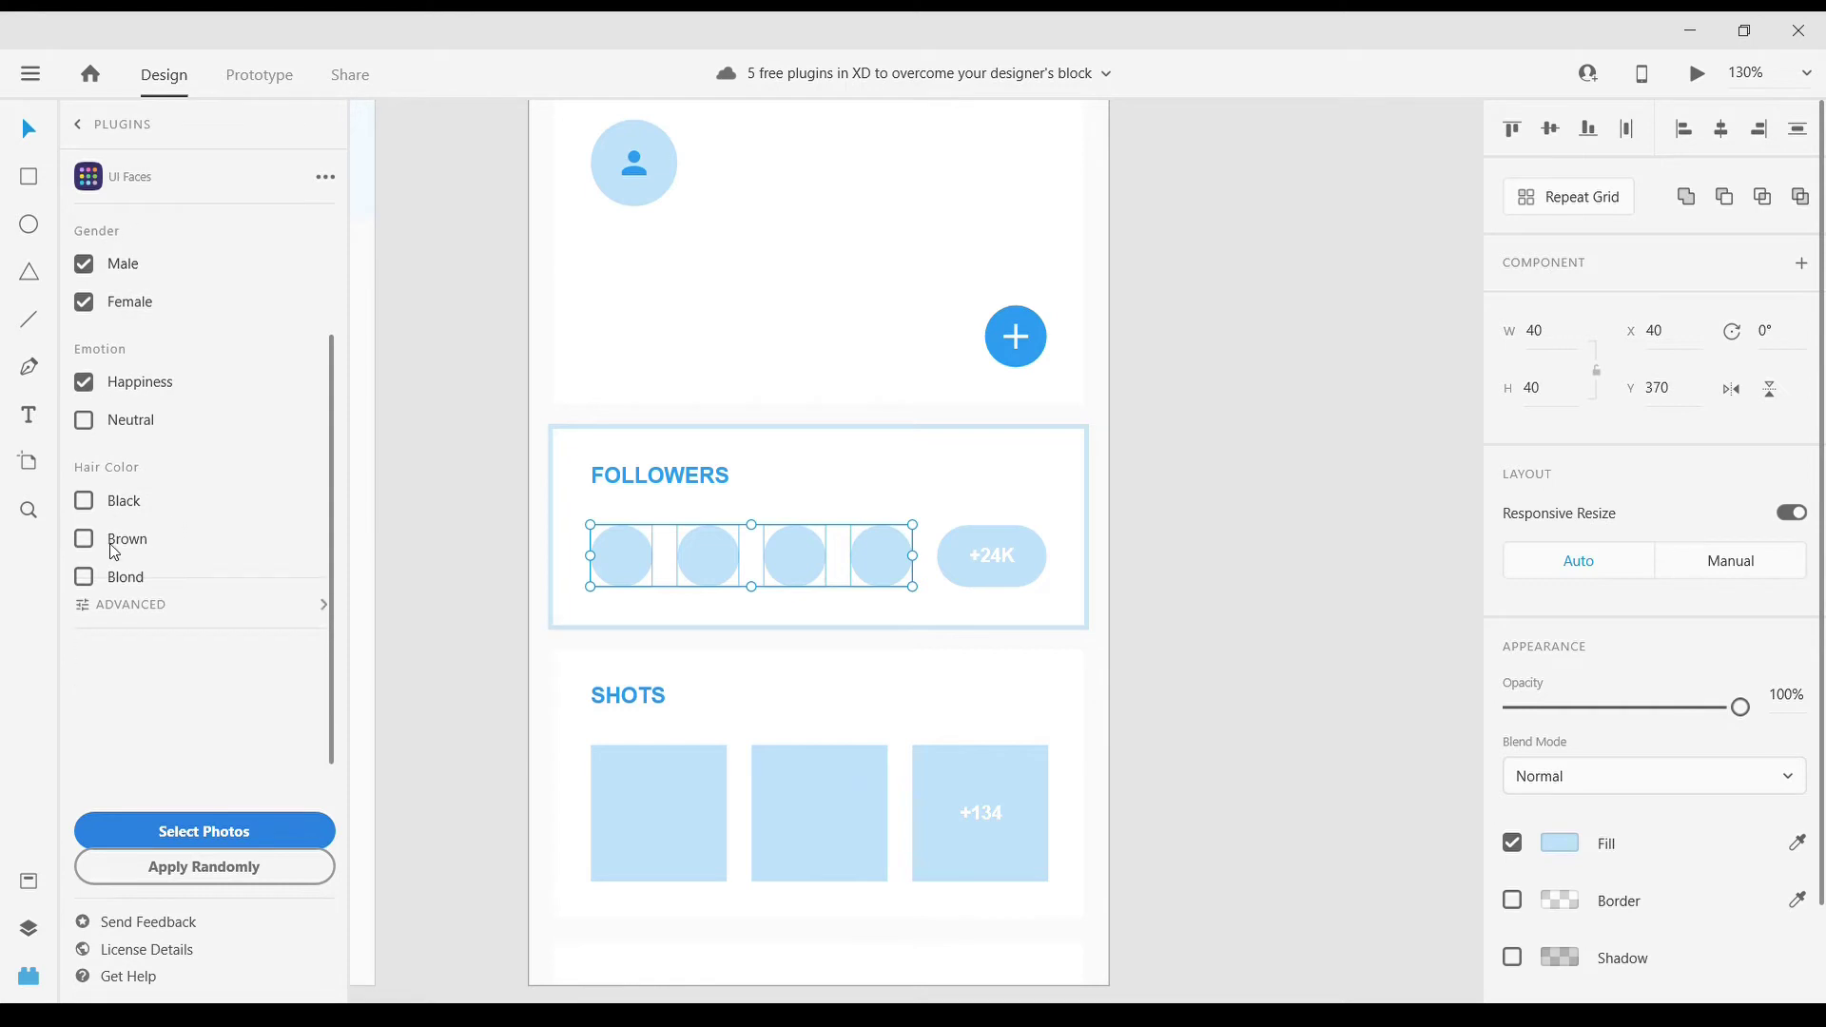
pyautogui.click(210, 607)
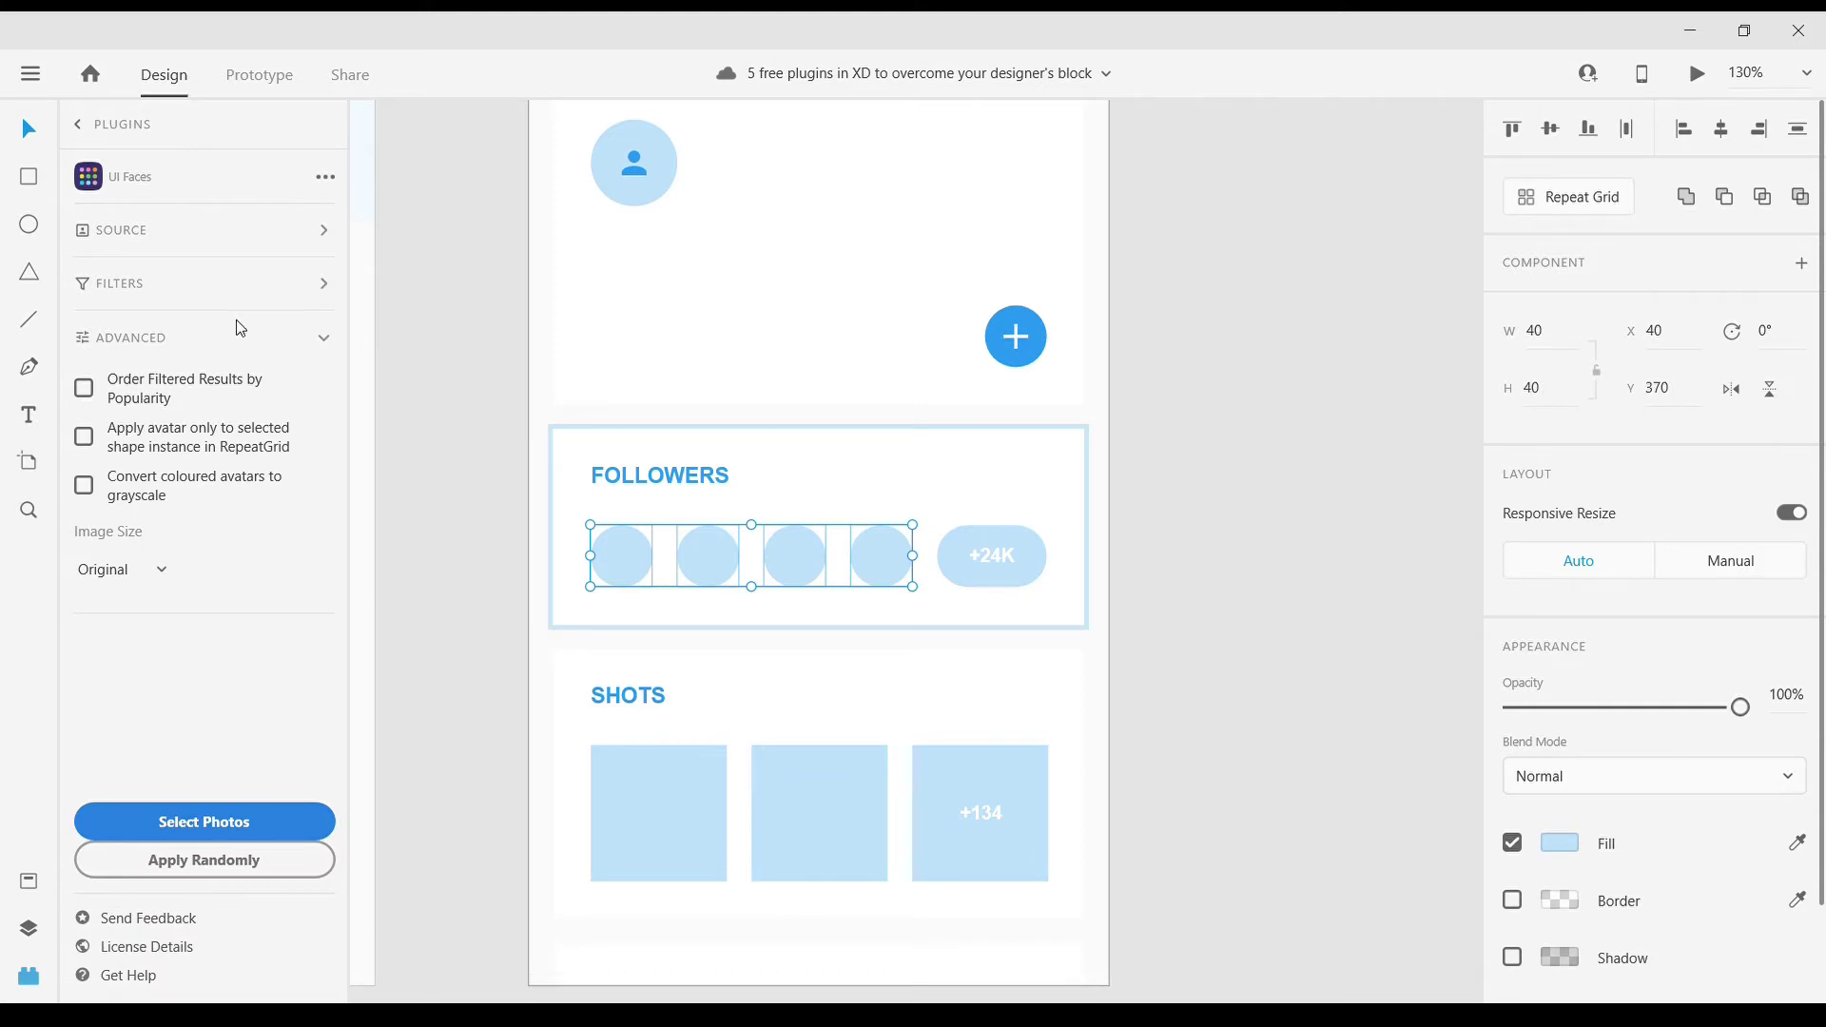
pyautogui.click(236, 230)
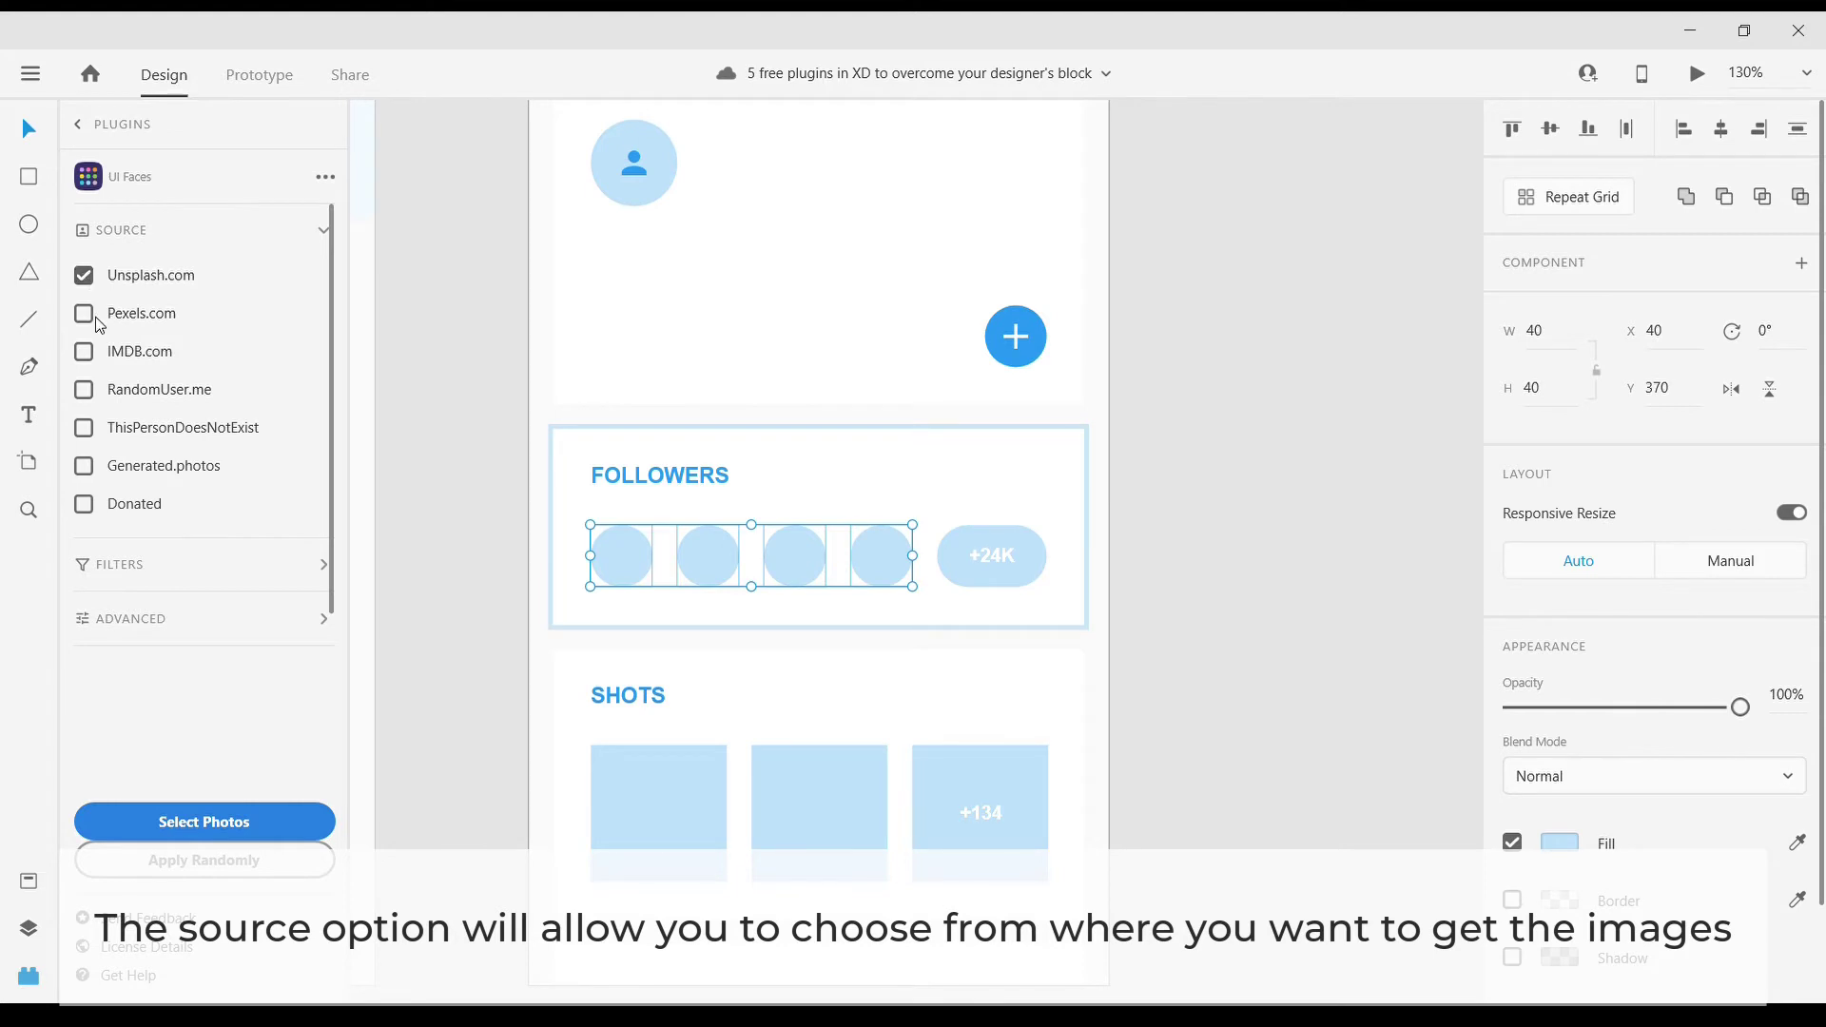
# - Add RandomUser.me and ThisPersonDoesNotExist as sources and browse the face photos
pyautogui.click(84, 389)
pyautogui.click(84, 427)
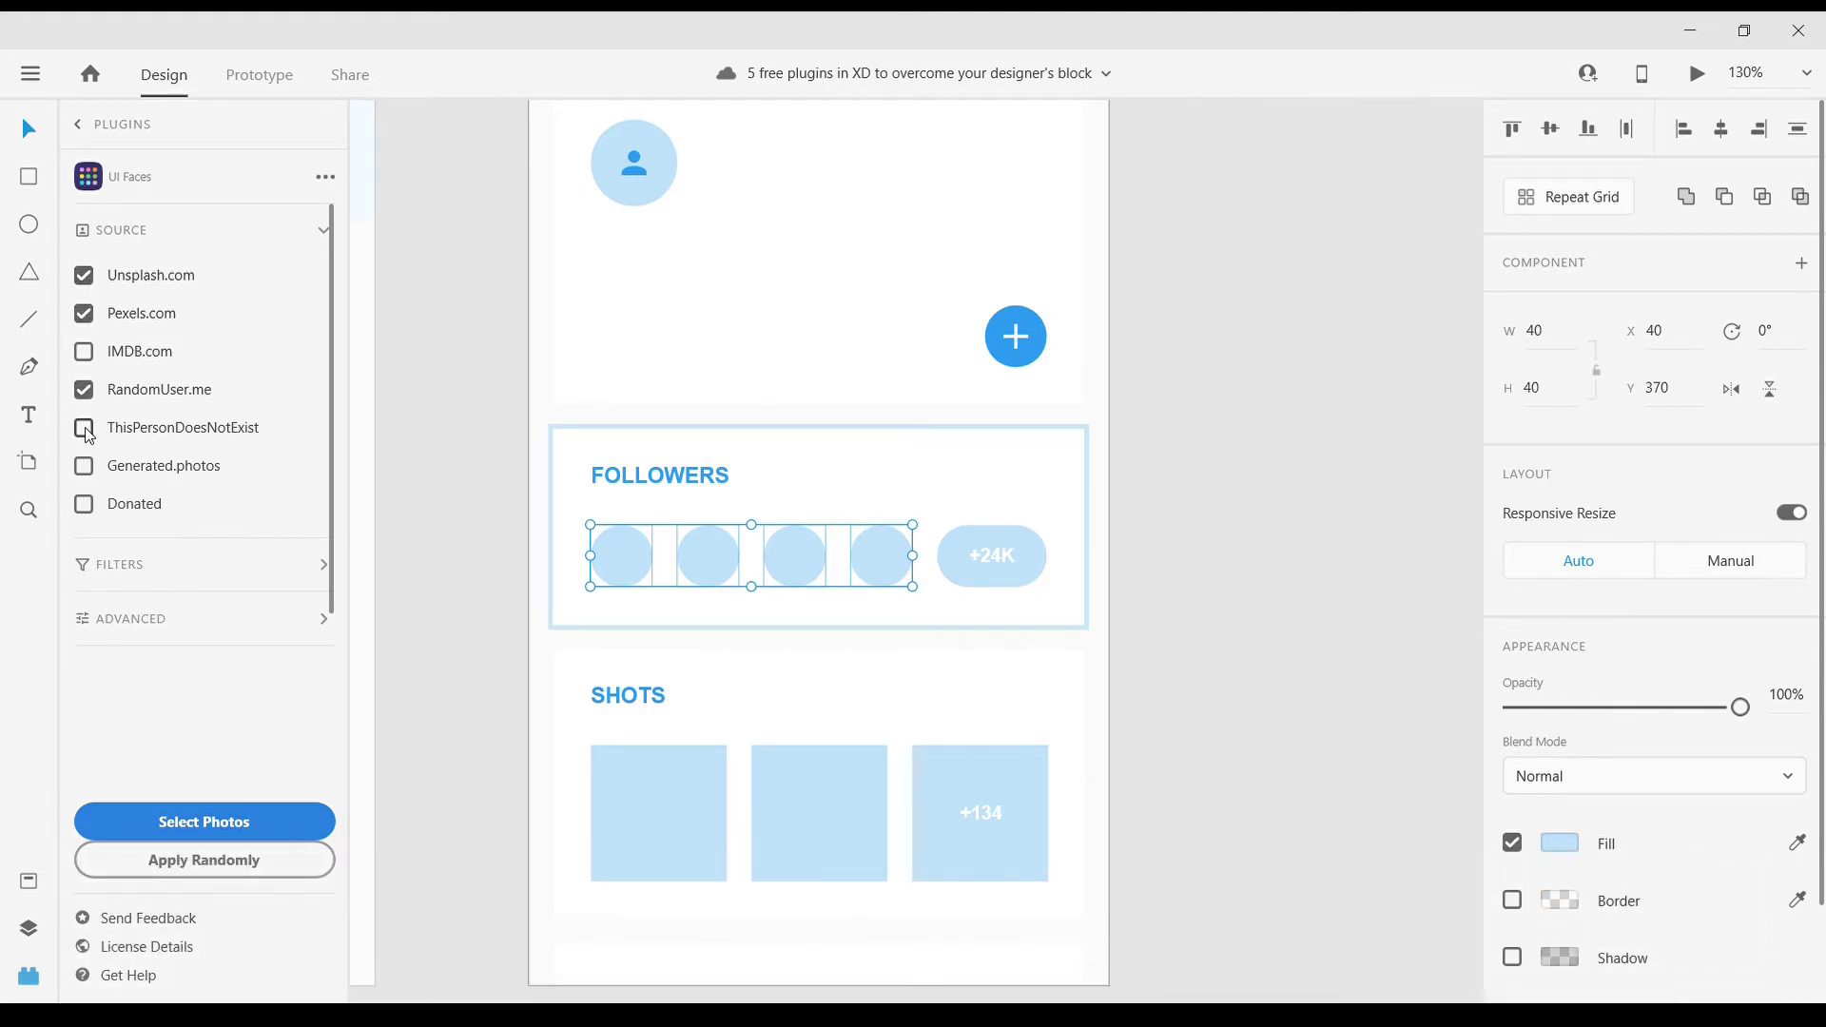
pyautogui.click(224, 824)
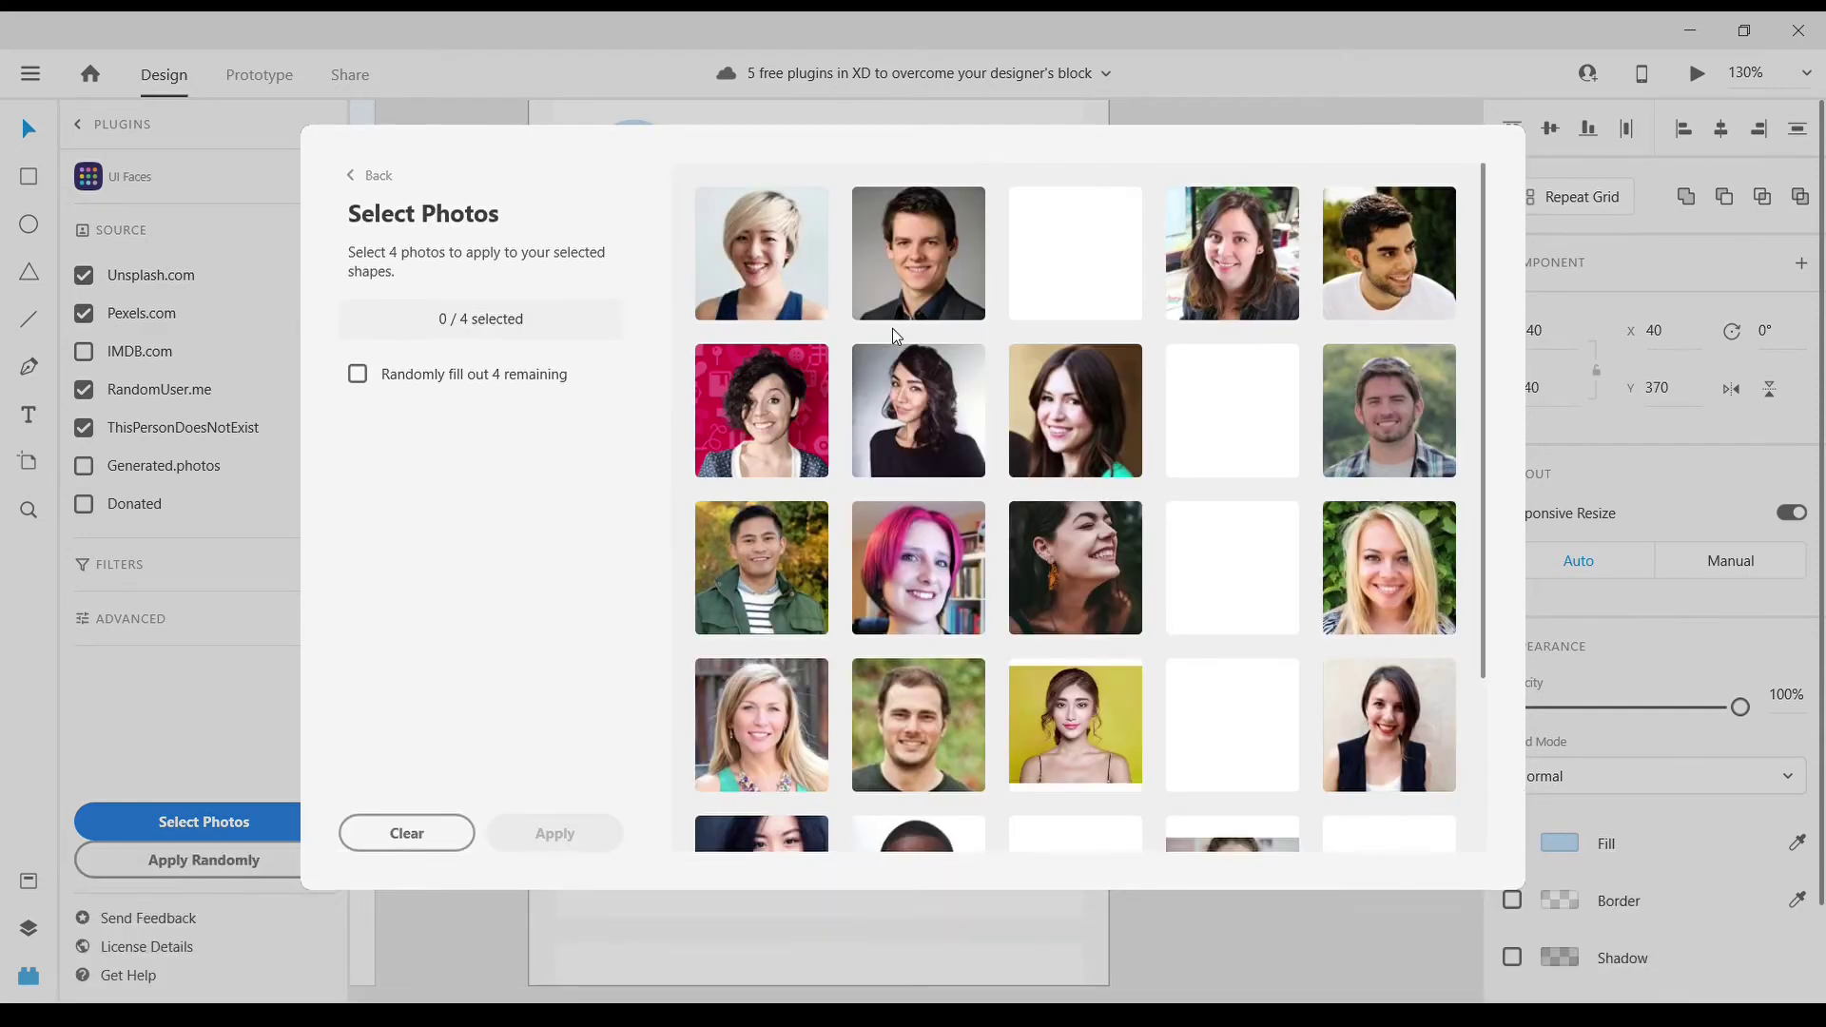
pyautogui.scroll(-2, 1109, 428)
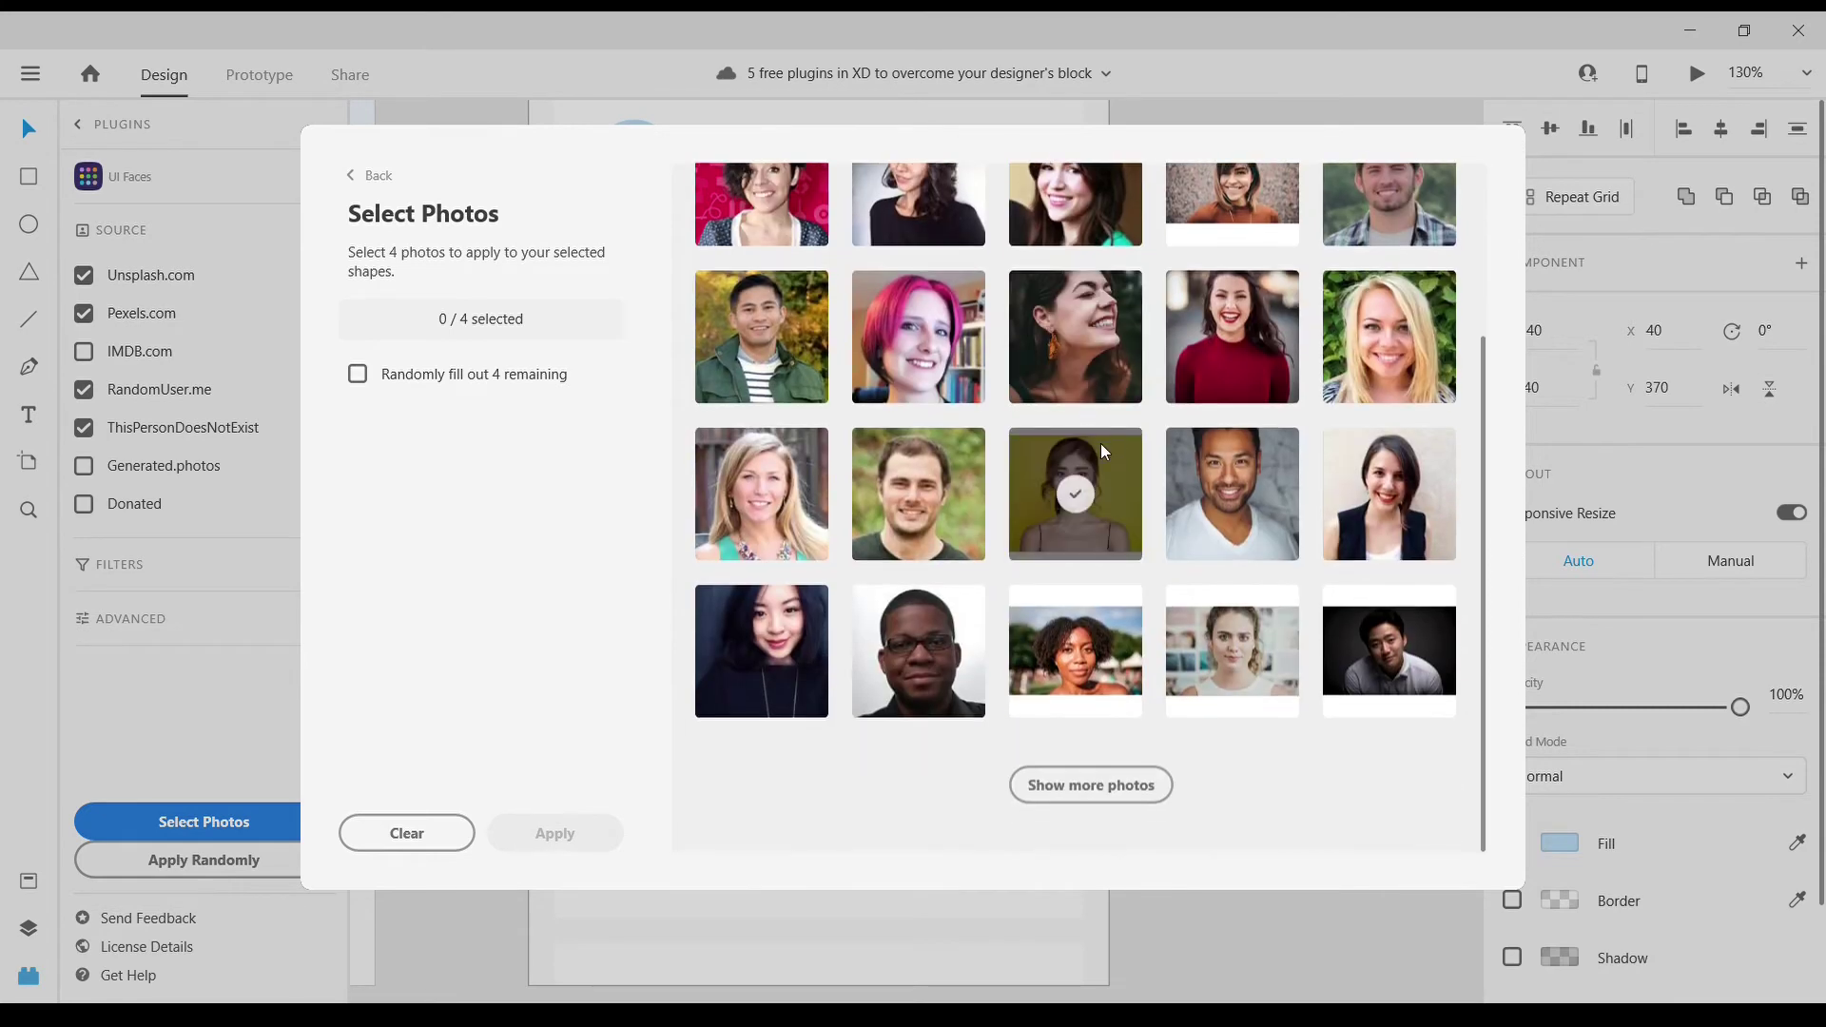
pyautogui.scroll(2, 1085, 666)
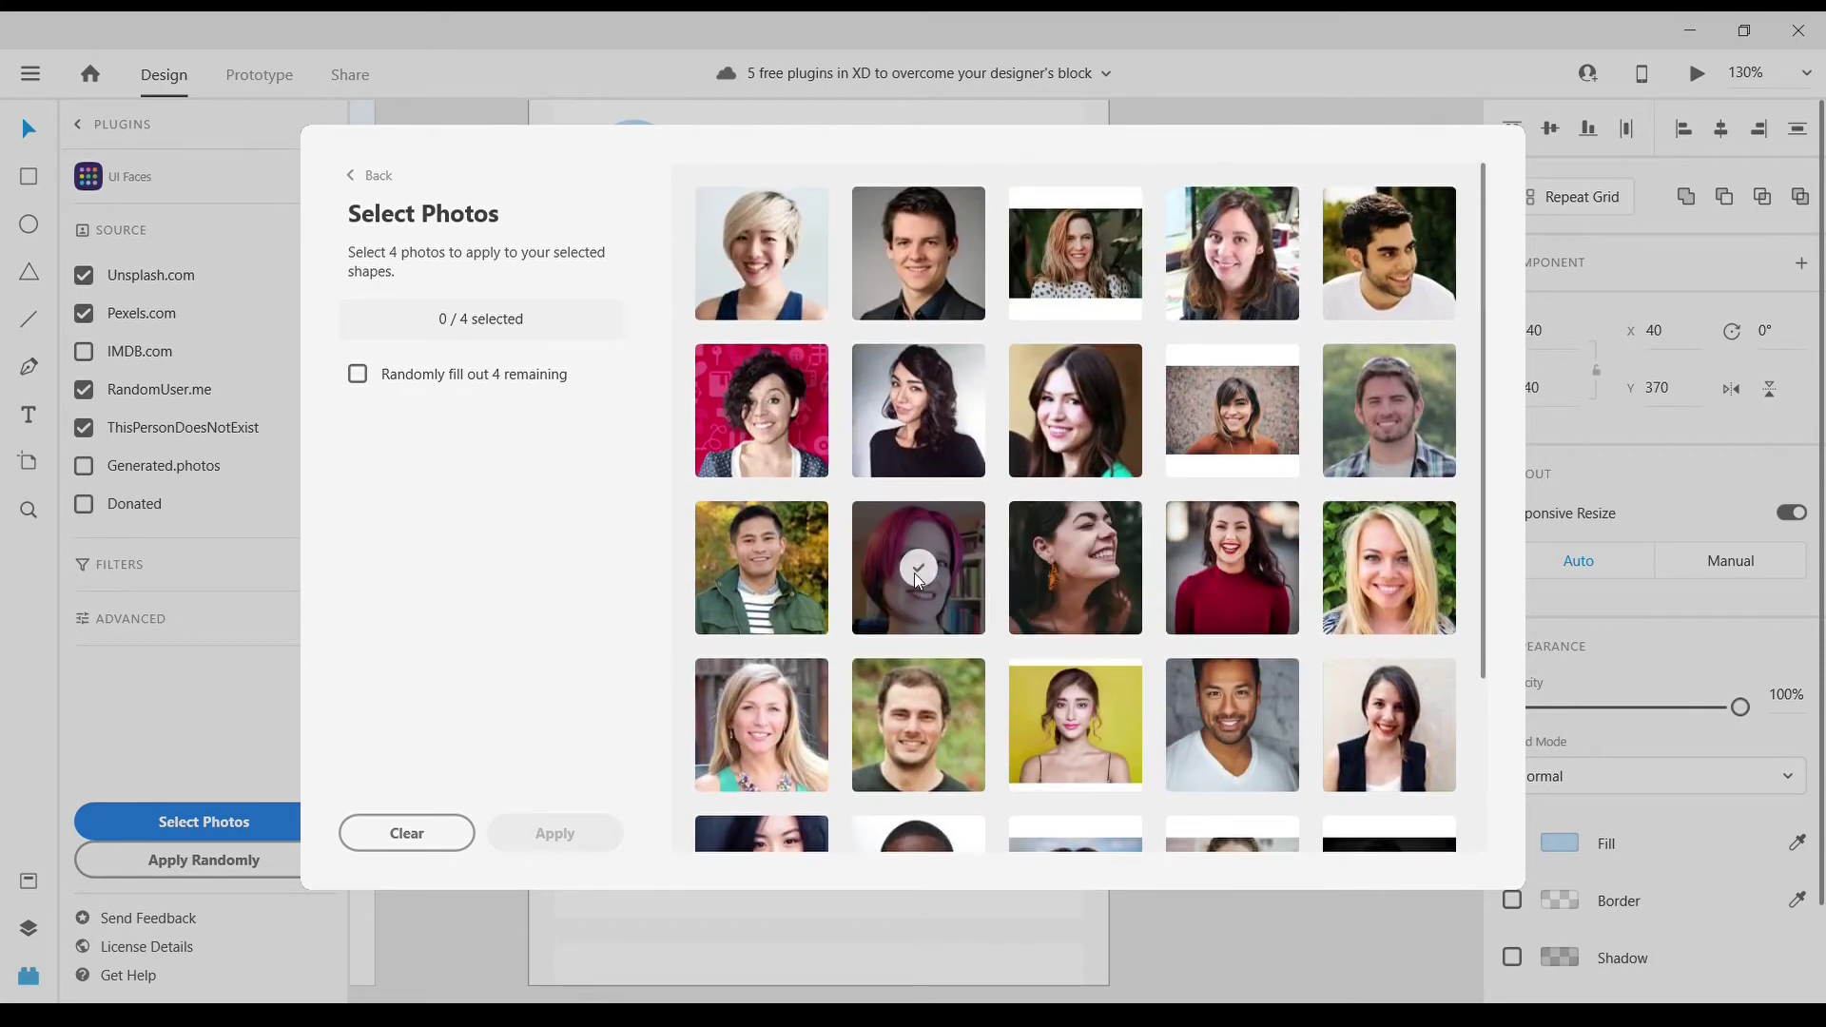
# - Apply four faces: laughing woman, dark-shirted man, bearded man, and blonde woman
pyautogui.click(1072, 574)
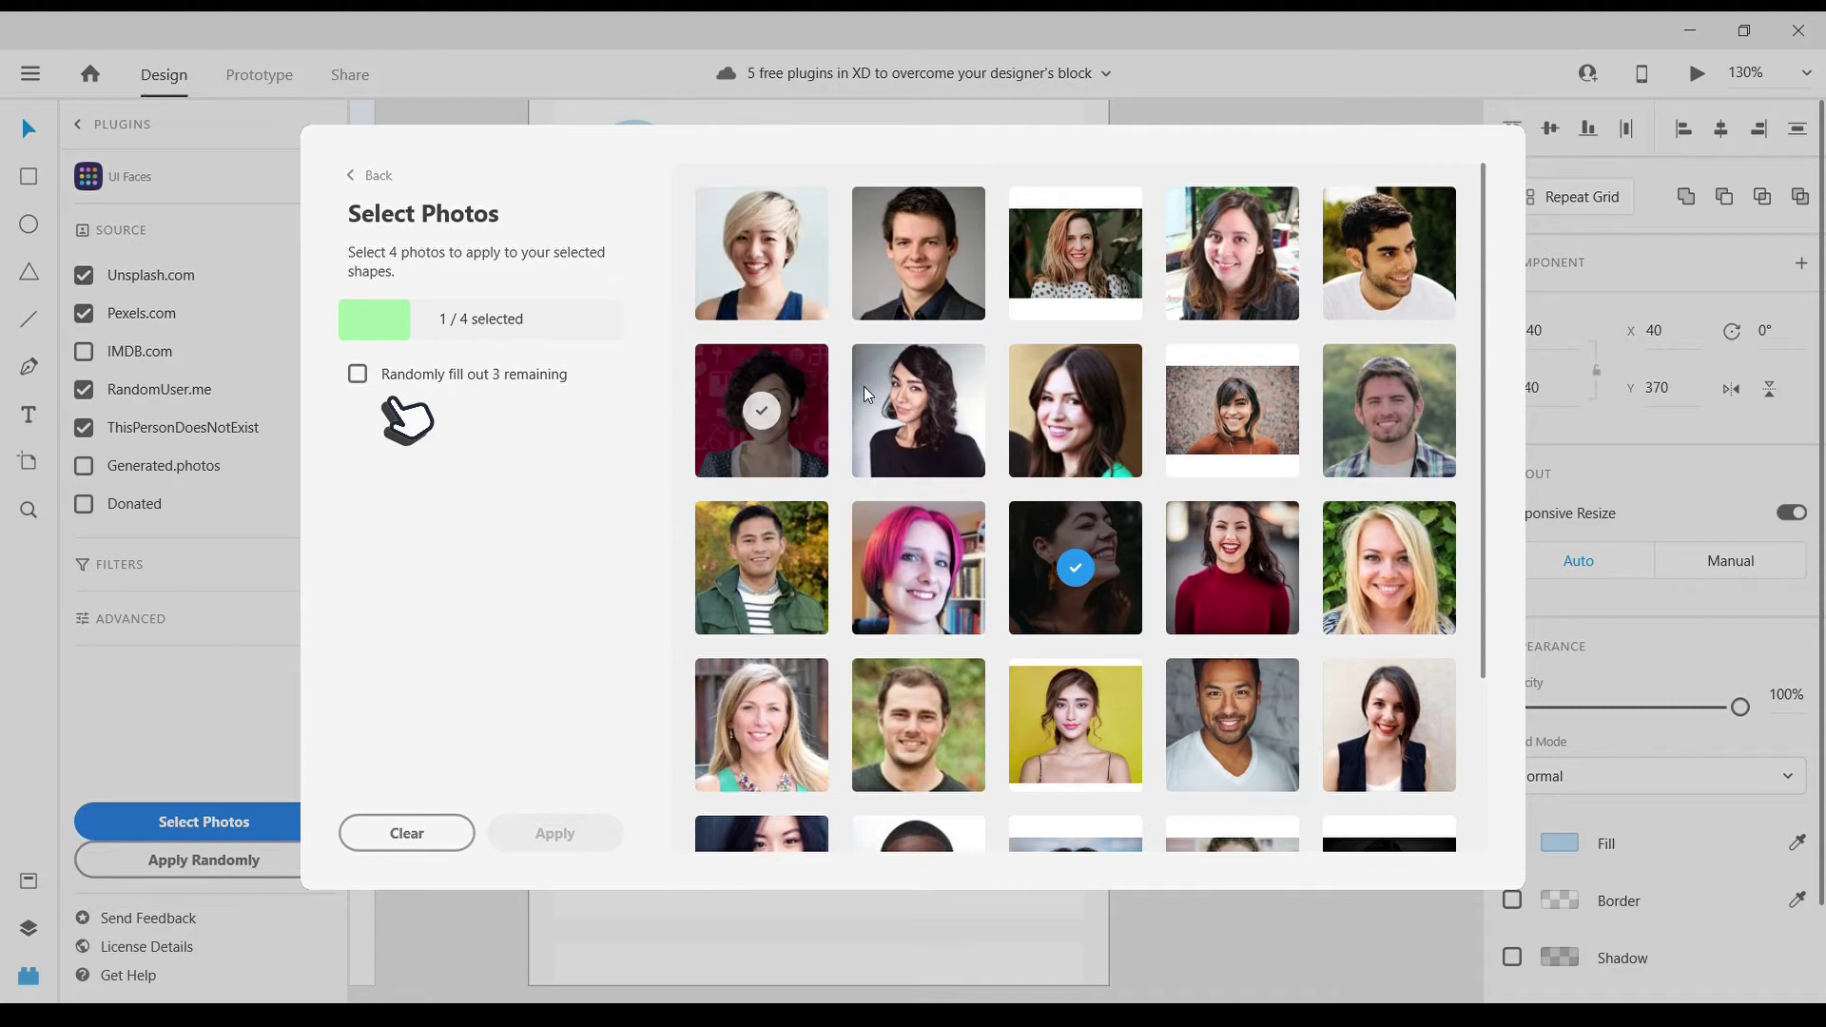
pyautogui.click(919, 252)
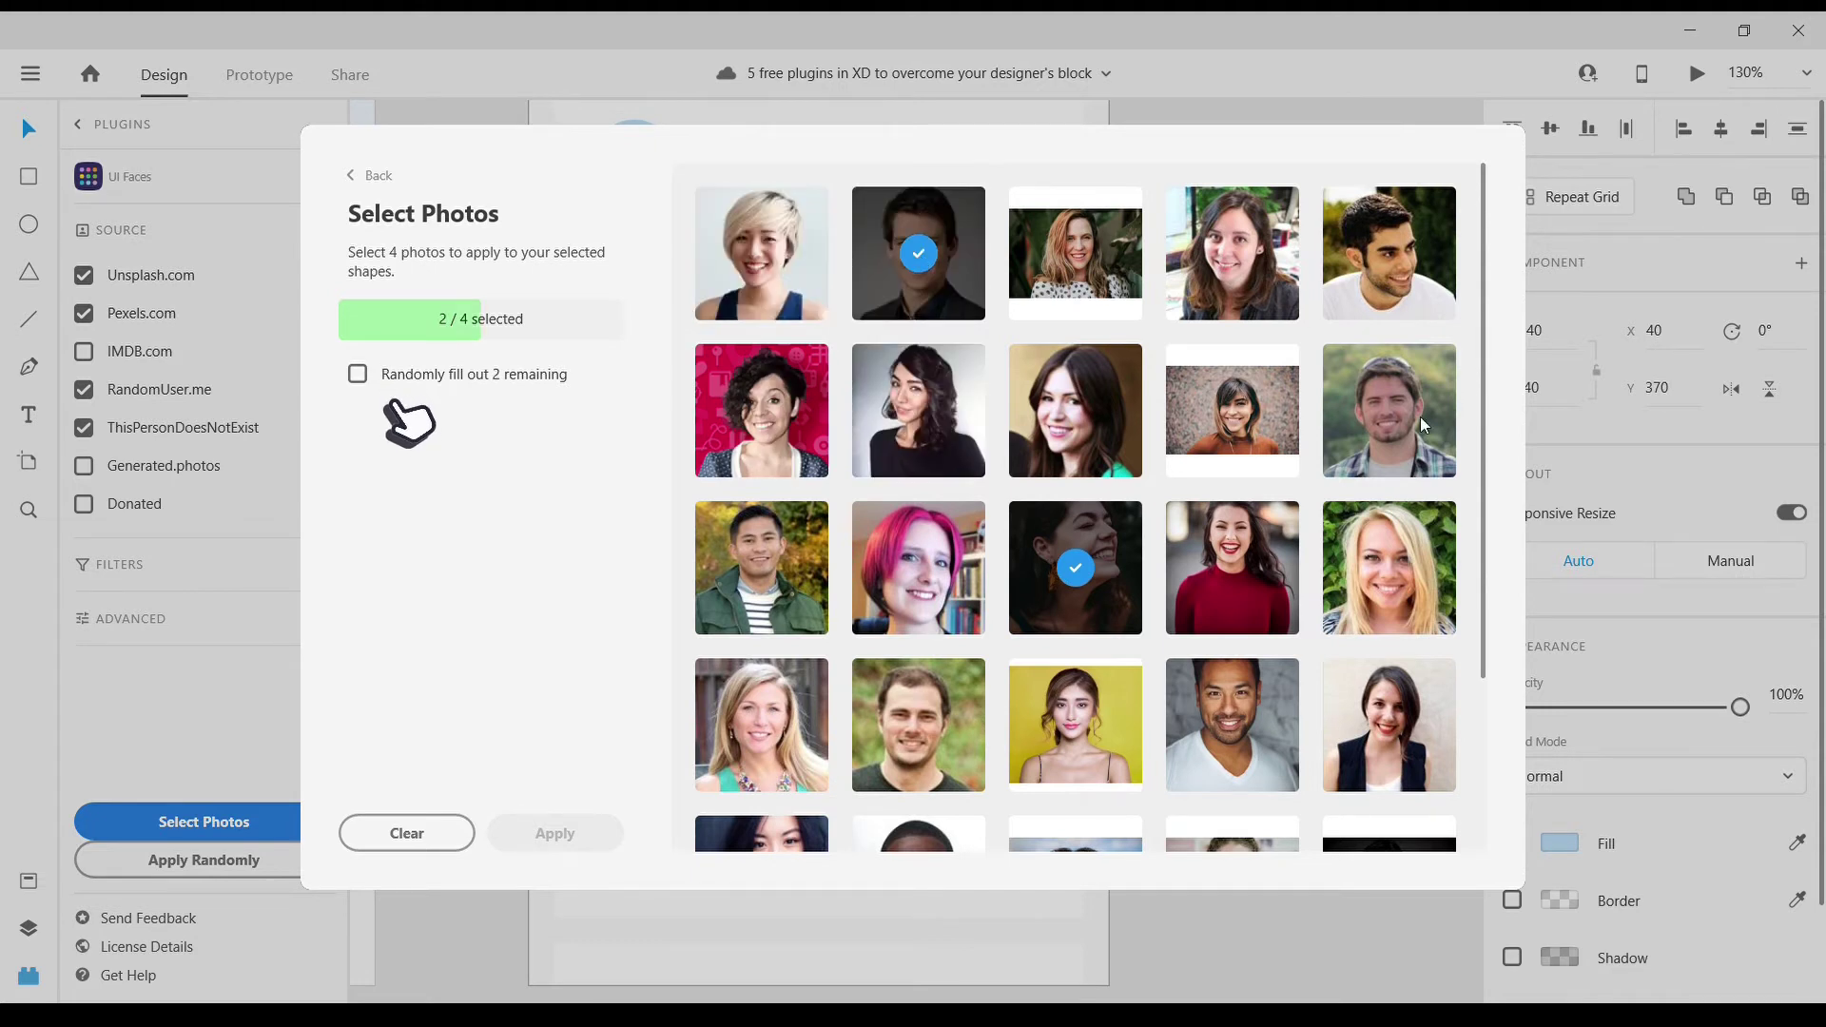
pyautogui.click(1396, 411)
pyautogui.click(1393, 568)
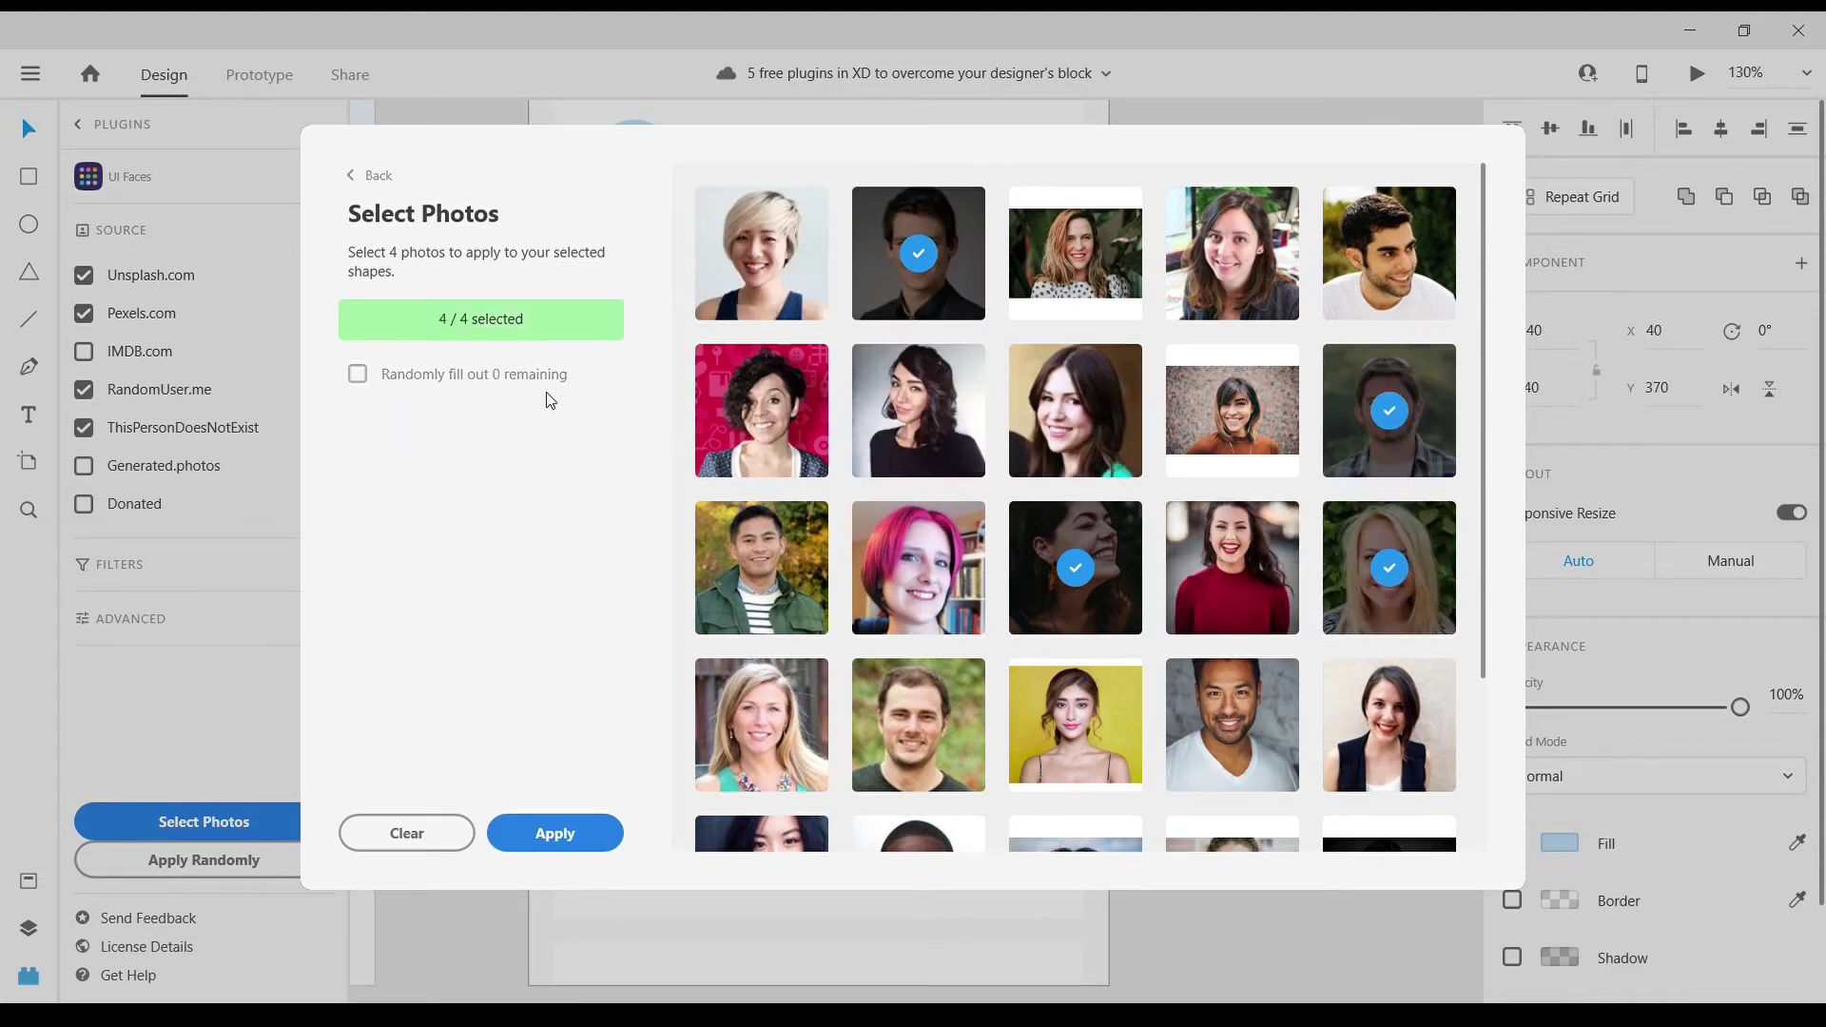
pyautogui.click(554, 833)
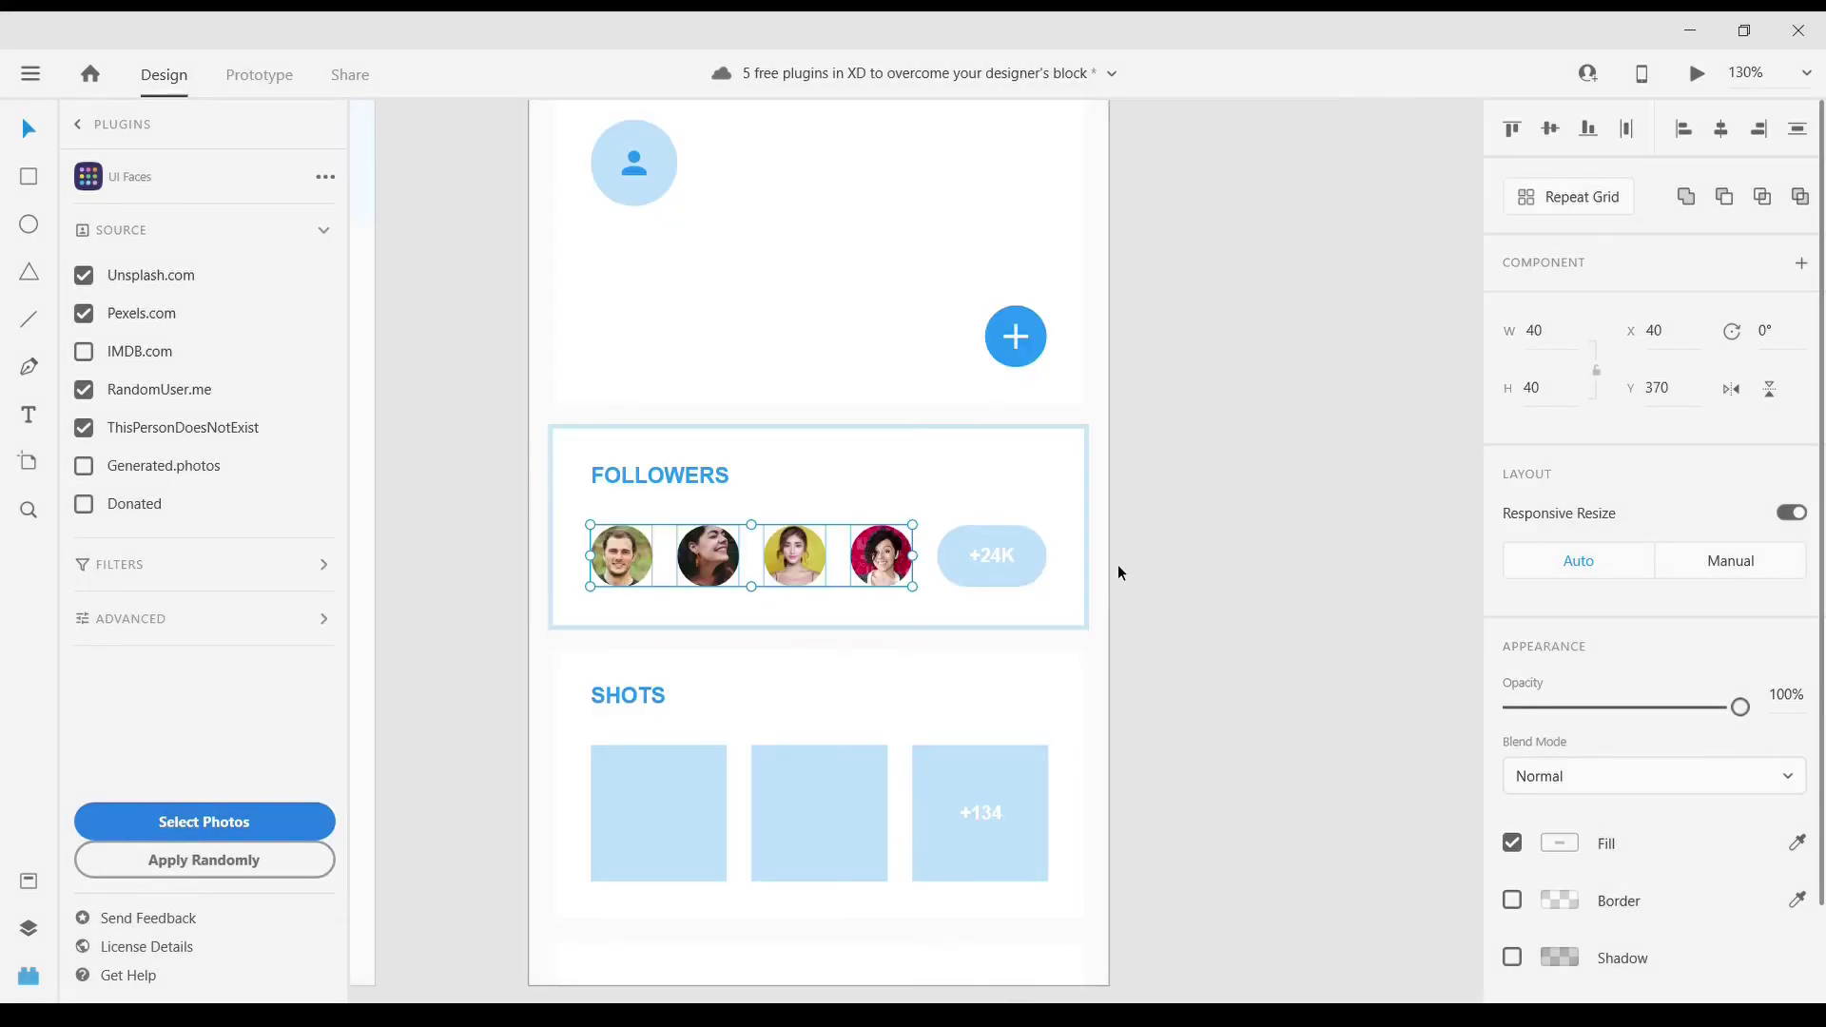
# - Search Icons 4 Design for 'like' and insert the ios-heart-dislike icon
pyautogui.click(1198, 528)
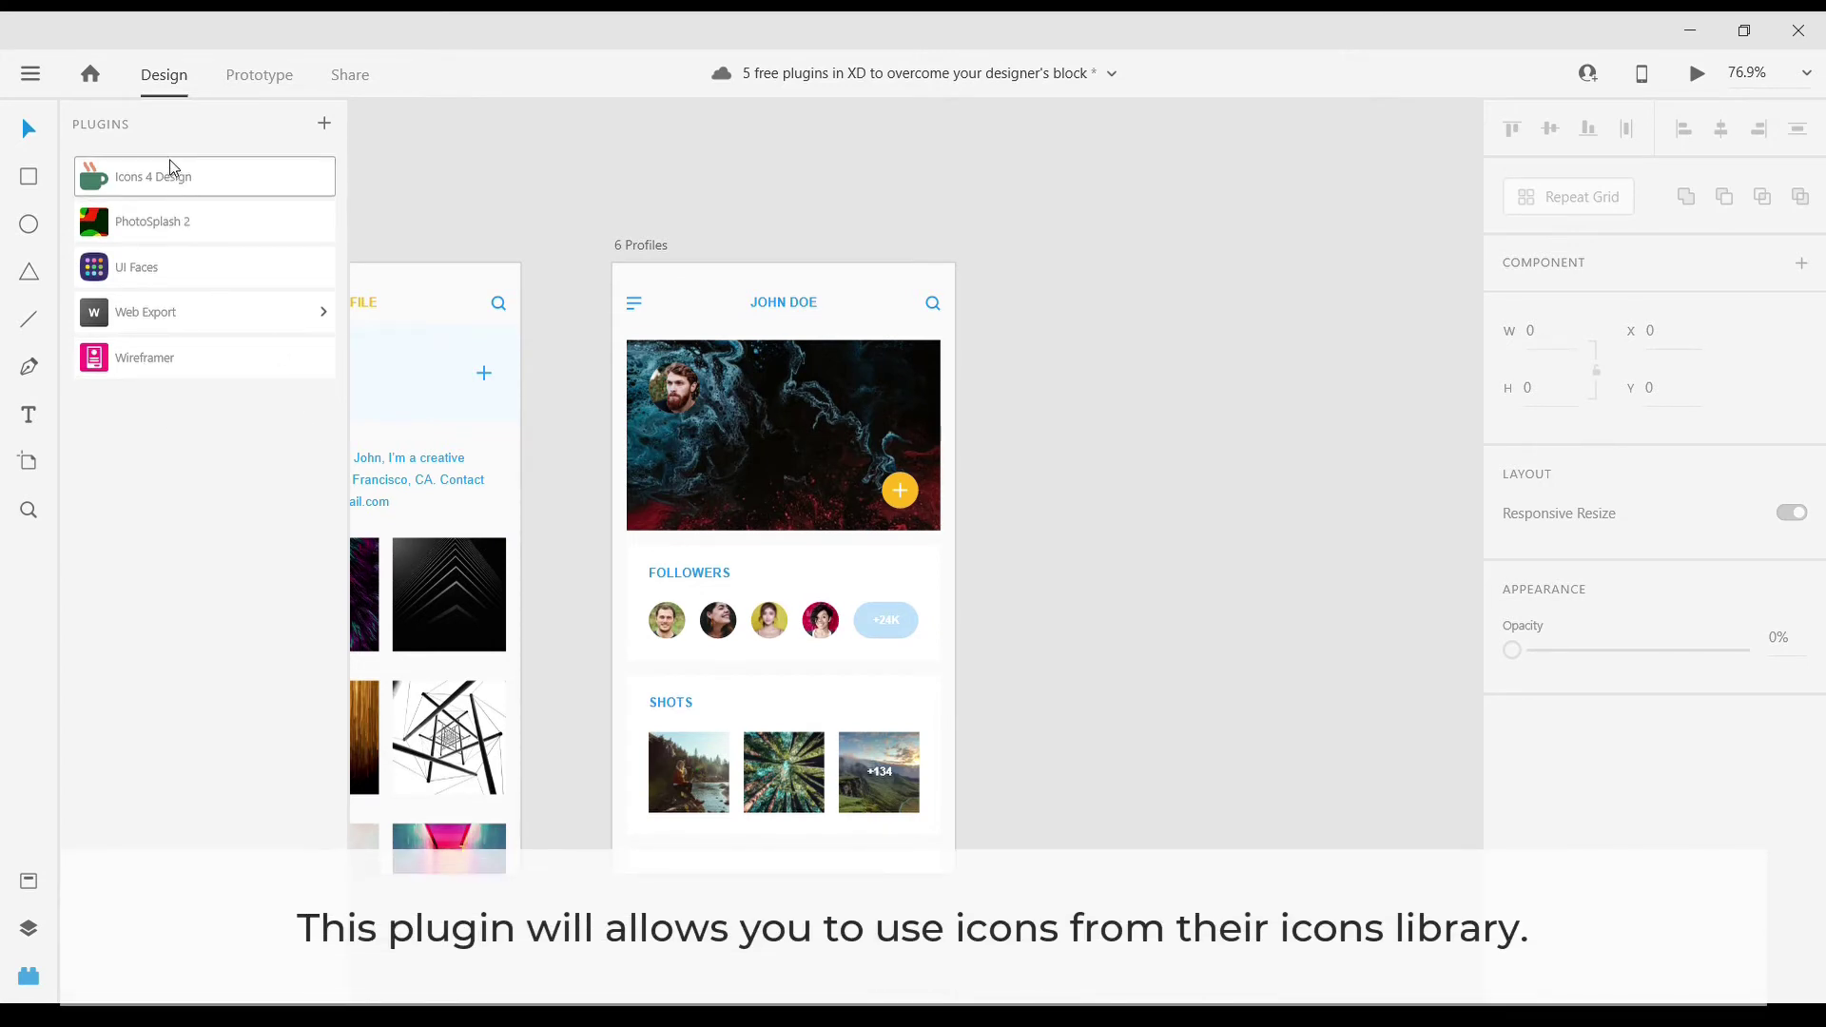
pyautogui.click(169, 186)
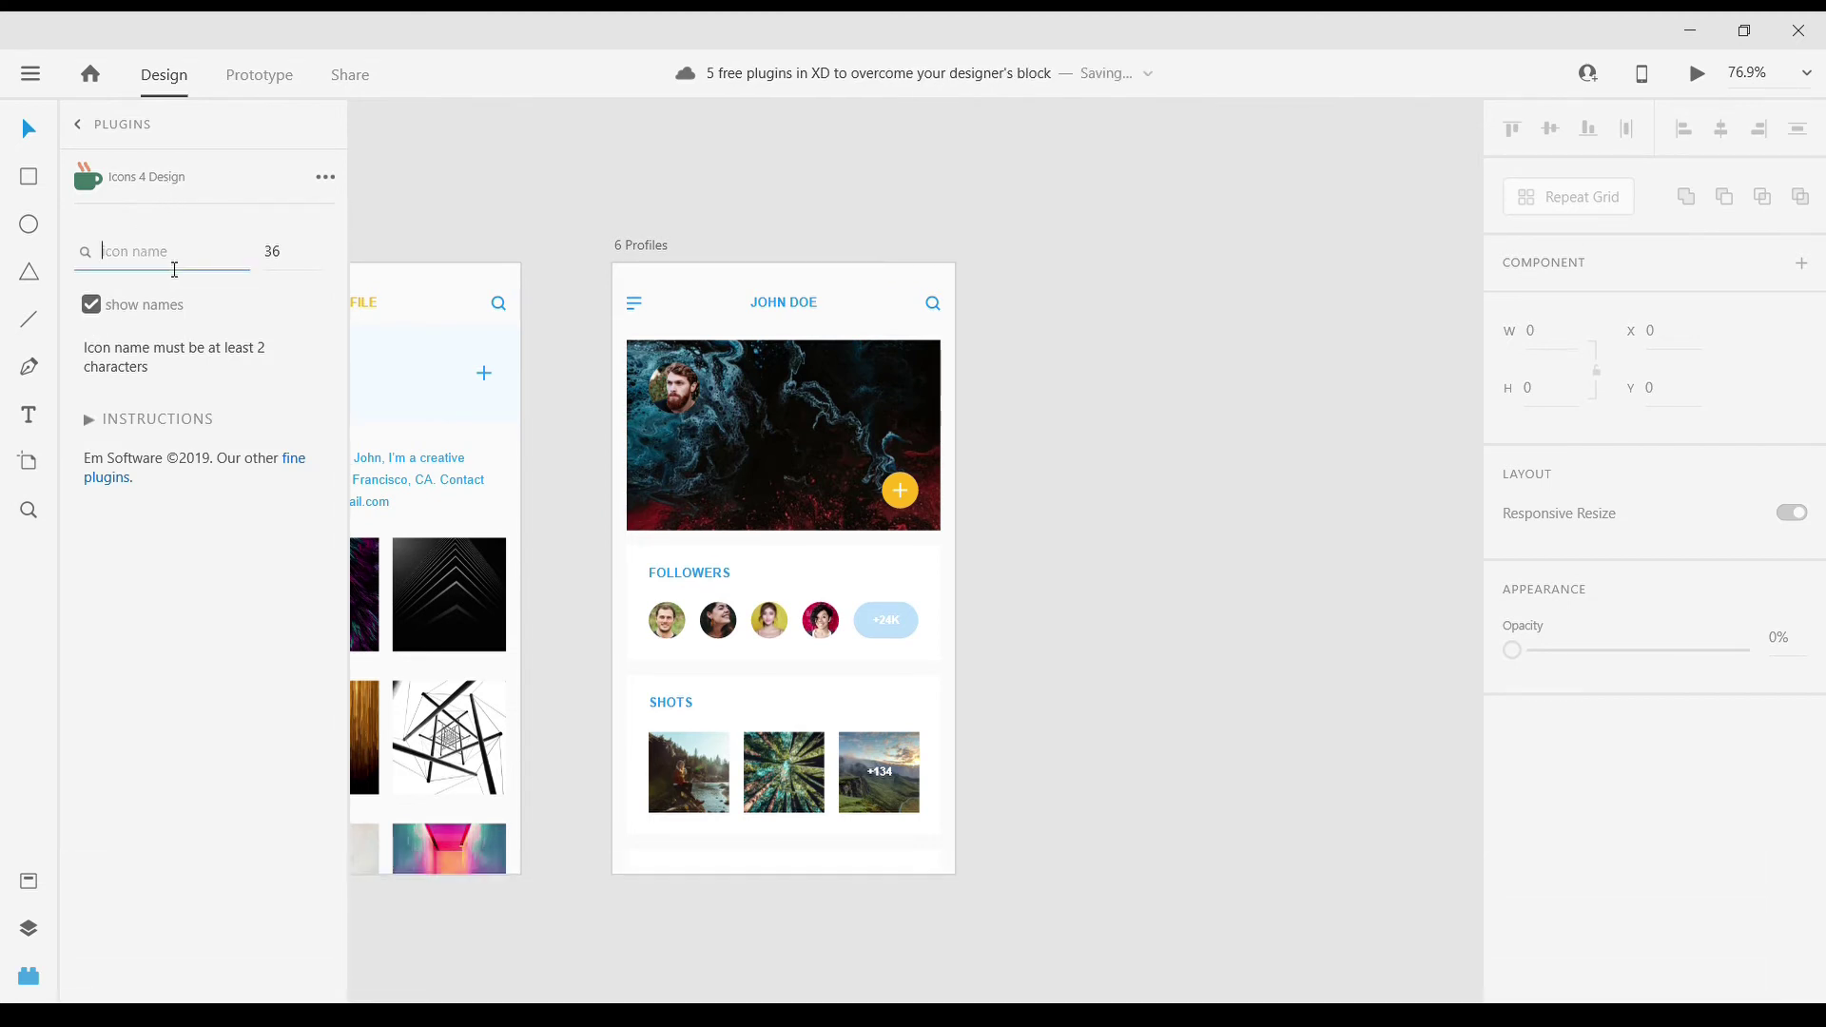
pyautogui.write('like')
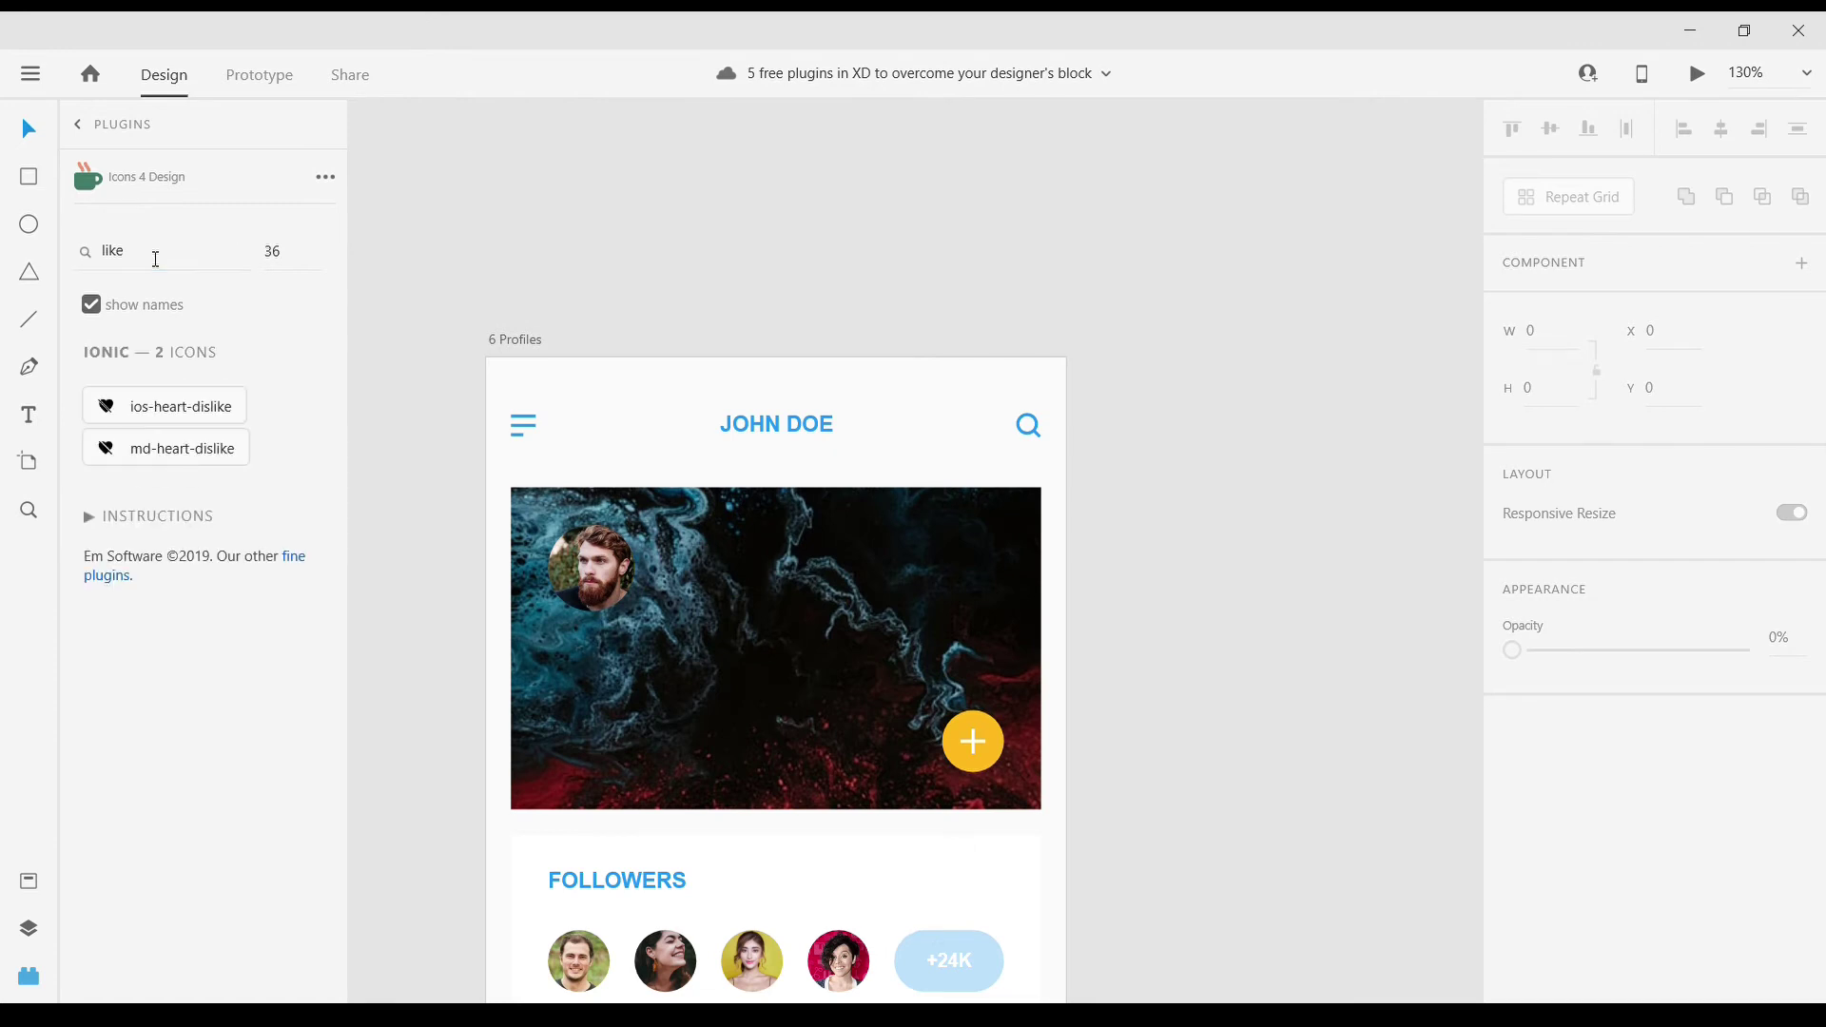
pyautogui.scroll(-2, 927, 466)
pyautogui.scroll(-3, 1109, 497)
pyautogui.scroll(-2, 1109, 485)
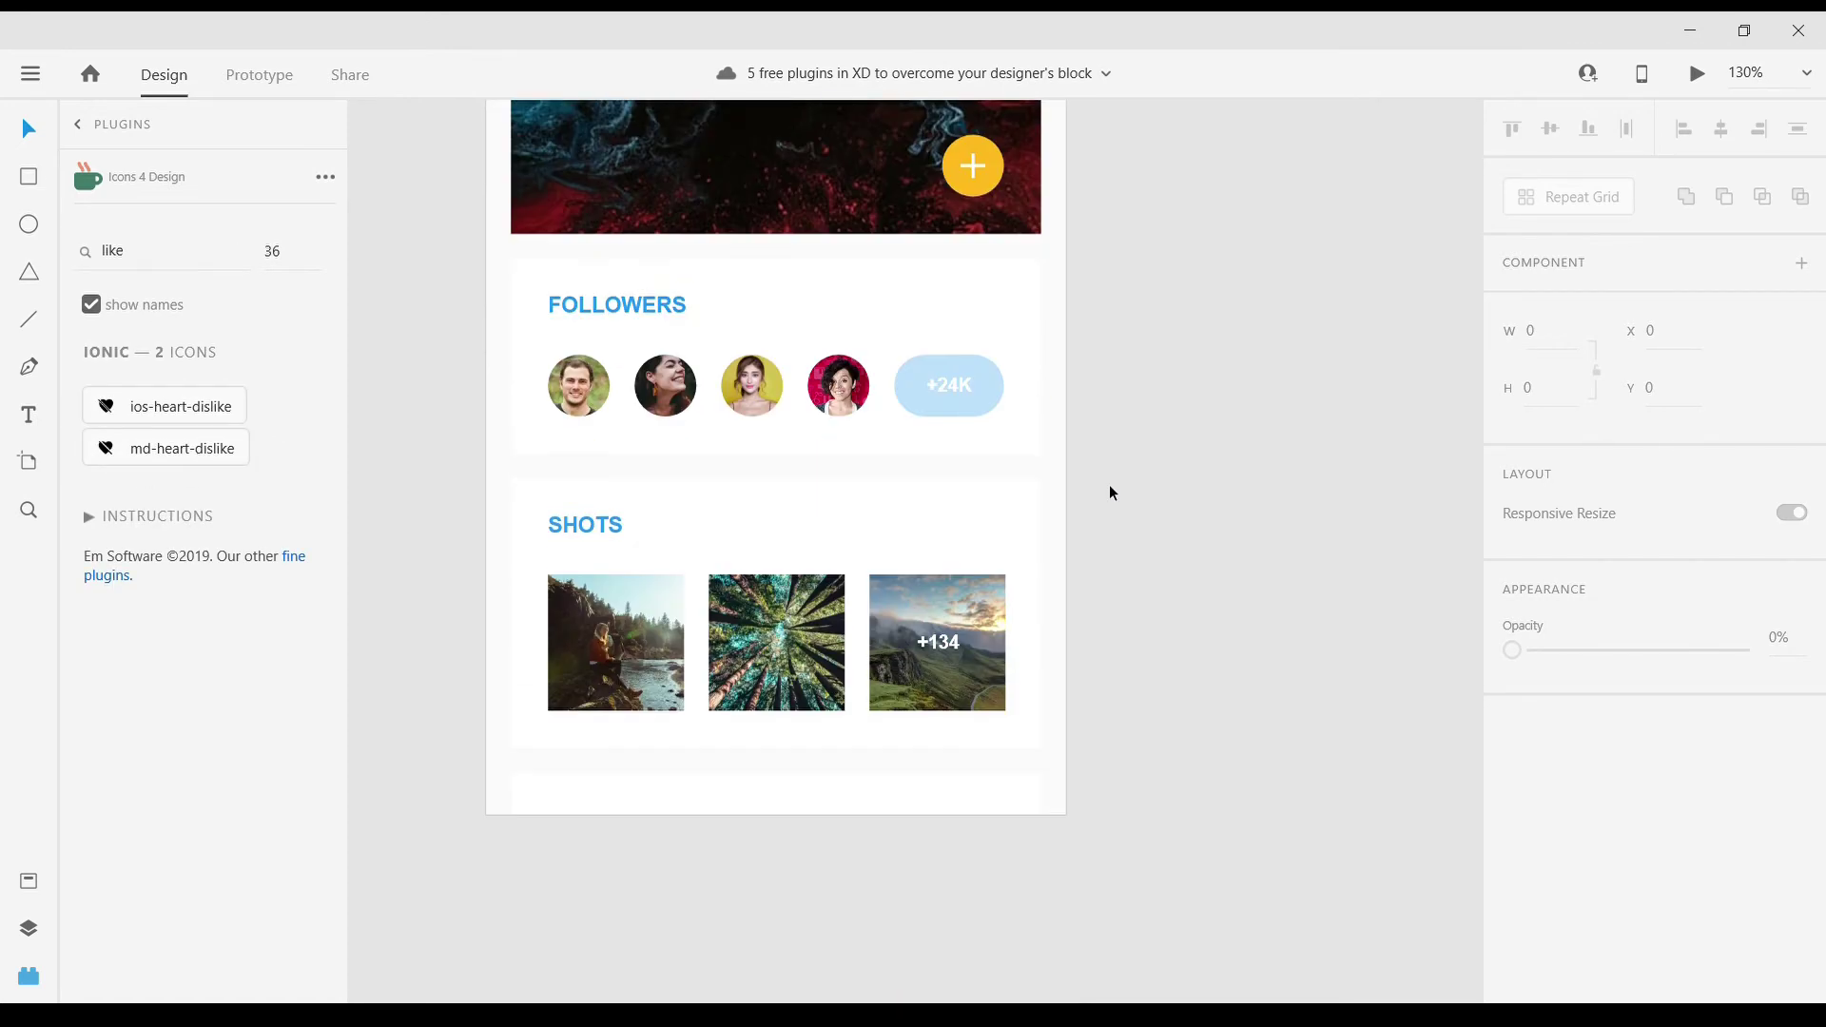
pyautogui.scroll(1, 1109, 493)
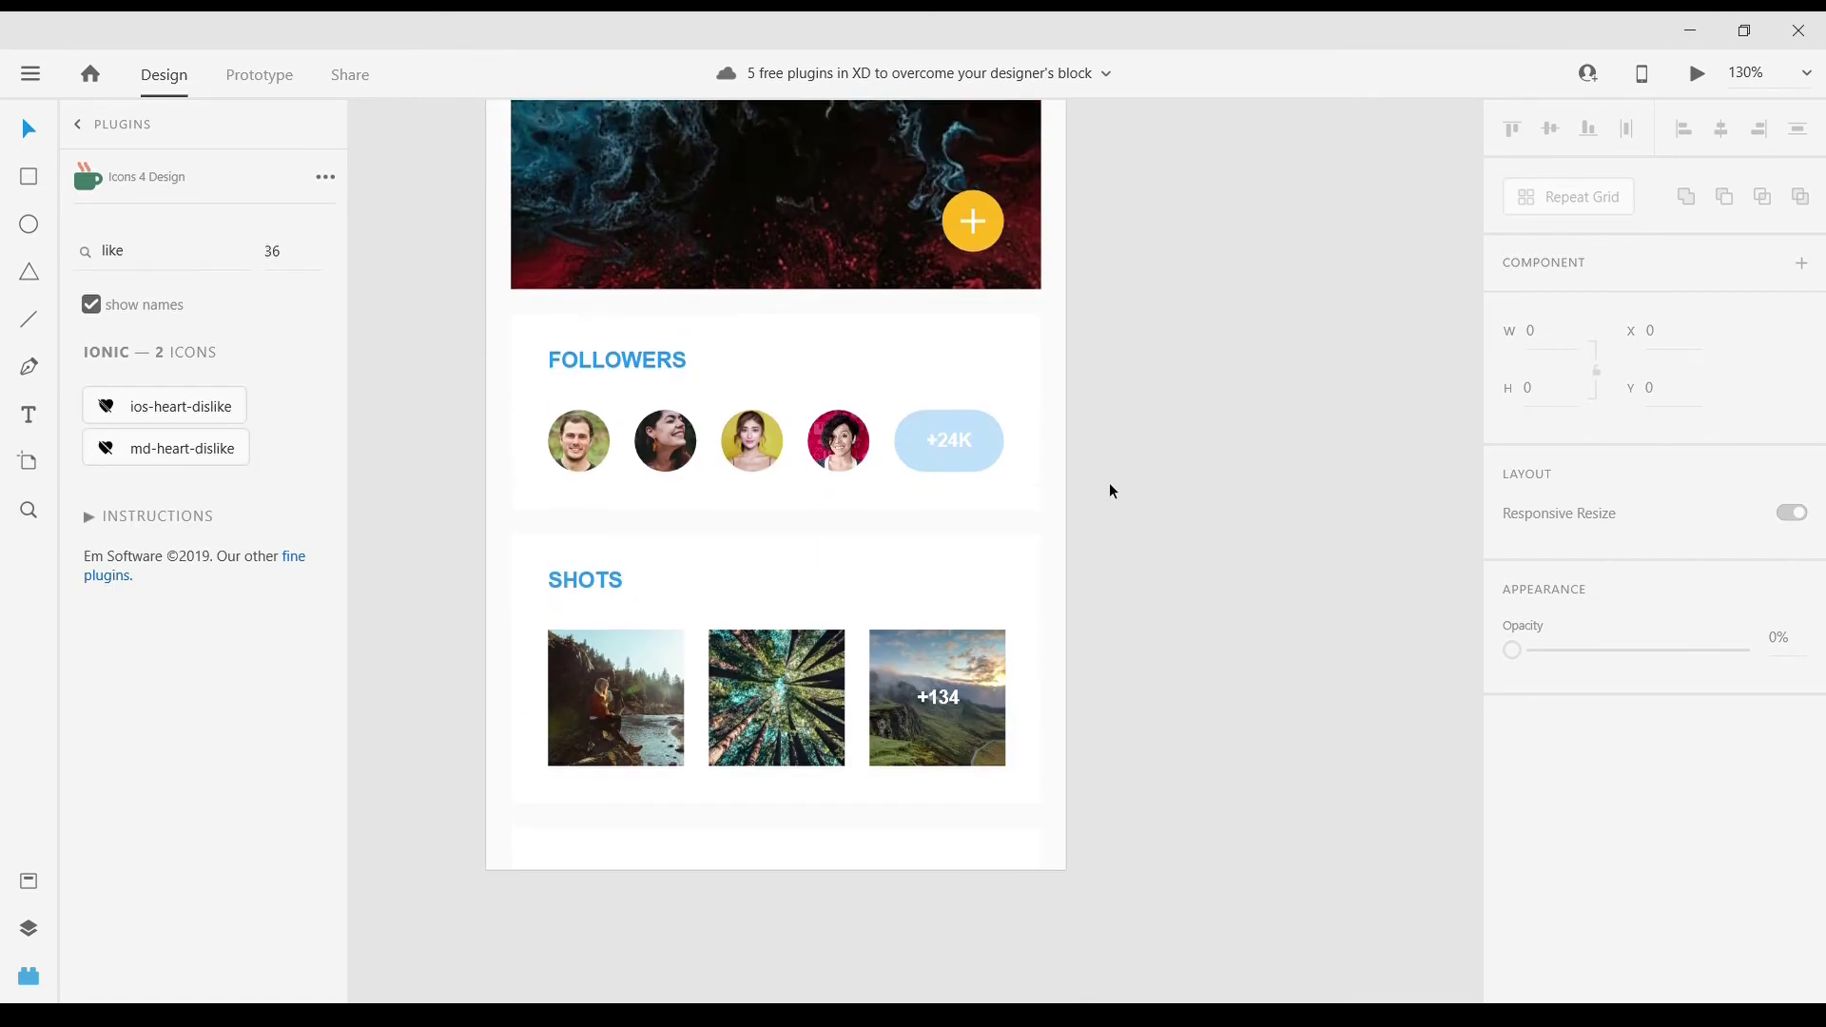
pyautogui.click(111, 416)
# - Locate the newly inserted heart icon on the canvas
pyautogui.click(799, 583)
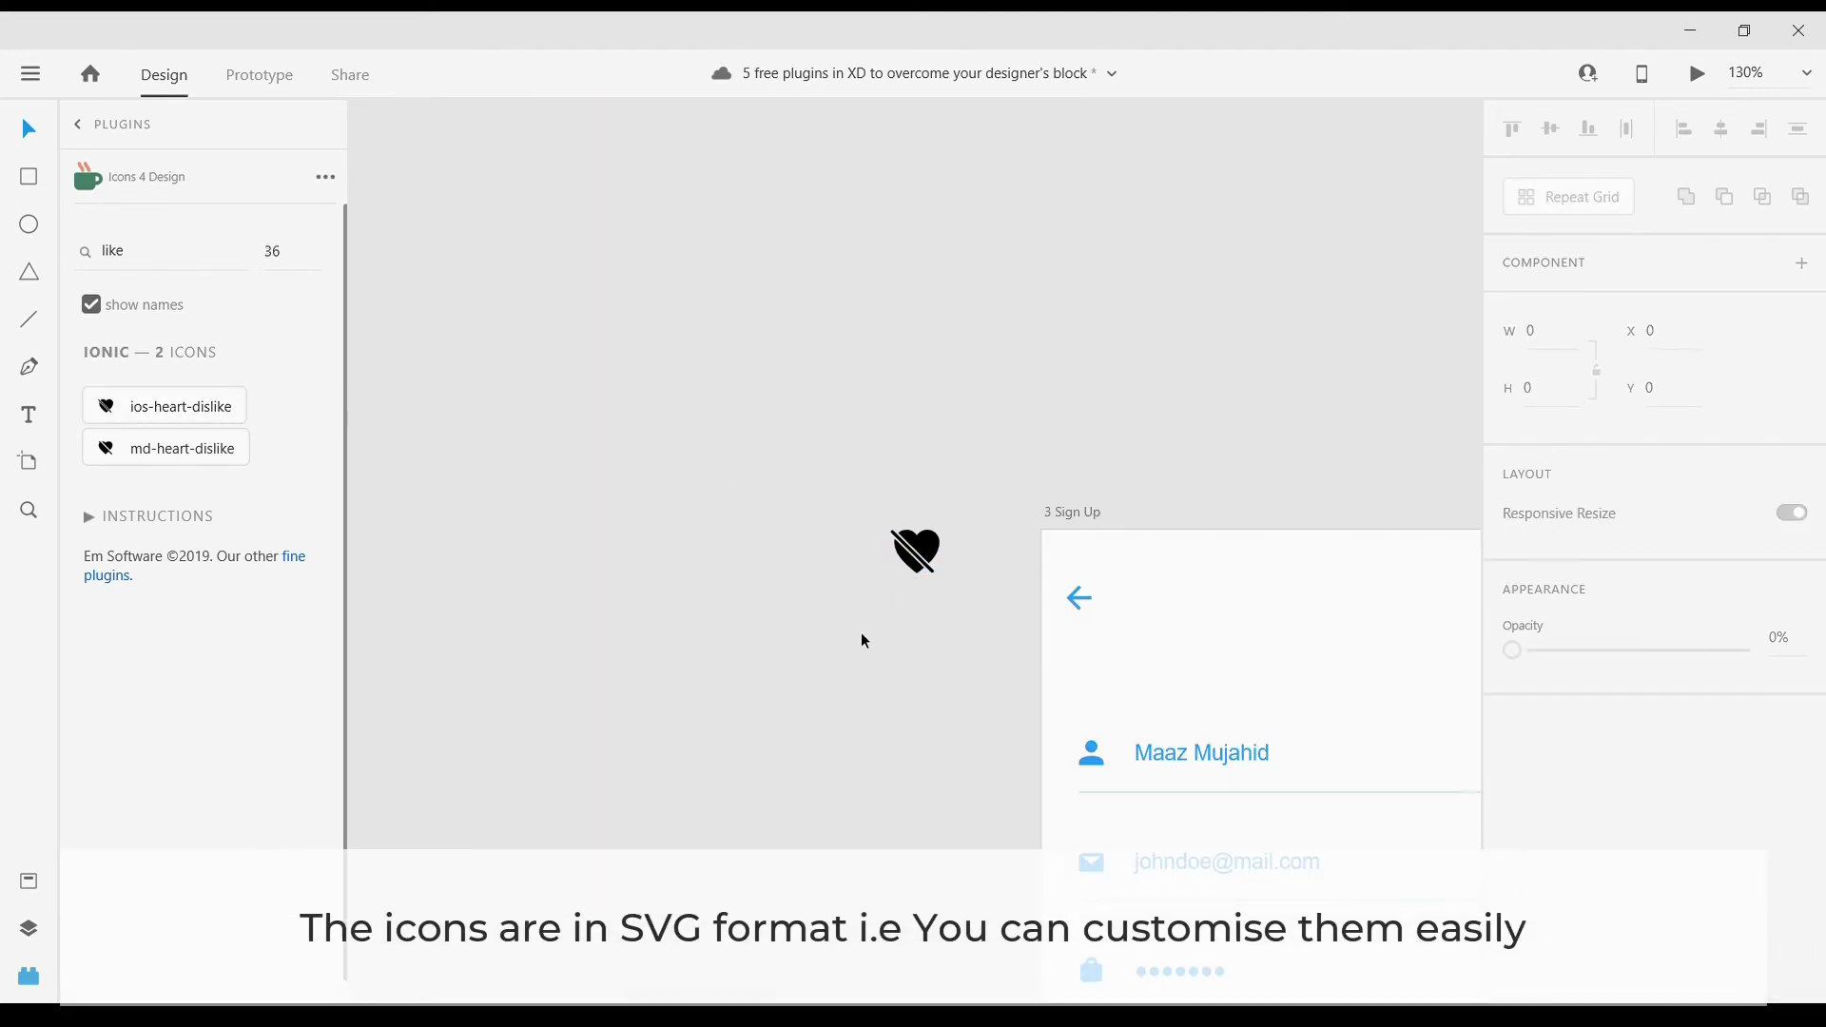
pyautogui.scroll(-3, 666, 495)
pyautogui.hscroll(4, 618, 476)
pyautogui.click(554, 324)
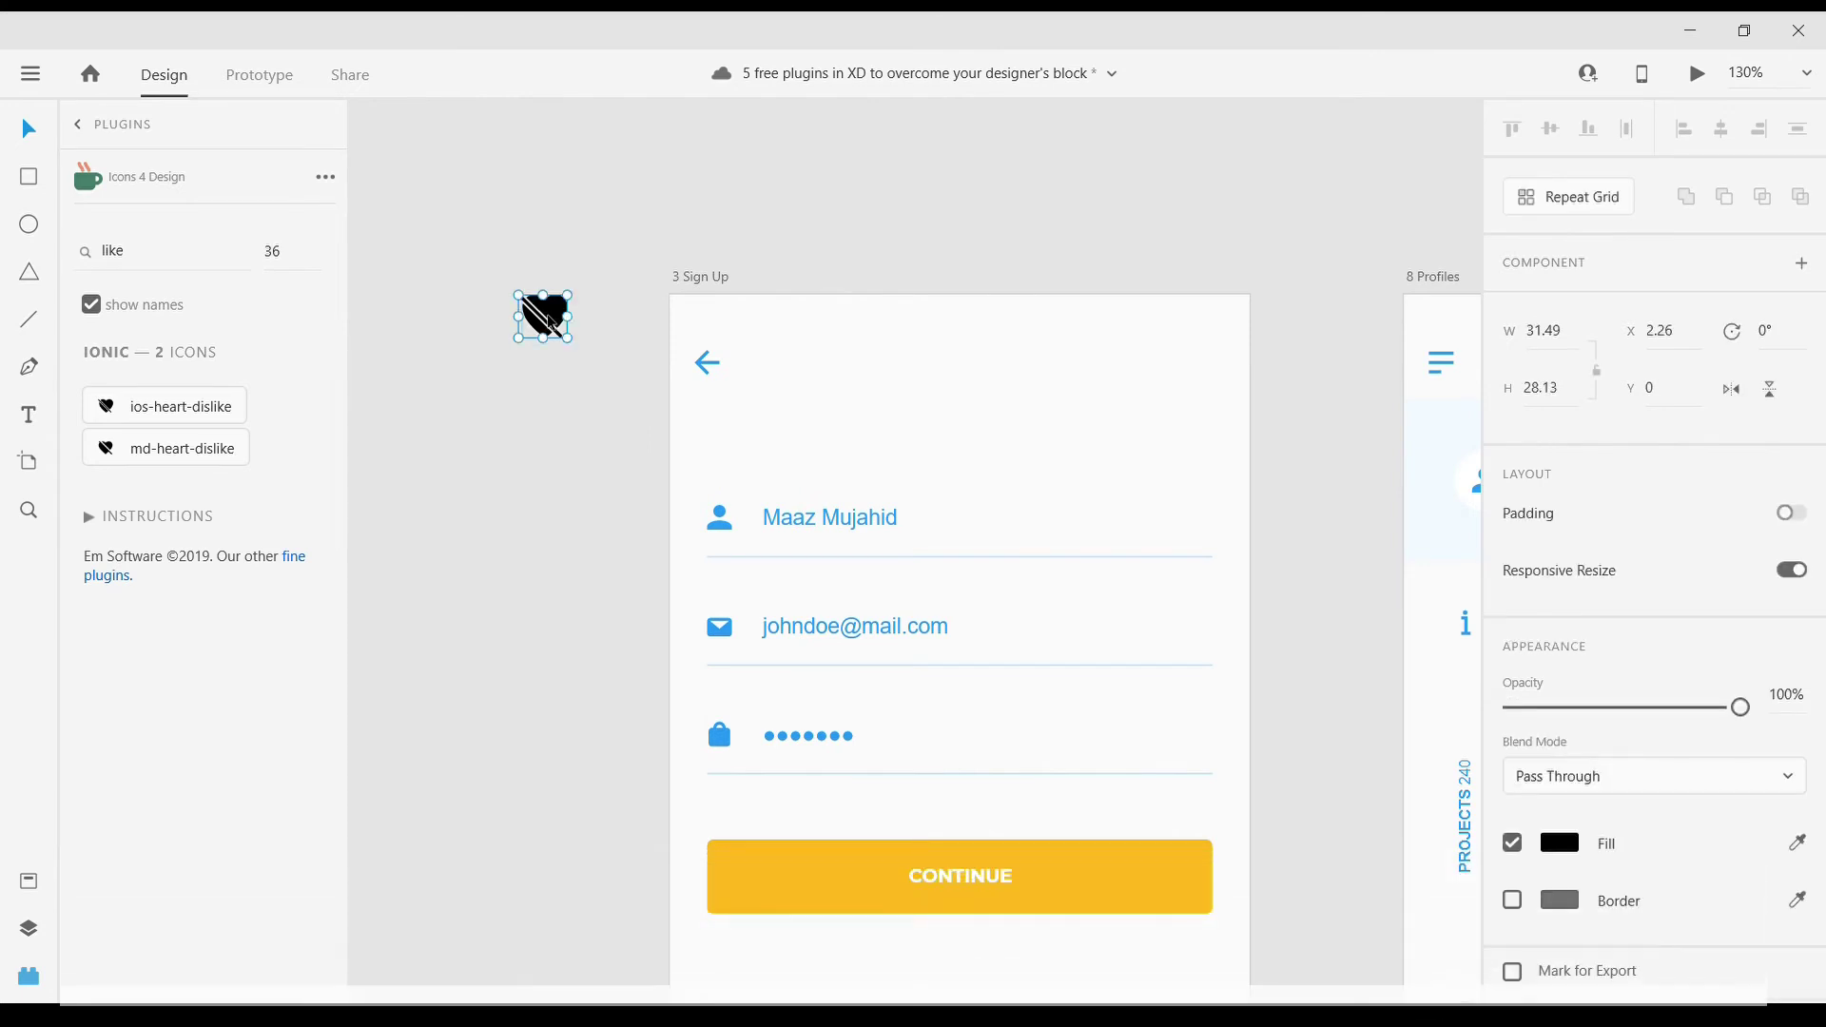
pyautogui.scroll(-3, 542, 313)
pyautogui.click(600, 360)
# - Drag the heart icon onto the first Shots photo of the profile screen
pyautogui.moveTo(473, 285); pyautogui.dragTo(488, 293)
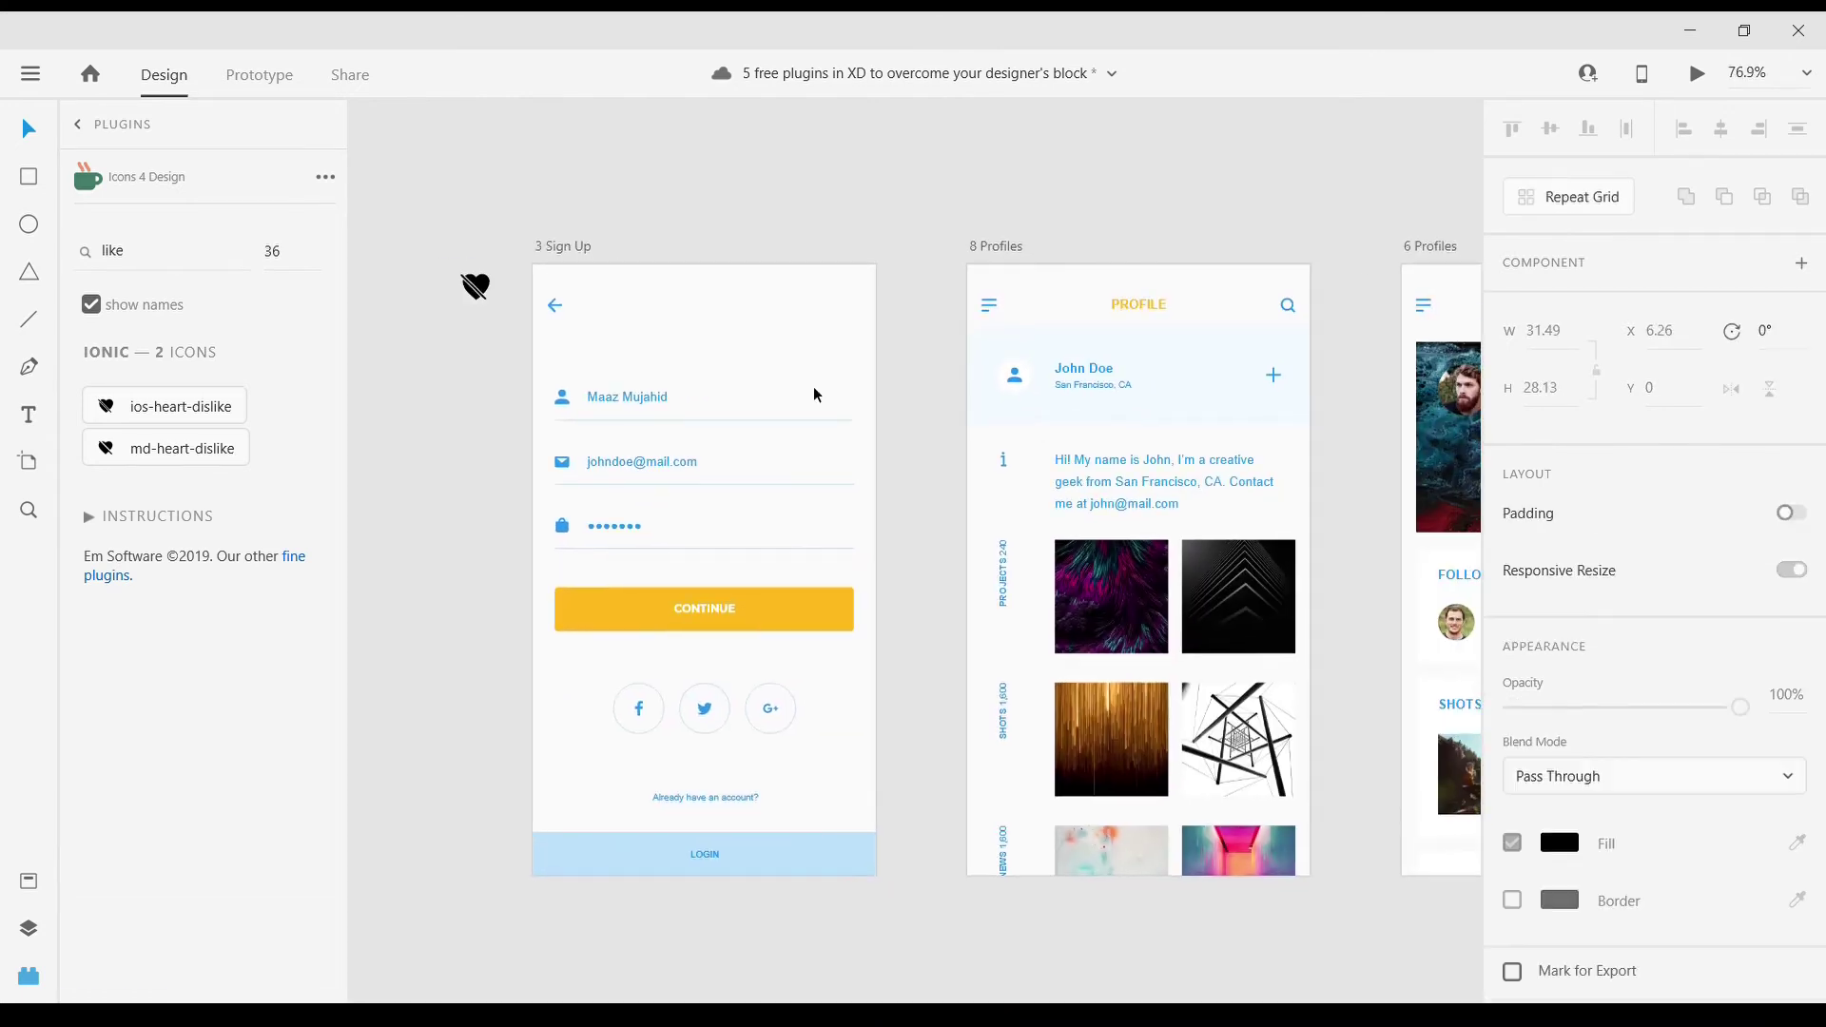
pyautogui.moveTo(1398, 695); pyautogui.dragTo(1417, 752)
pyautogui.hscroll(5, 1418, 761)
pyautogui.scroll(4, 1227, 685)
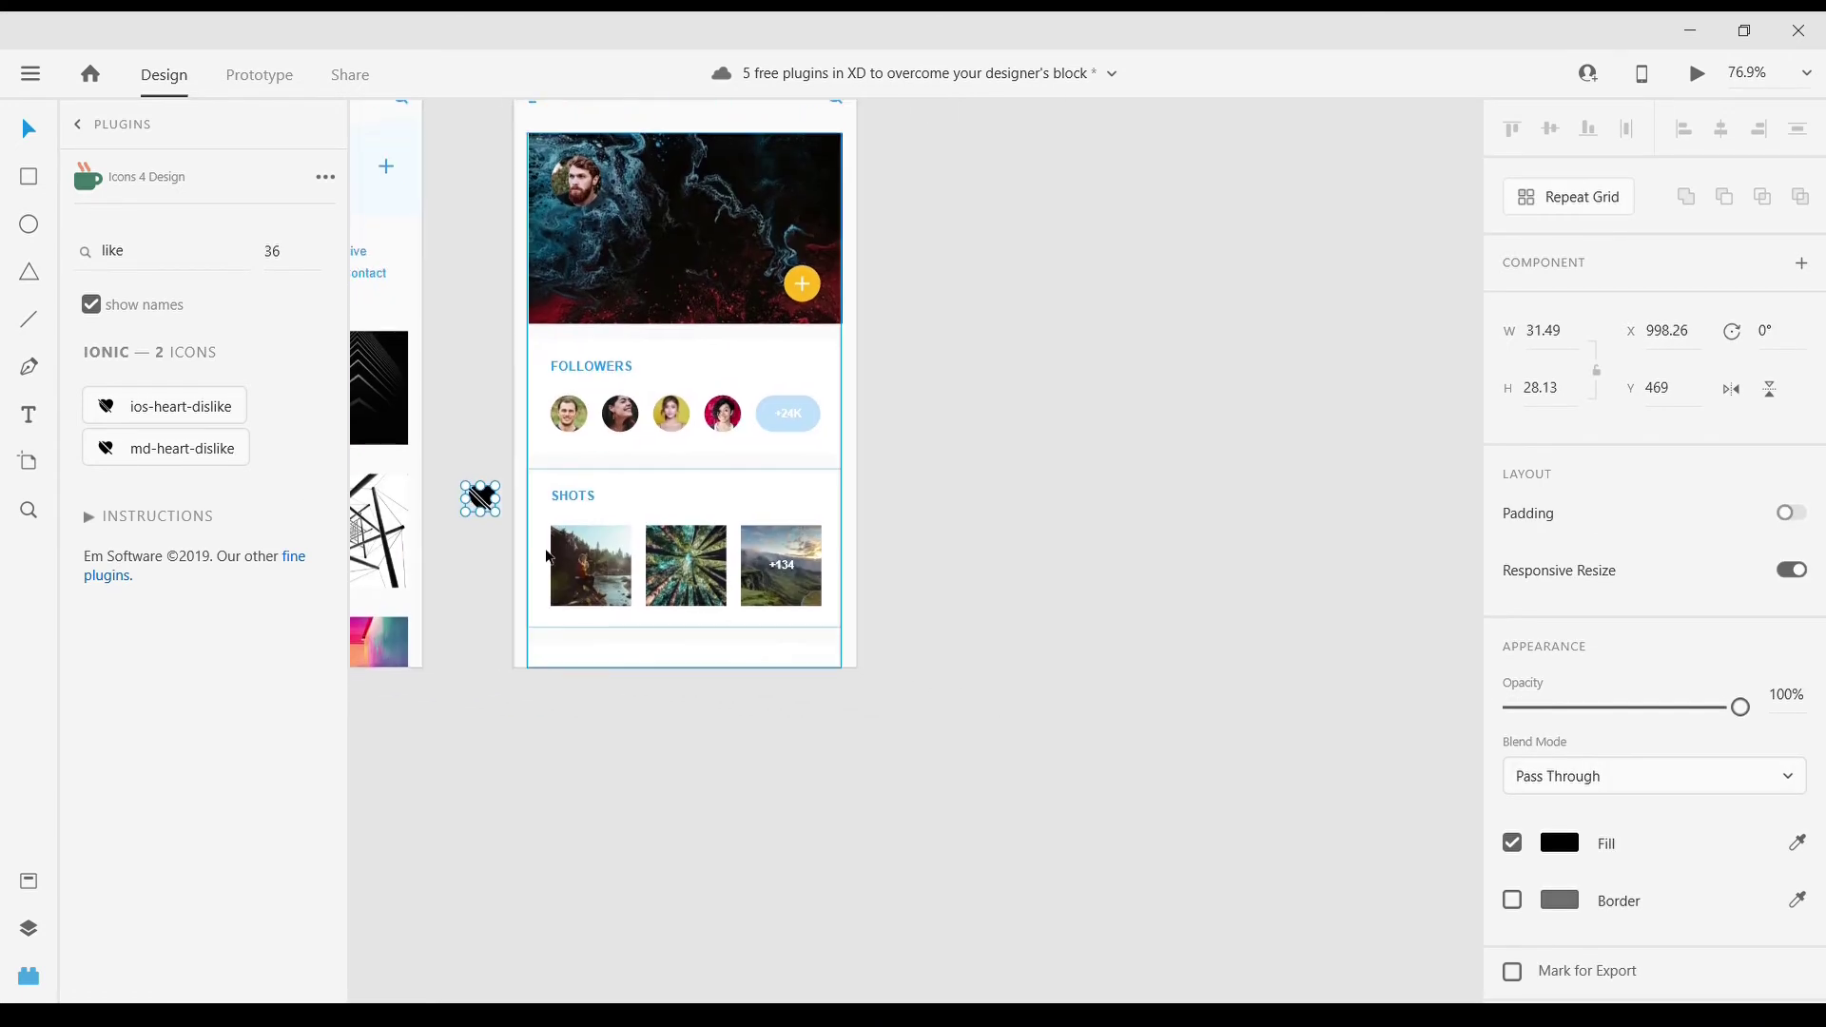
pyautogui.moveTo(594, 519); pyautogui.dragTo(659, 521)
pyautogui.moveTo(553, 457); pyautogui.dragTo(797, 605)
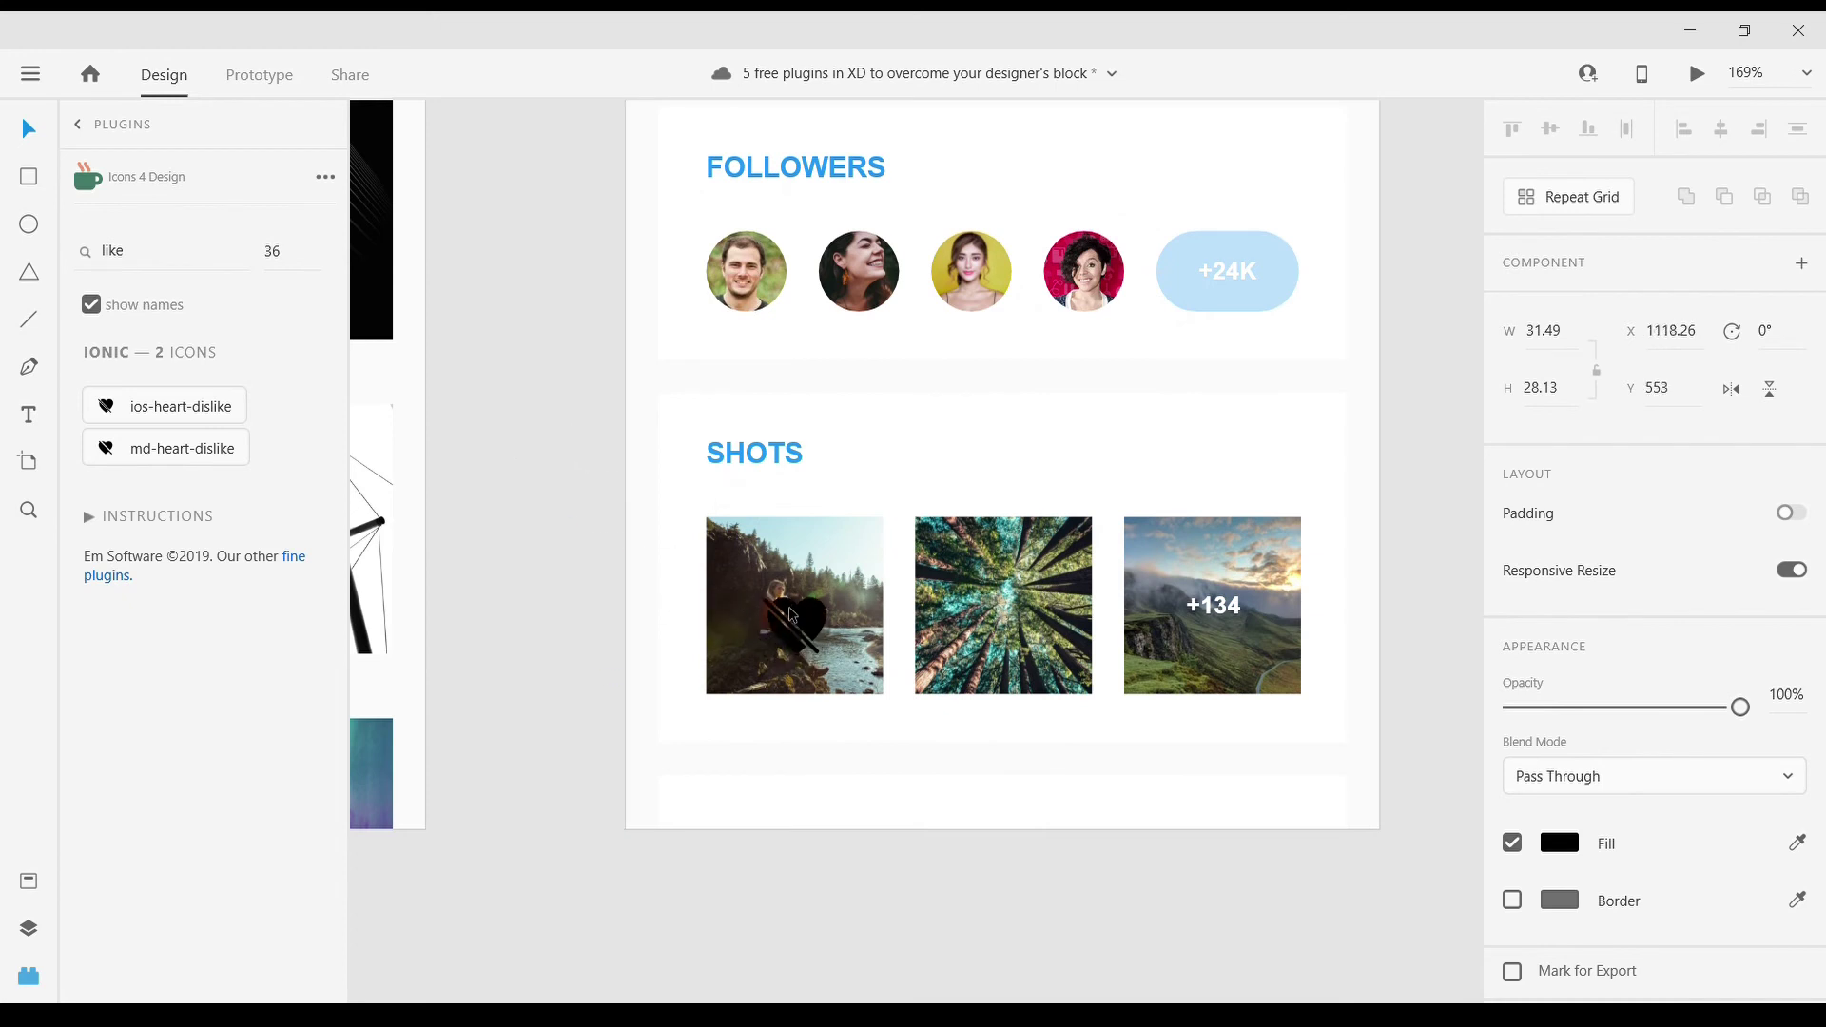
pyautogui.press('Escape')
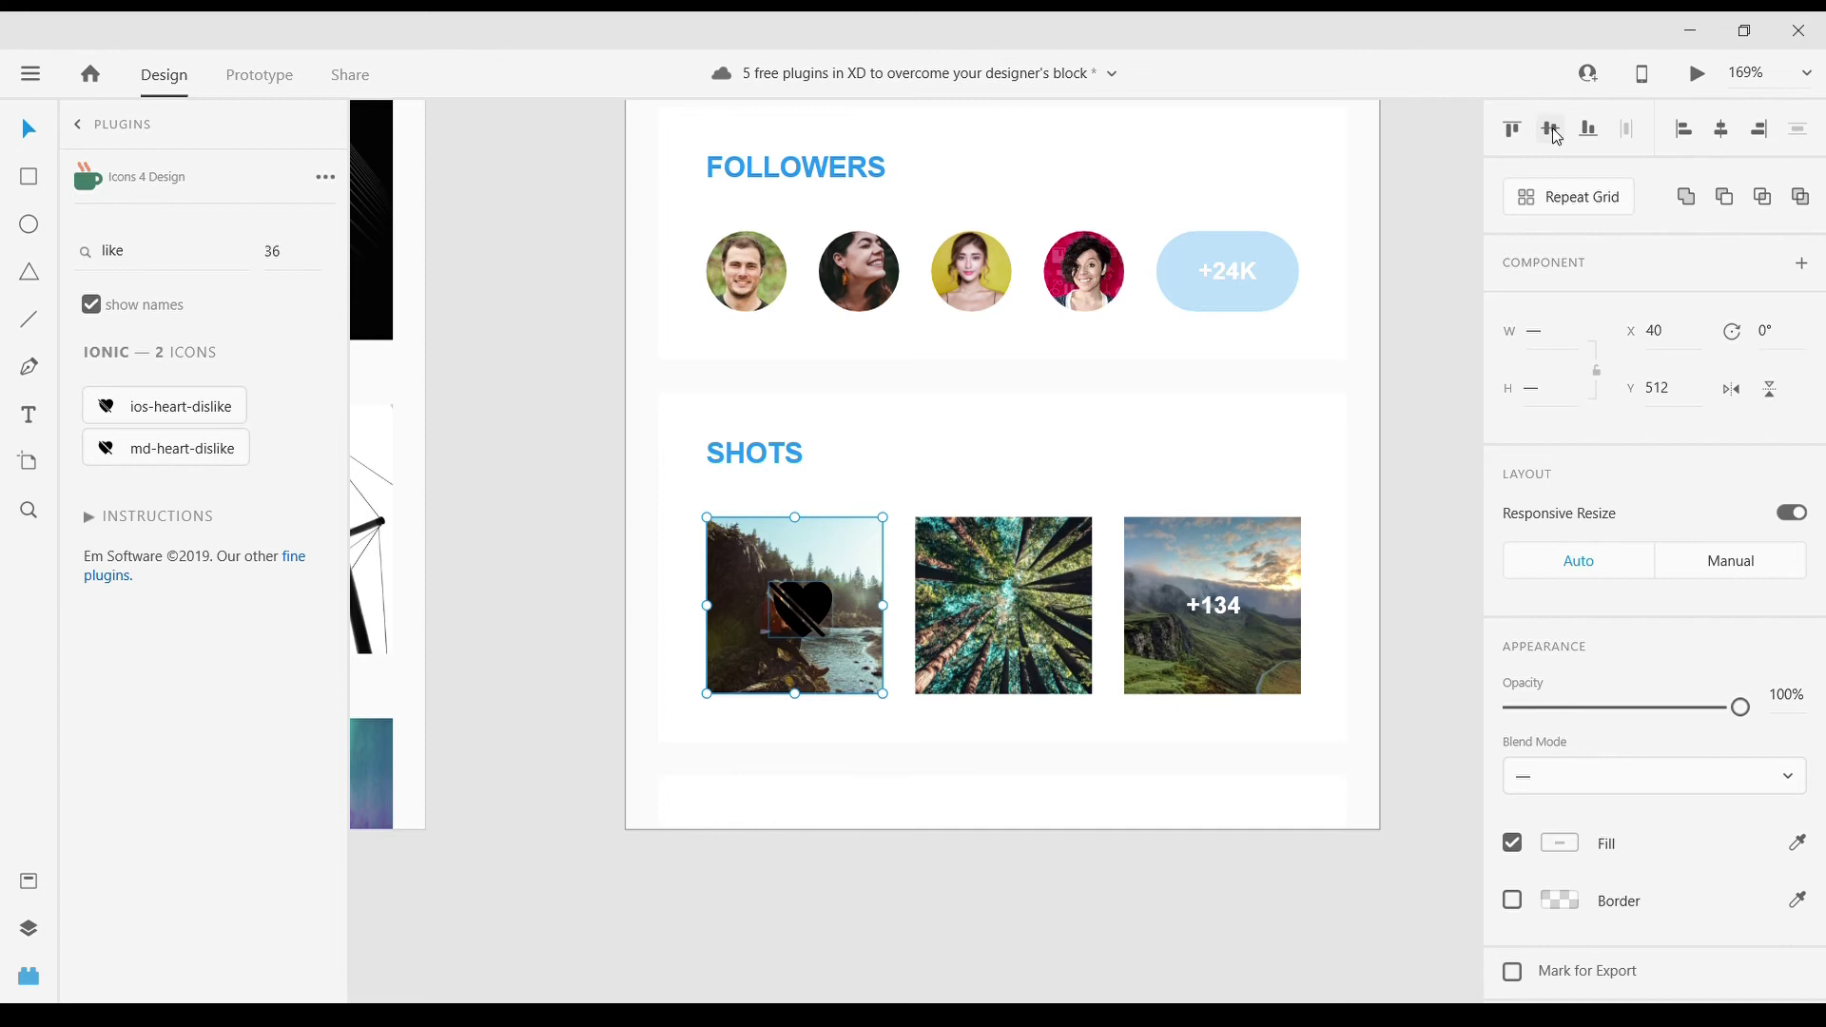
# - Centre the heart vertically and horizontally on the first Shots photo, then select it
pyautogui.click(1731, 139)
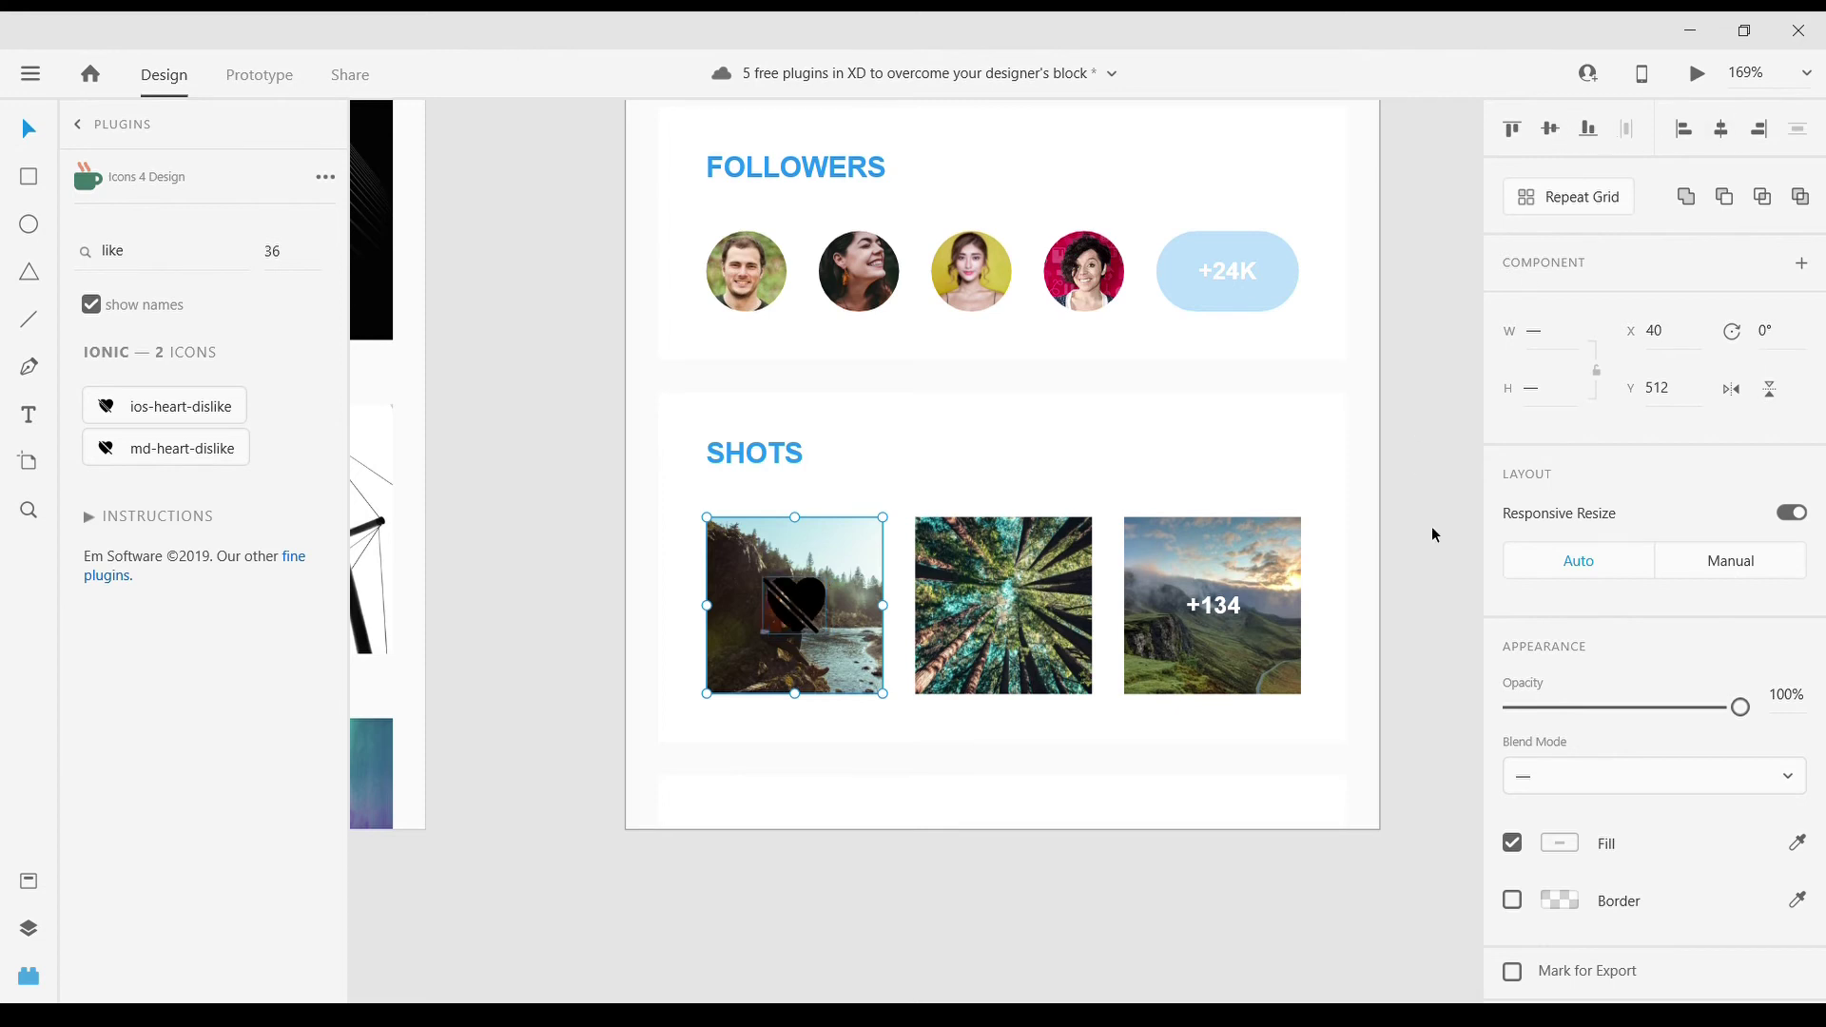
pyautogui.click(1431, 530)
pyautogui.click(794, 605)
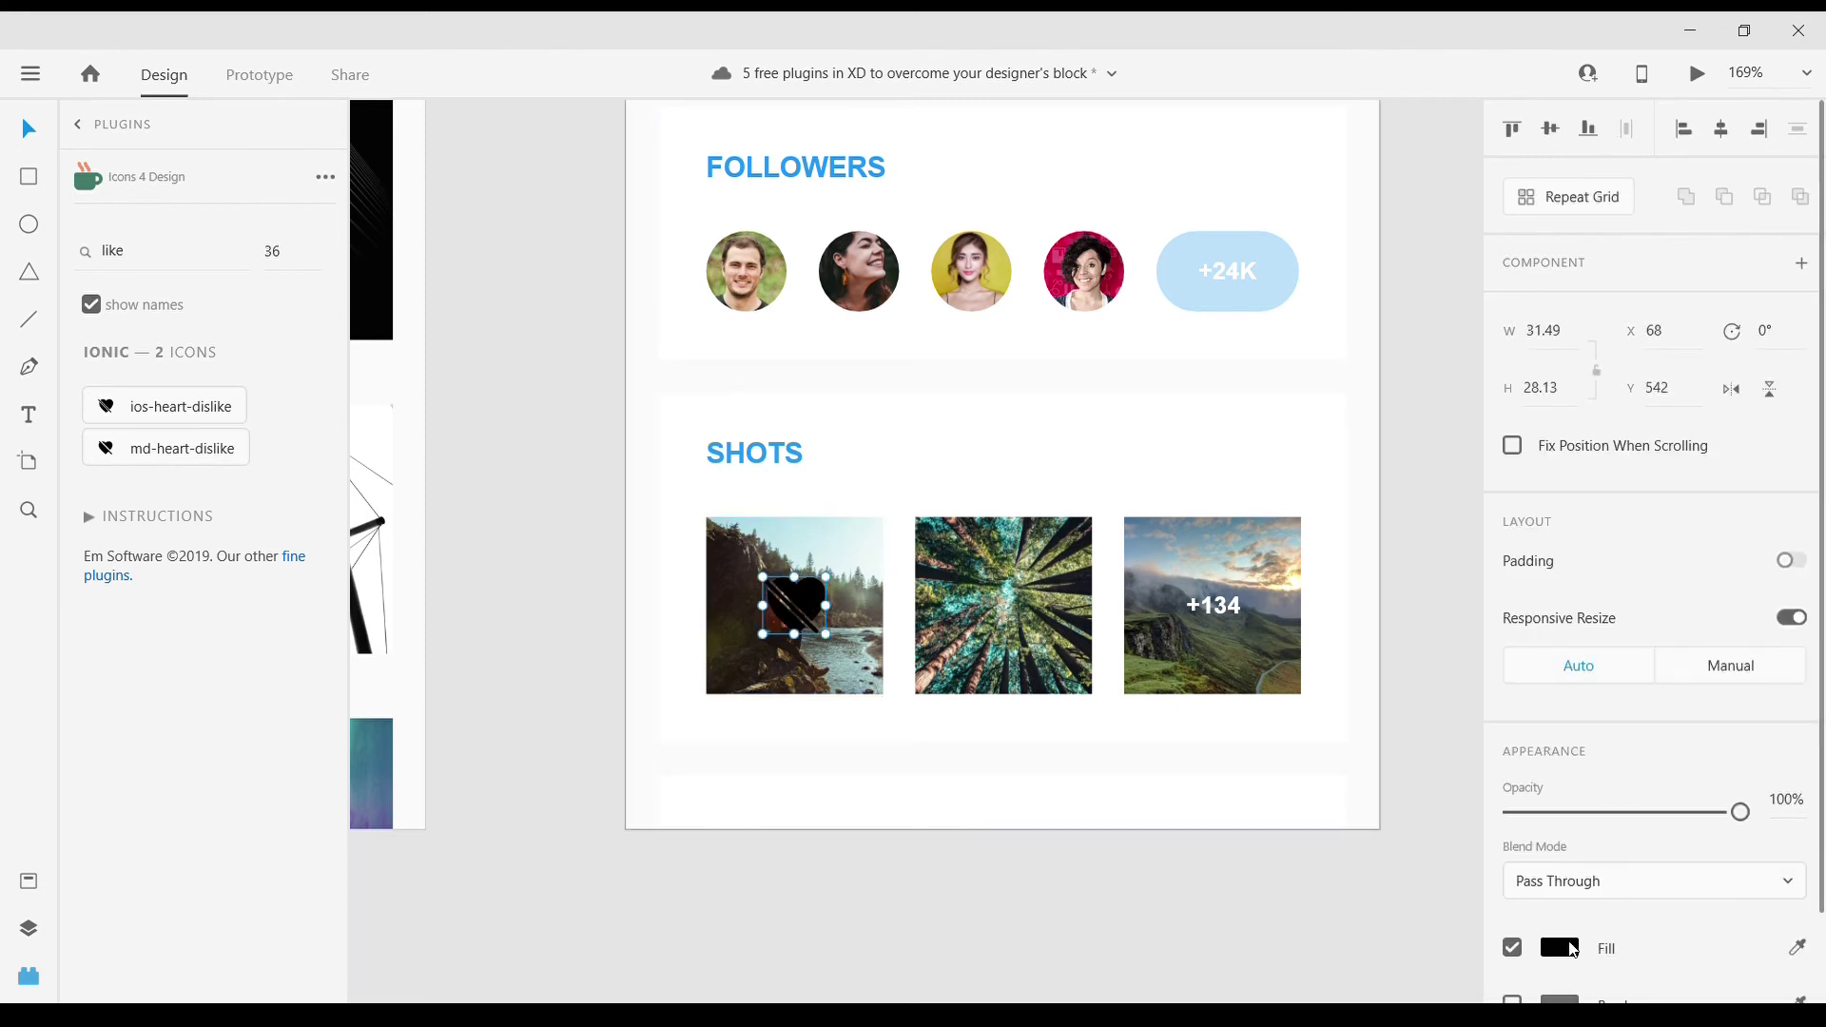
# - Try yellow, pink, dark and white fills on the heart before settling on yellow
pyautogui.click(1572, 949)
pyautogui.click(1425, 964)
pyautogui.click(1385, 971)
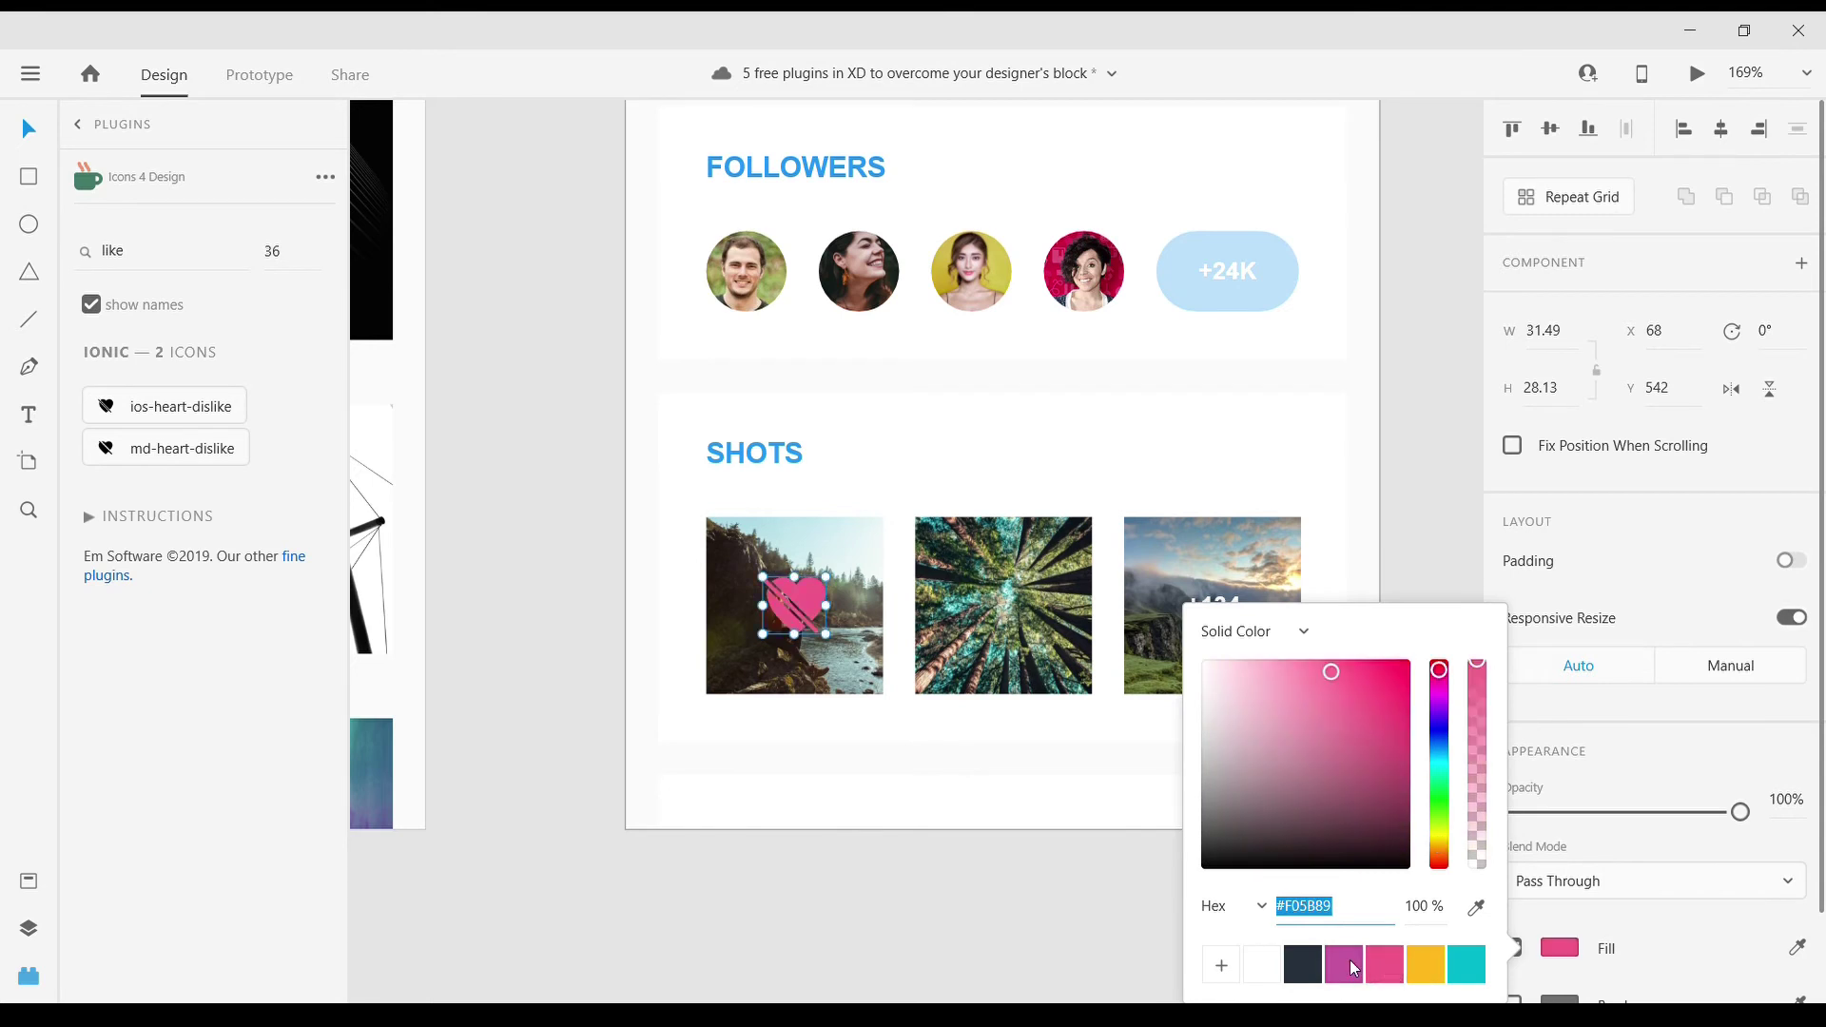
pyautogui.click(1303, 964)
pyautogui.click(1263, 964)
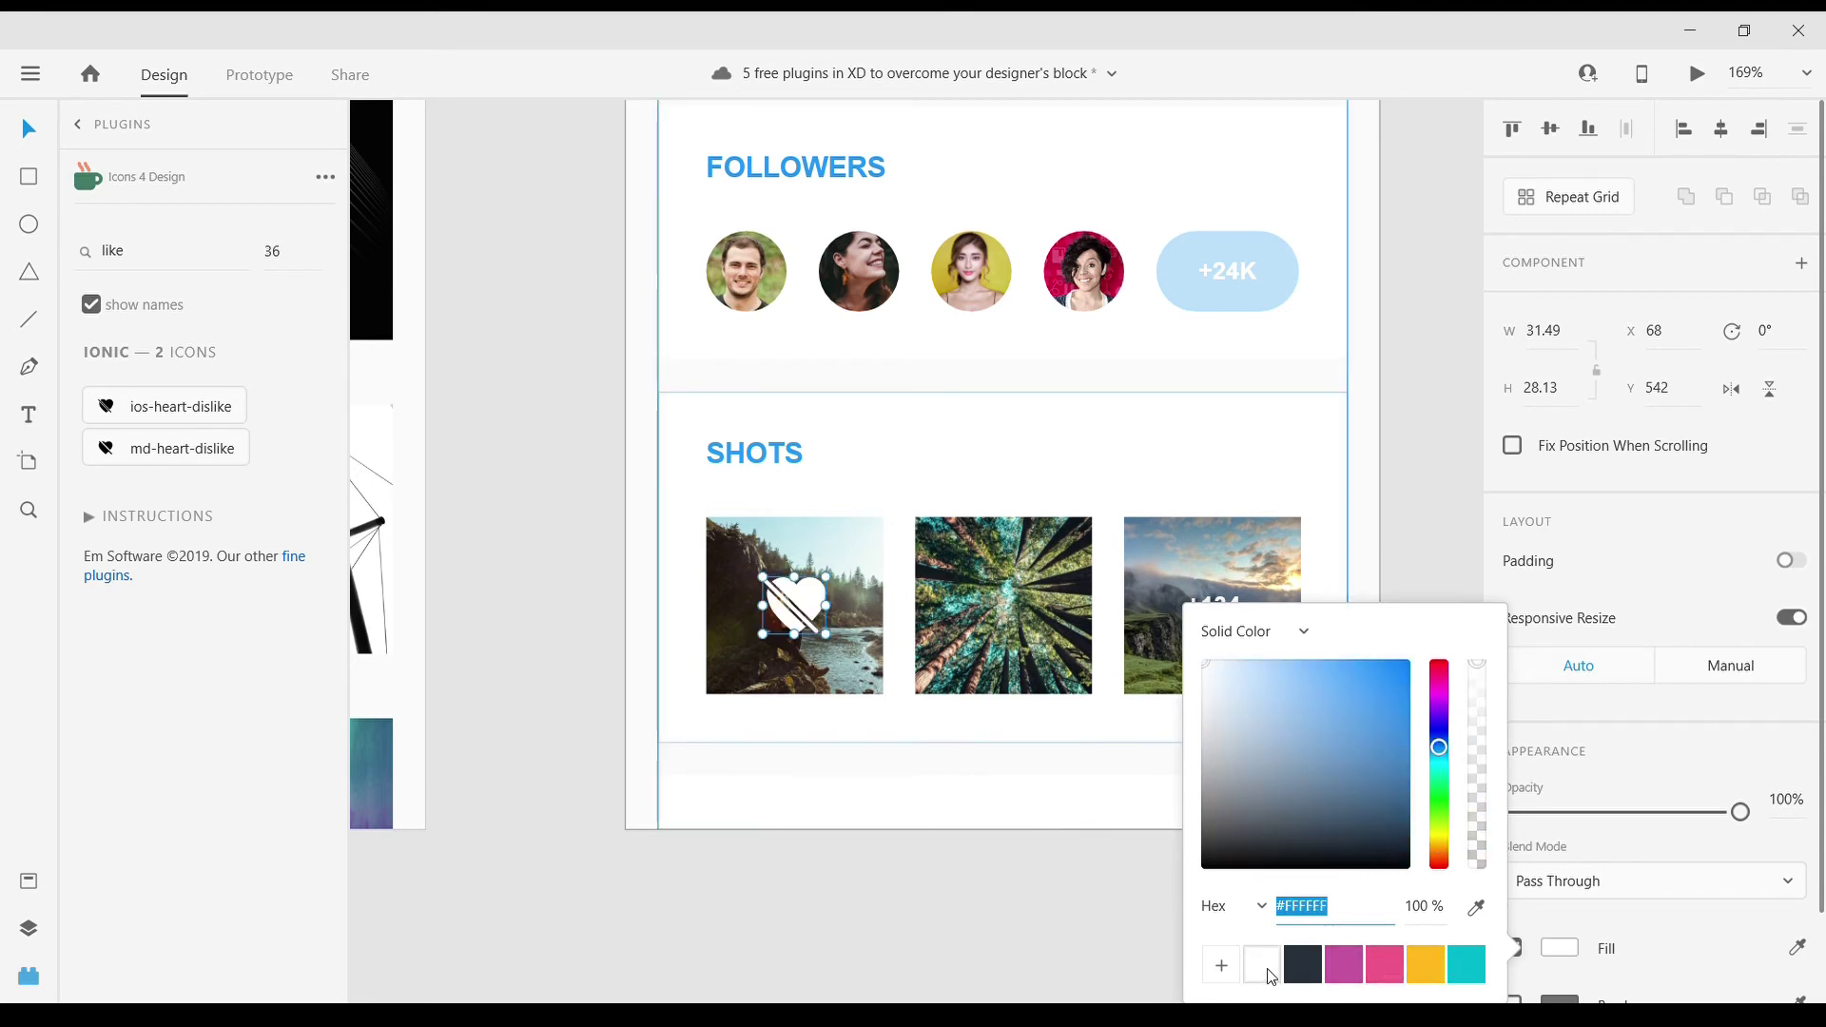
pyautogui.click(1385, 965)
pyautogui.click(1432, 967)
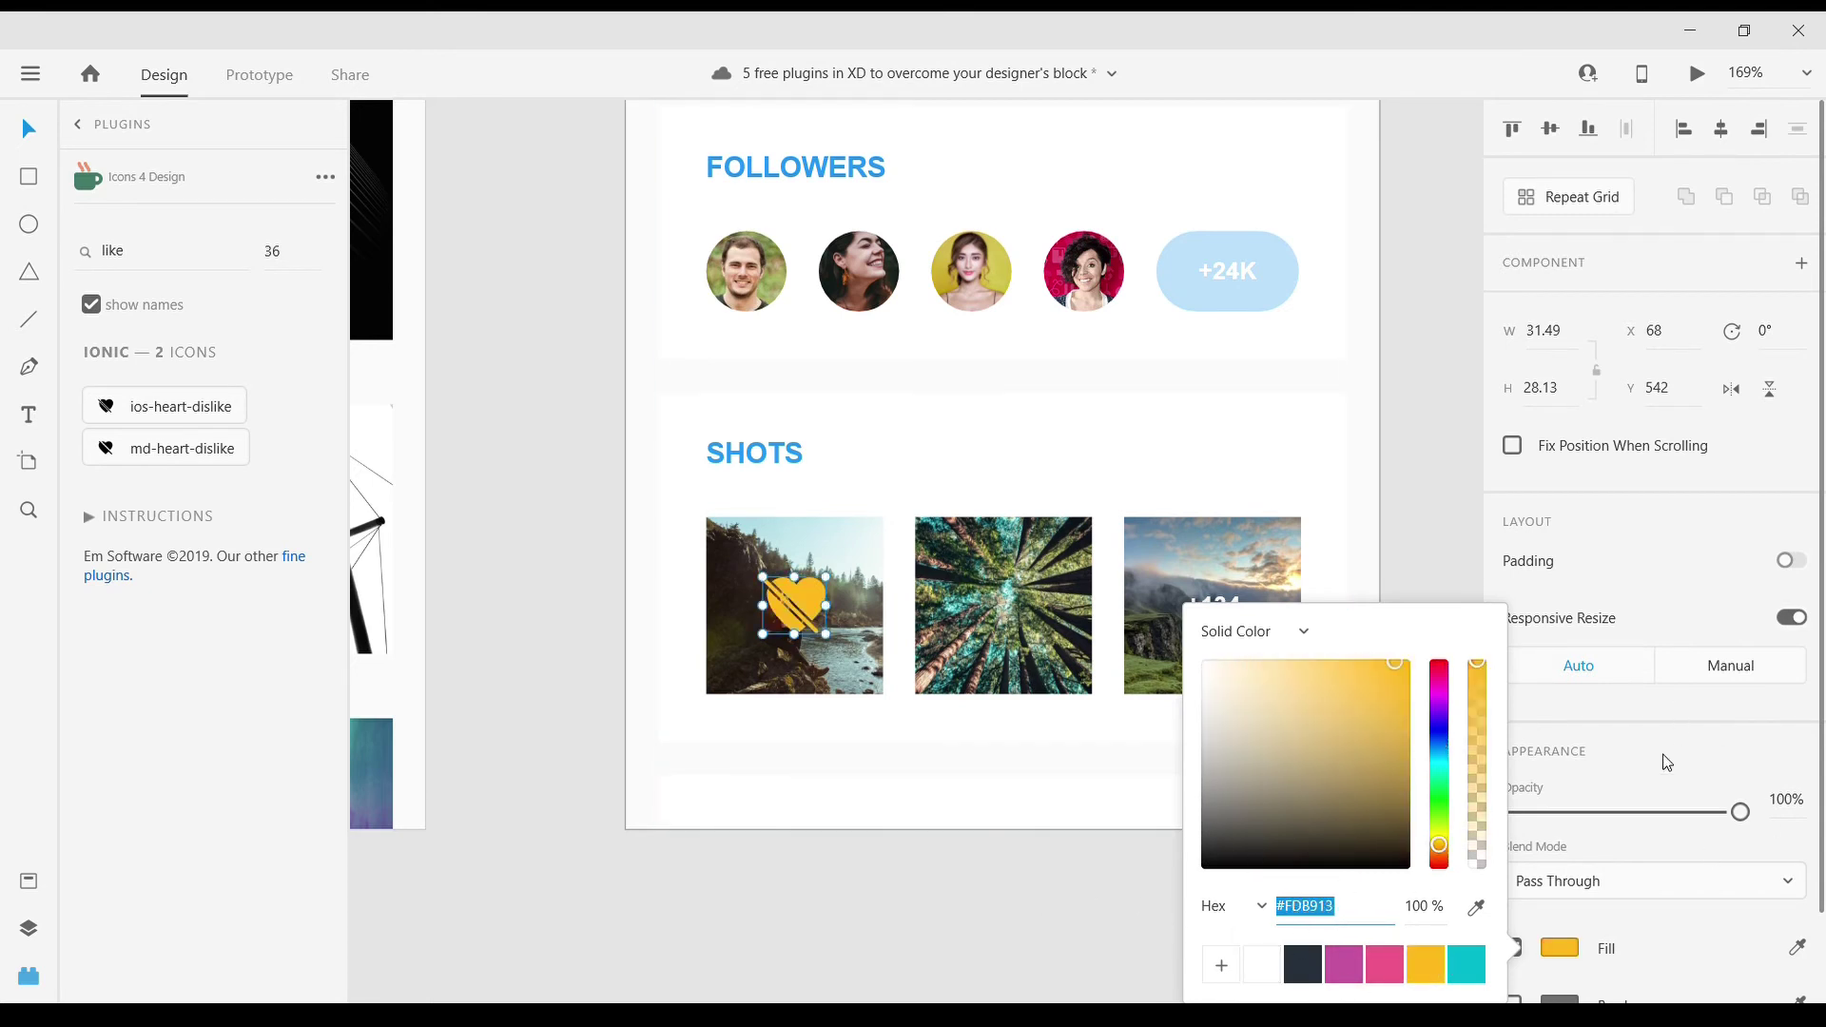
pyautogui.click(1668, 762)
# - Set the yellow heart's blend mode to Normal and deselect it
pyautogui.scroll(-1, 1056, 913)
pyautogui.click(1608, 884)
pyautogui.click(1595, 678)
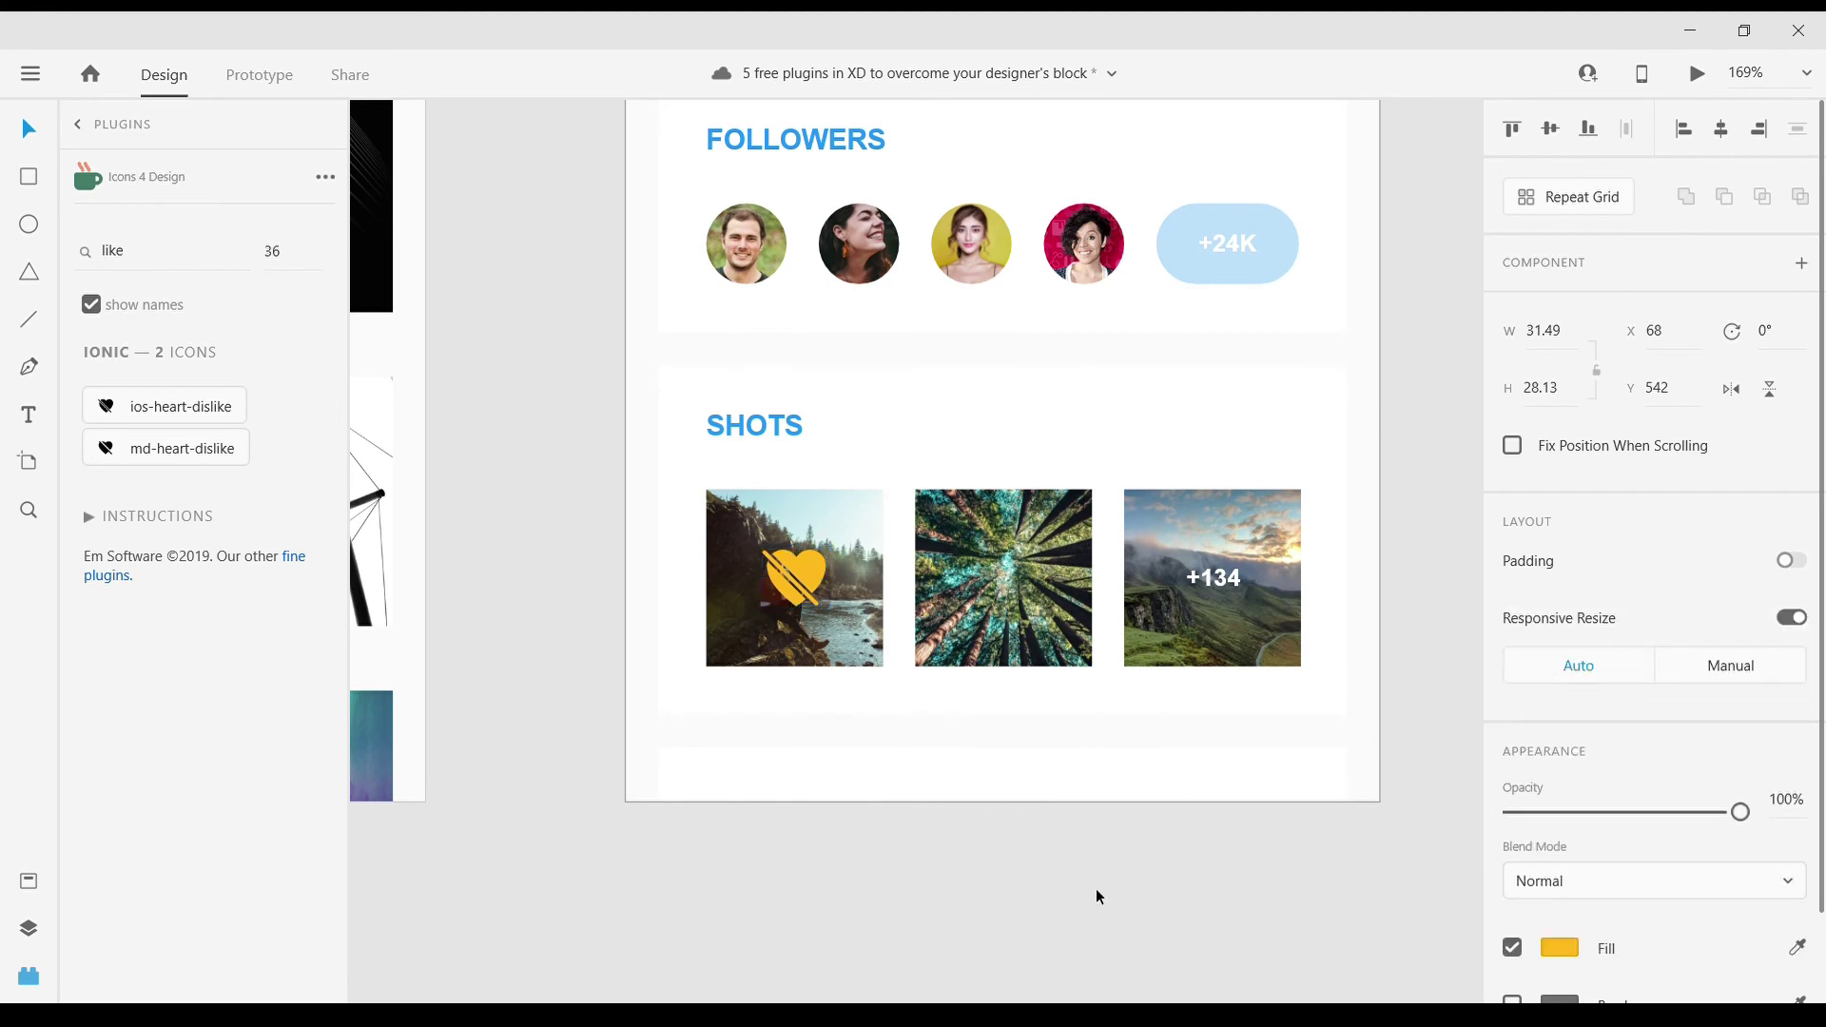
pyautogui.click(1098, 894)
# - Search 'back' in the Icons 4 Design plugin and insert the md-arrow-back icon
pyautogui.scroll(4, 715, 514)
pyautogui.scroll(3, 715, 515)
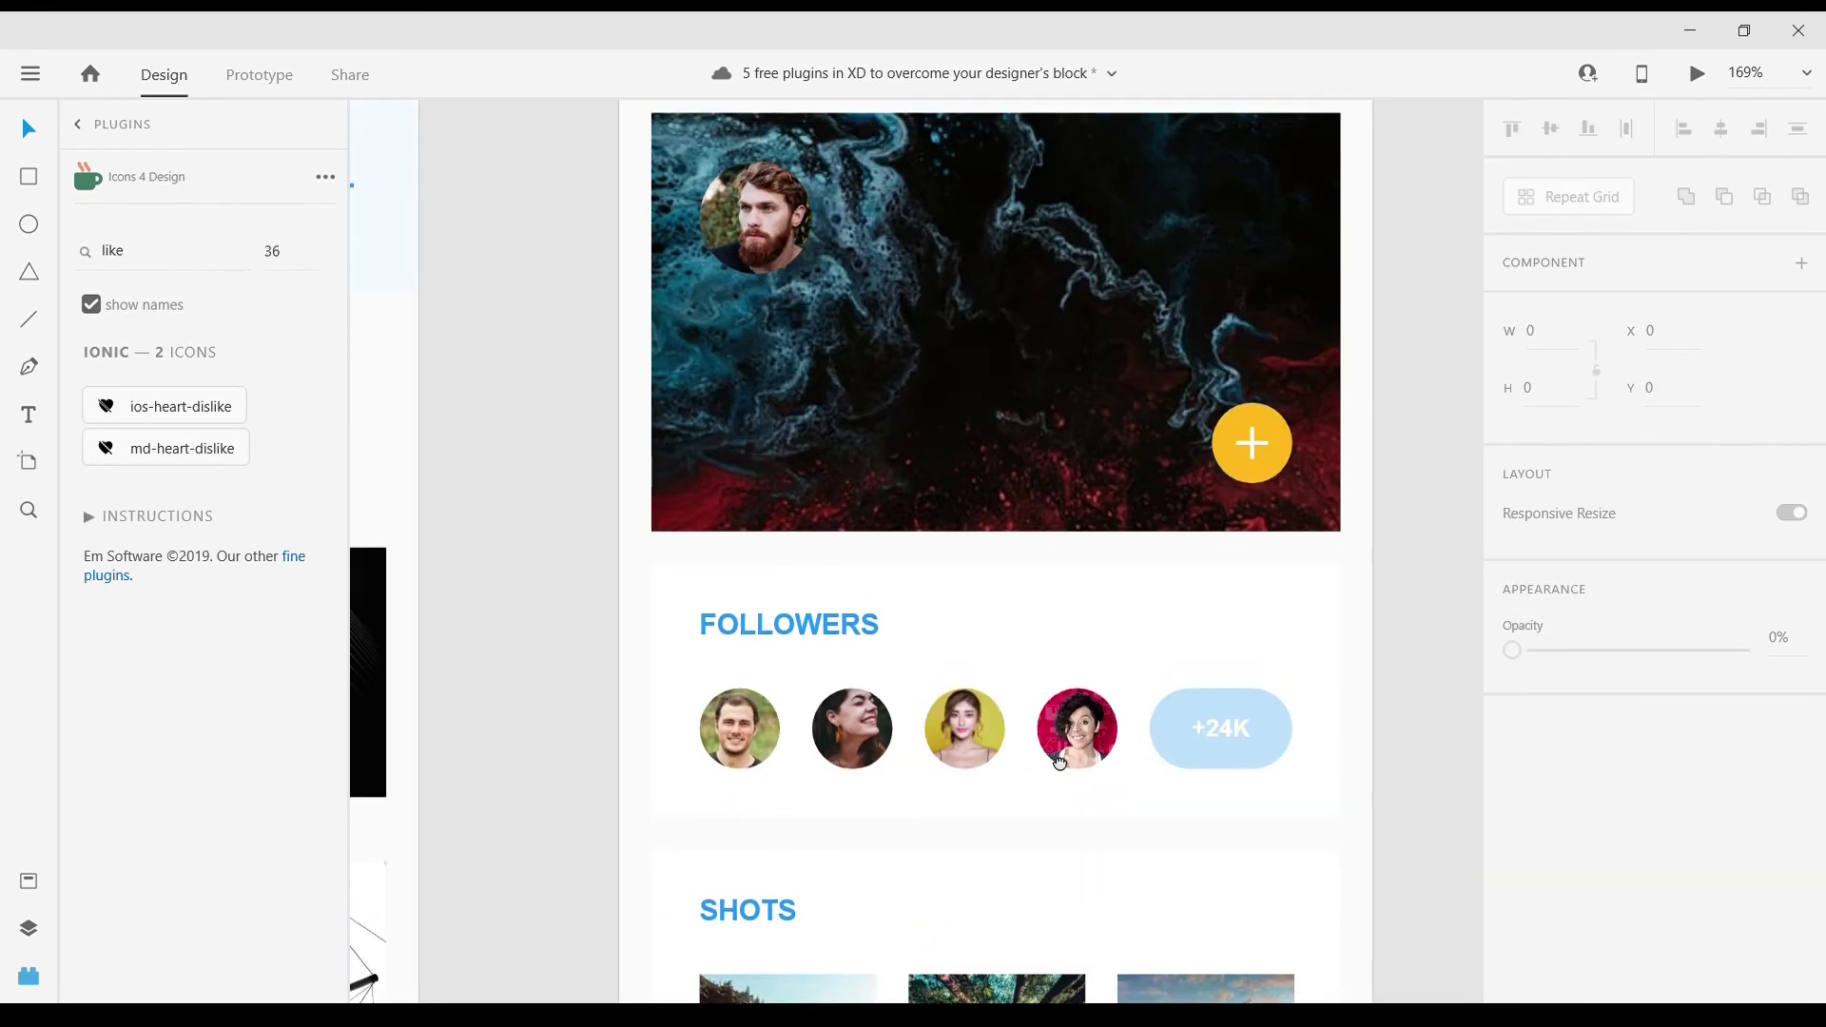
pyautogui.scroll(1, 723, 542)
pyautogui.scroll(5, 732, 580)
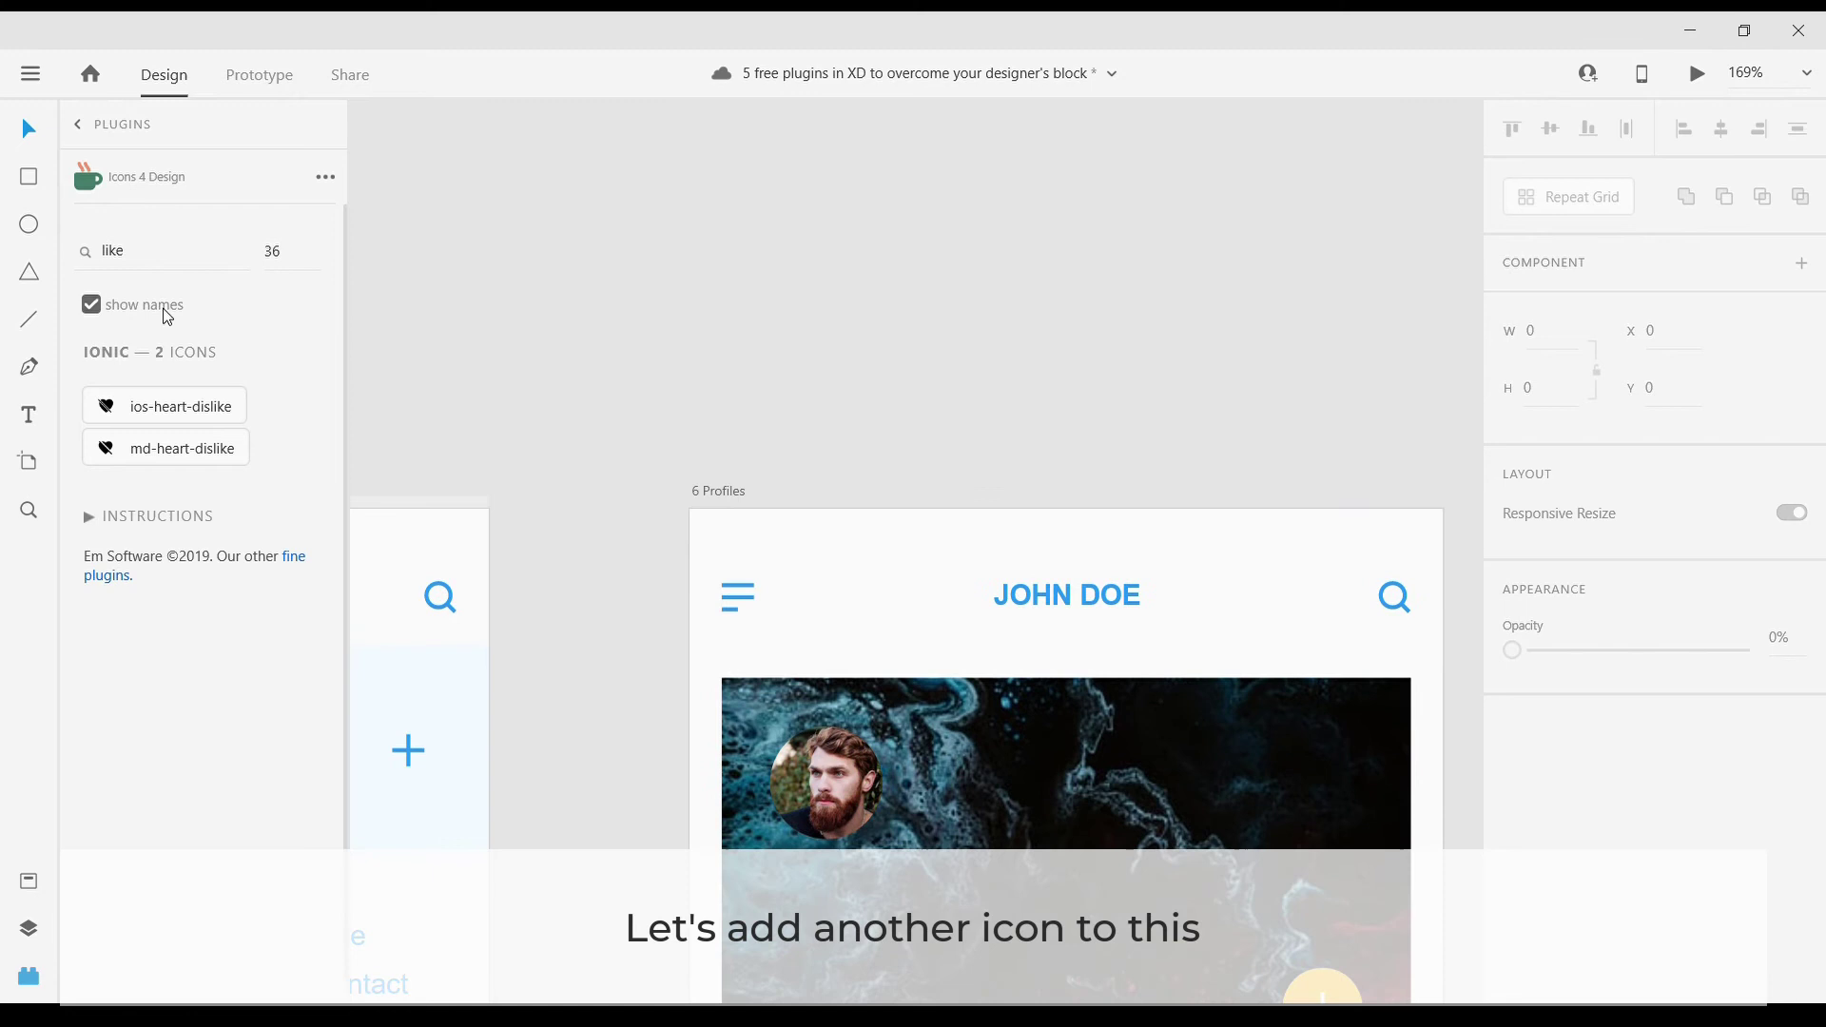
pyautogui.hotkey('ctrl', 'a')
pyautogui.press('BackSpace')
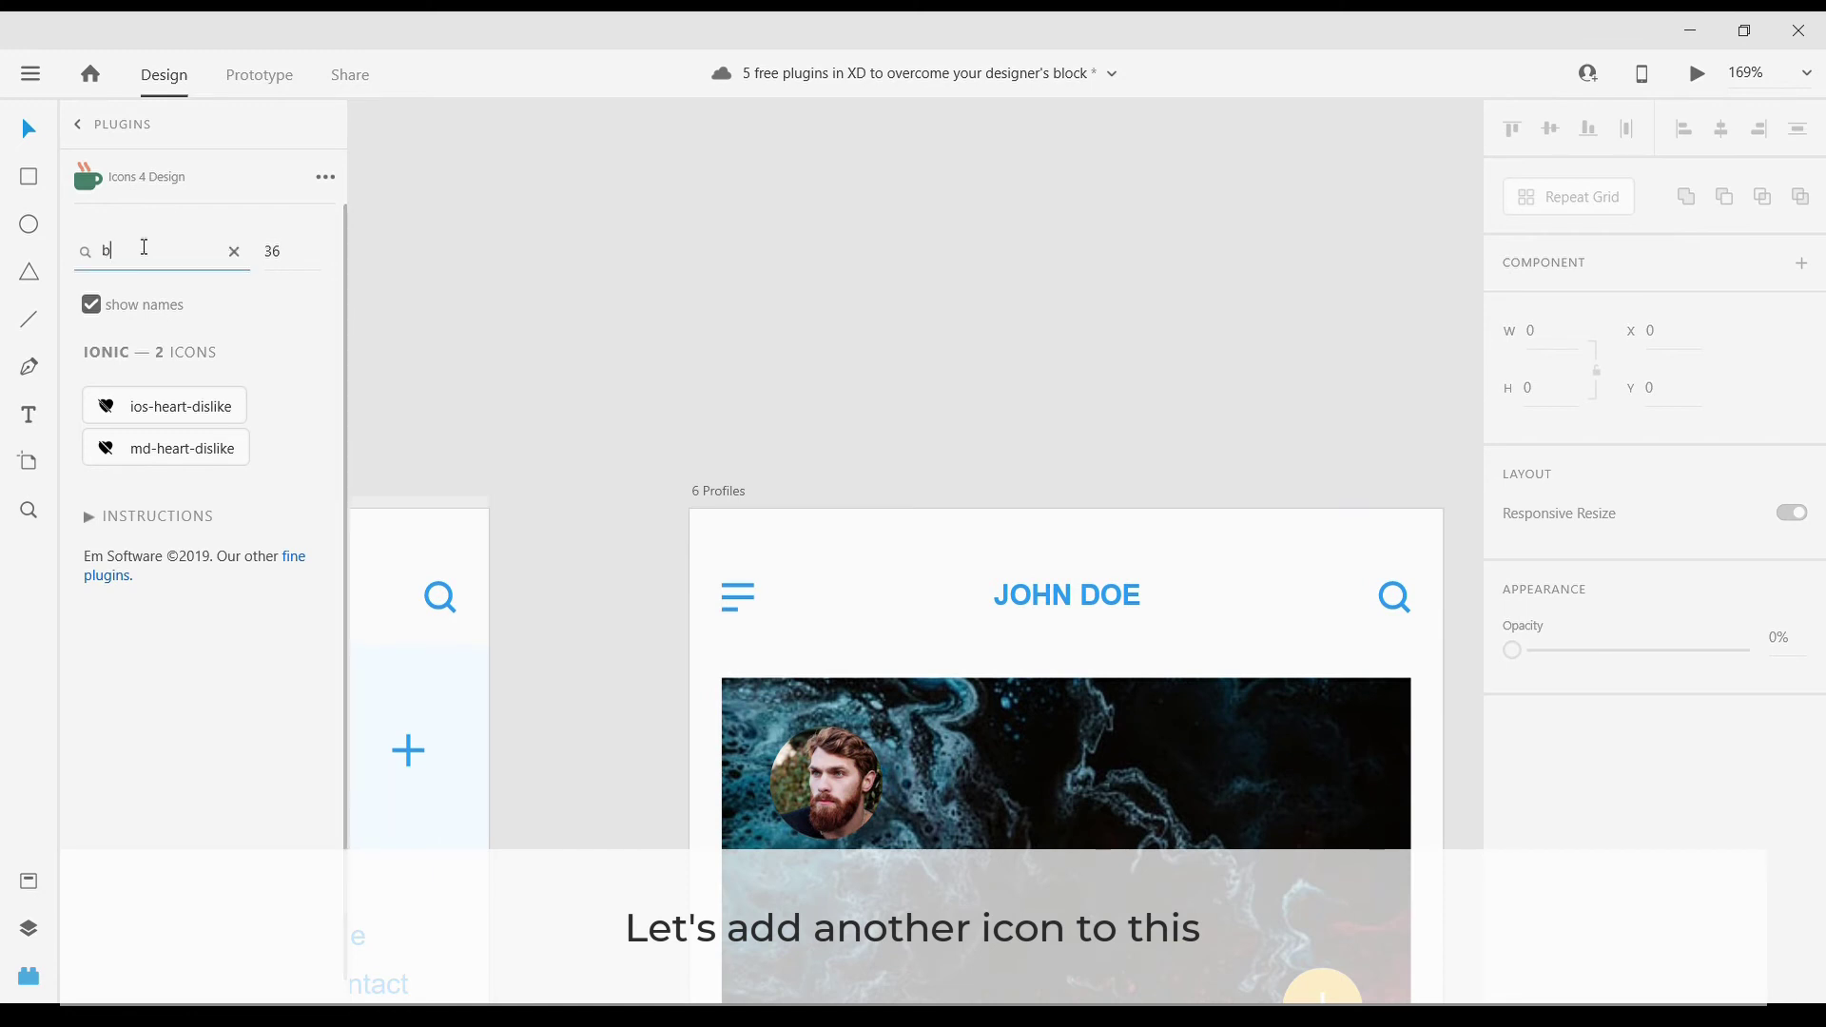
pyautogui.write('back')
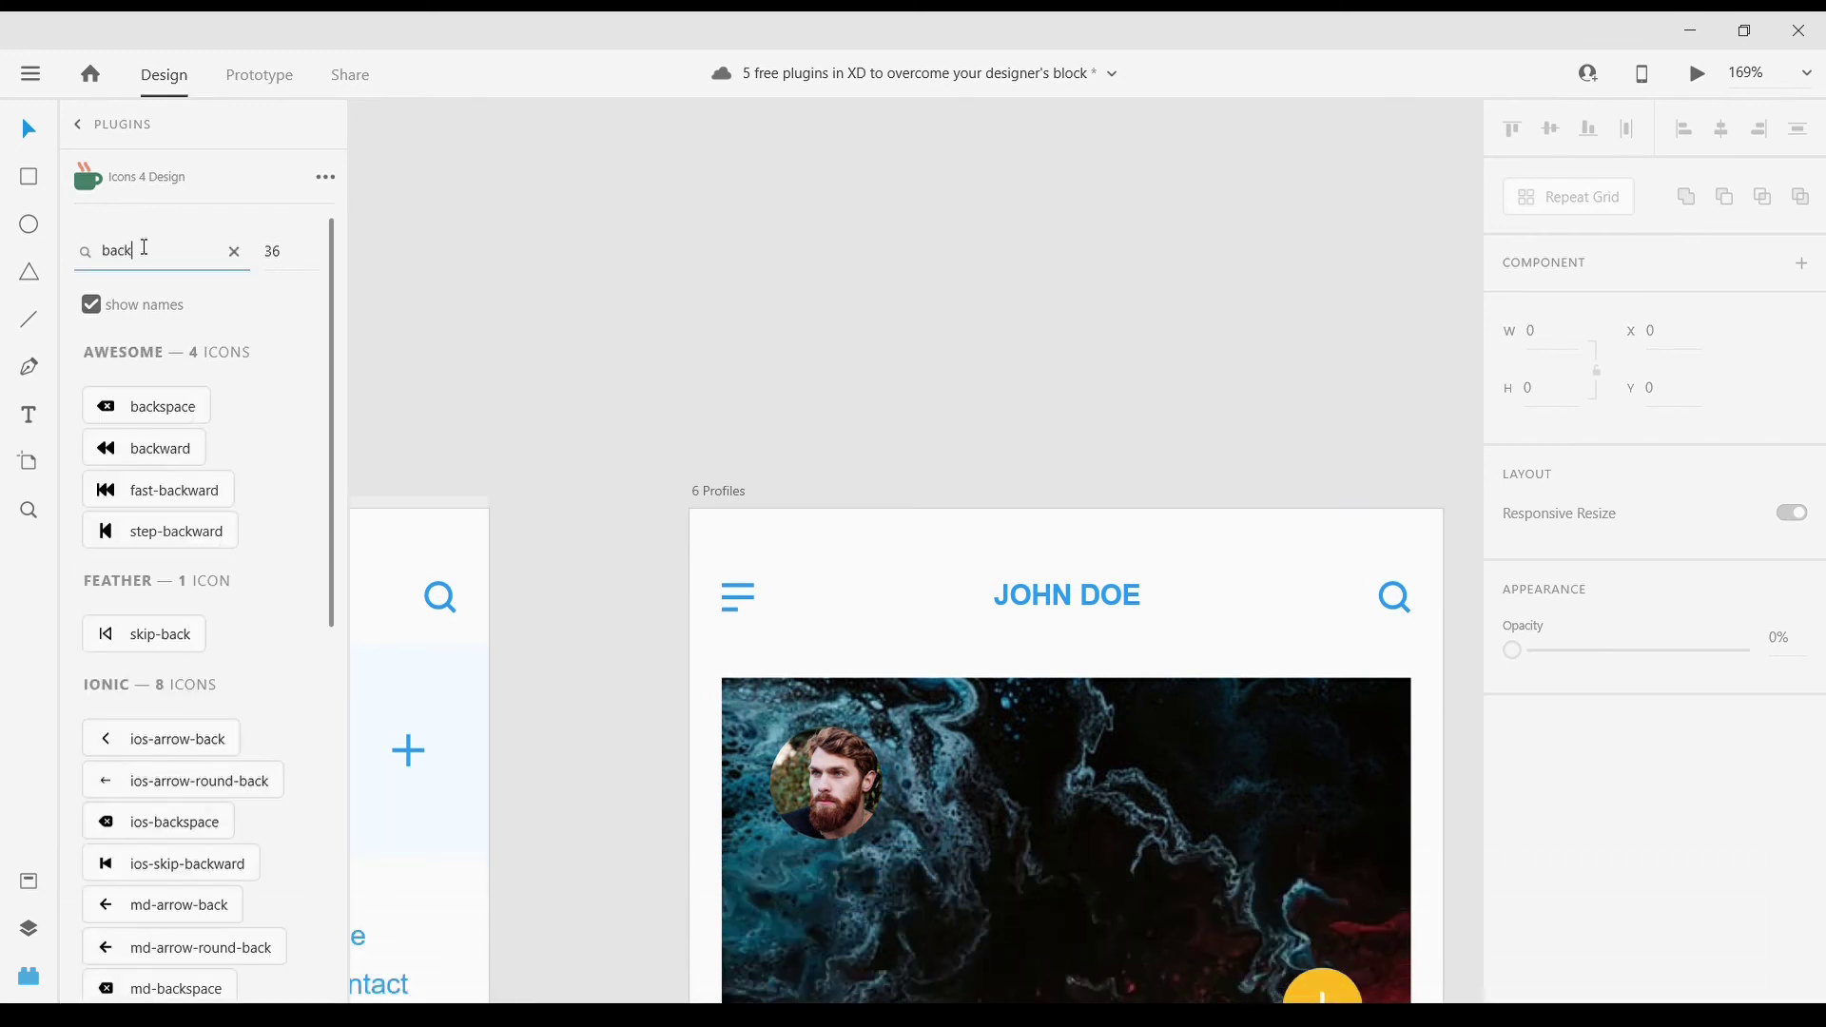
pyautogui.scroll(-2, 179, 447)
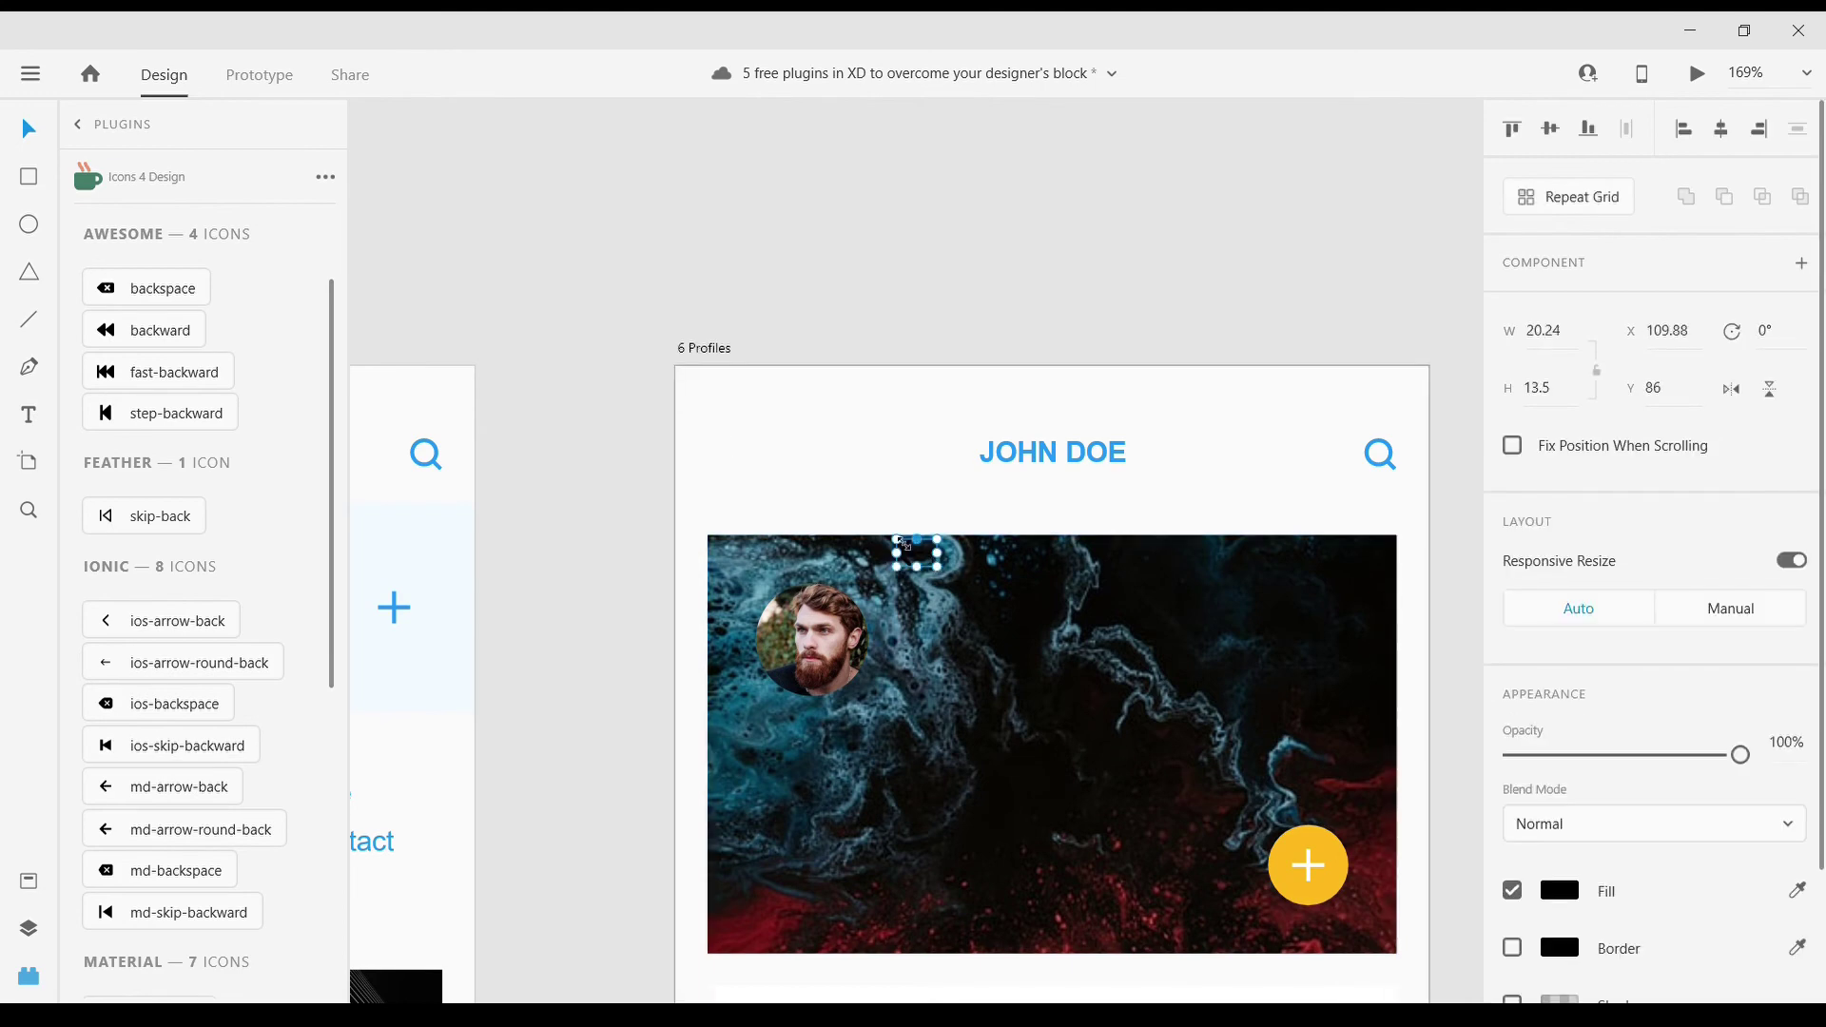
# - Move the back arrow to the left end of the JOHN DOE header
pyautogui.hotkey('ctrl', '3')
pyautogui.scroll(-3, 829, 560)
pyautogui.moveTo(856, 561); pyautogui.dragTo(495, 328)
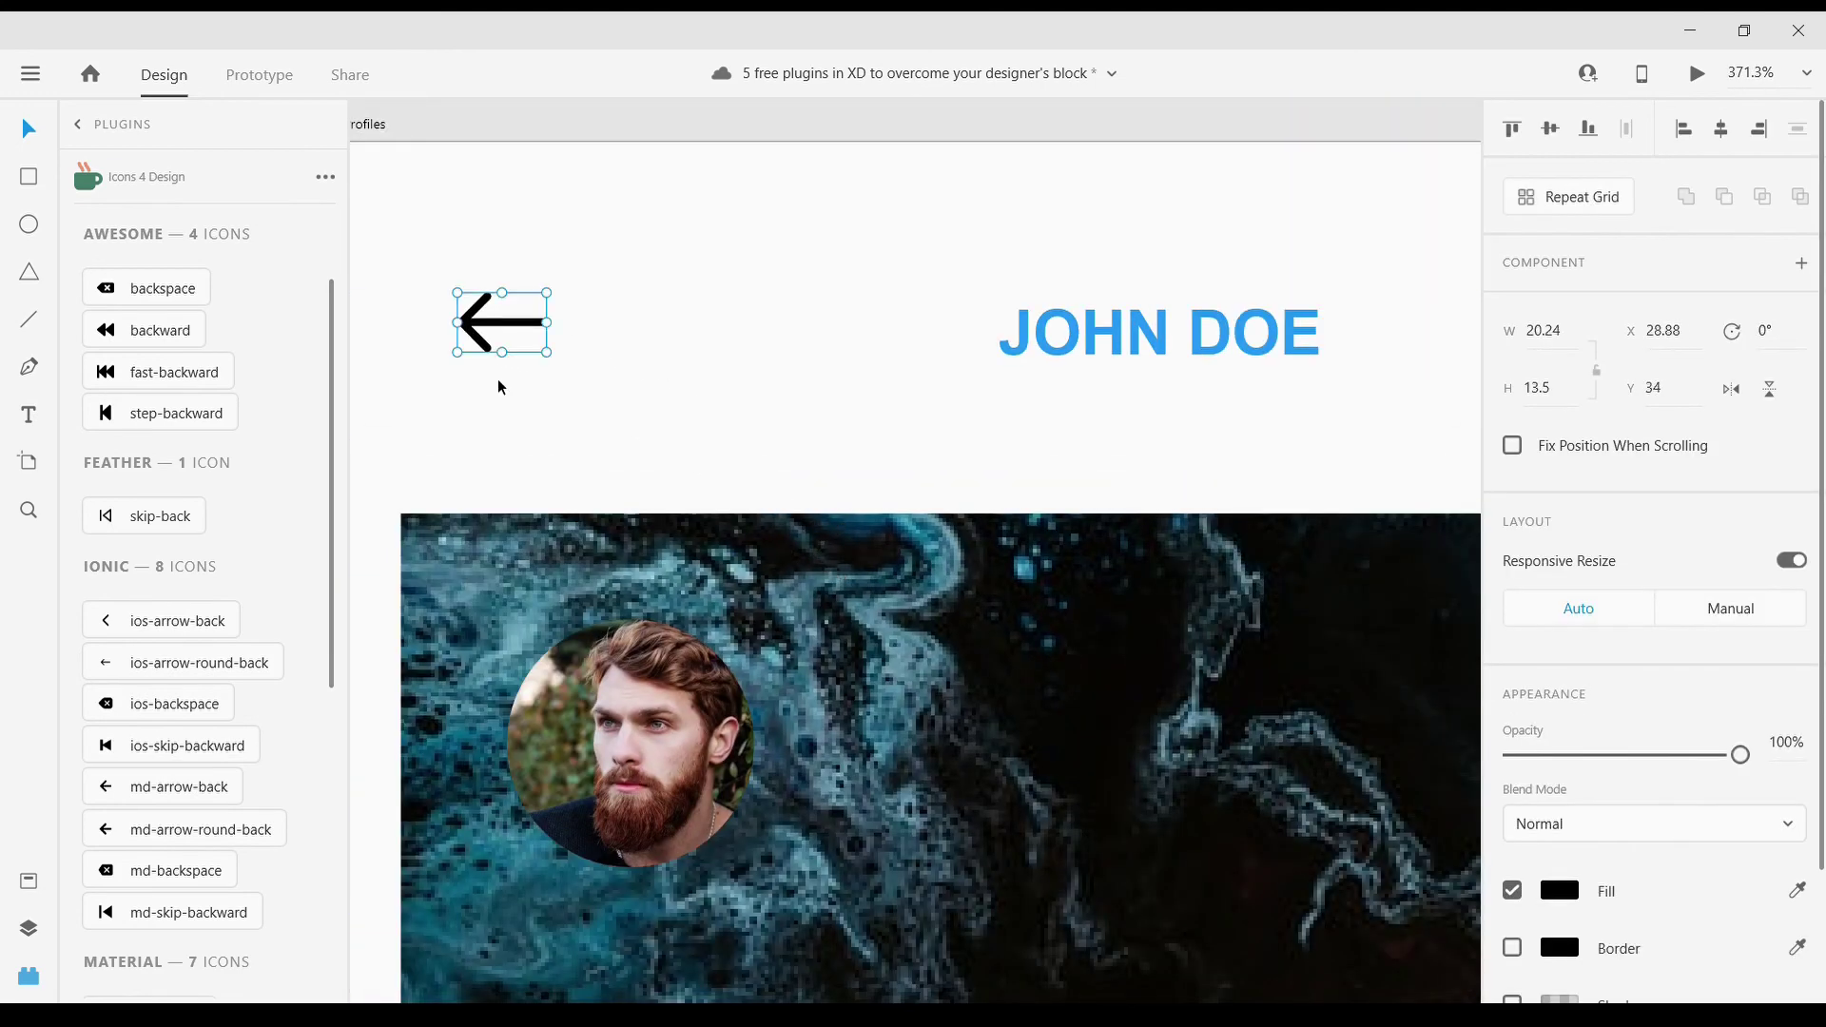
pyautogui.scroll(-3, 962, 575)
pyautogui.moveTo(643, 597); pyautogui.dragTo(621, 610)
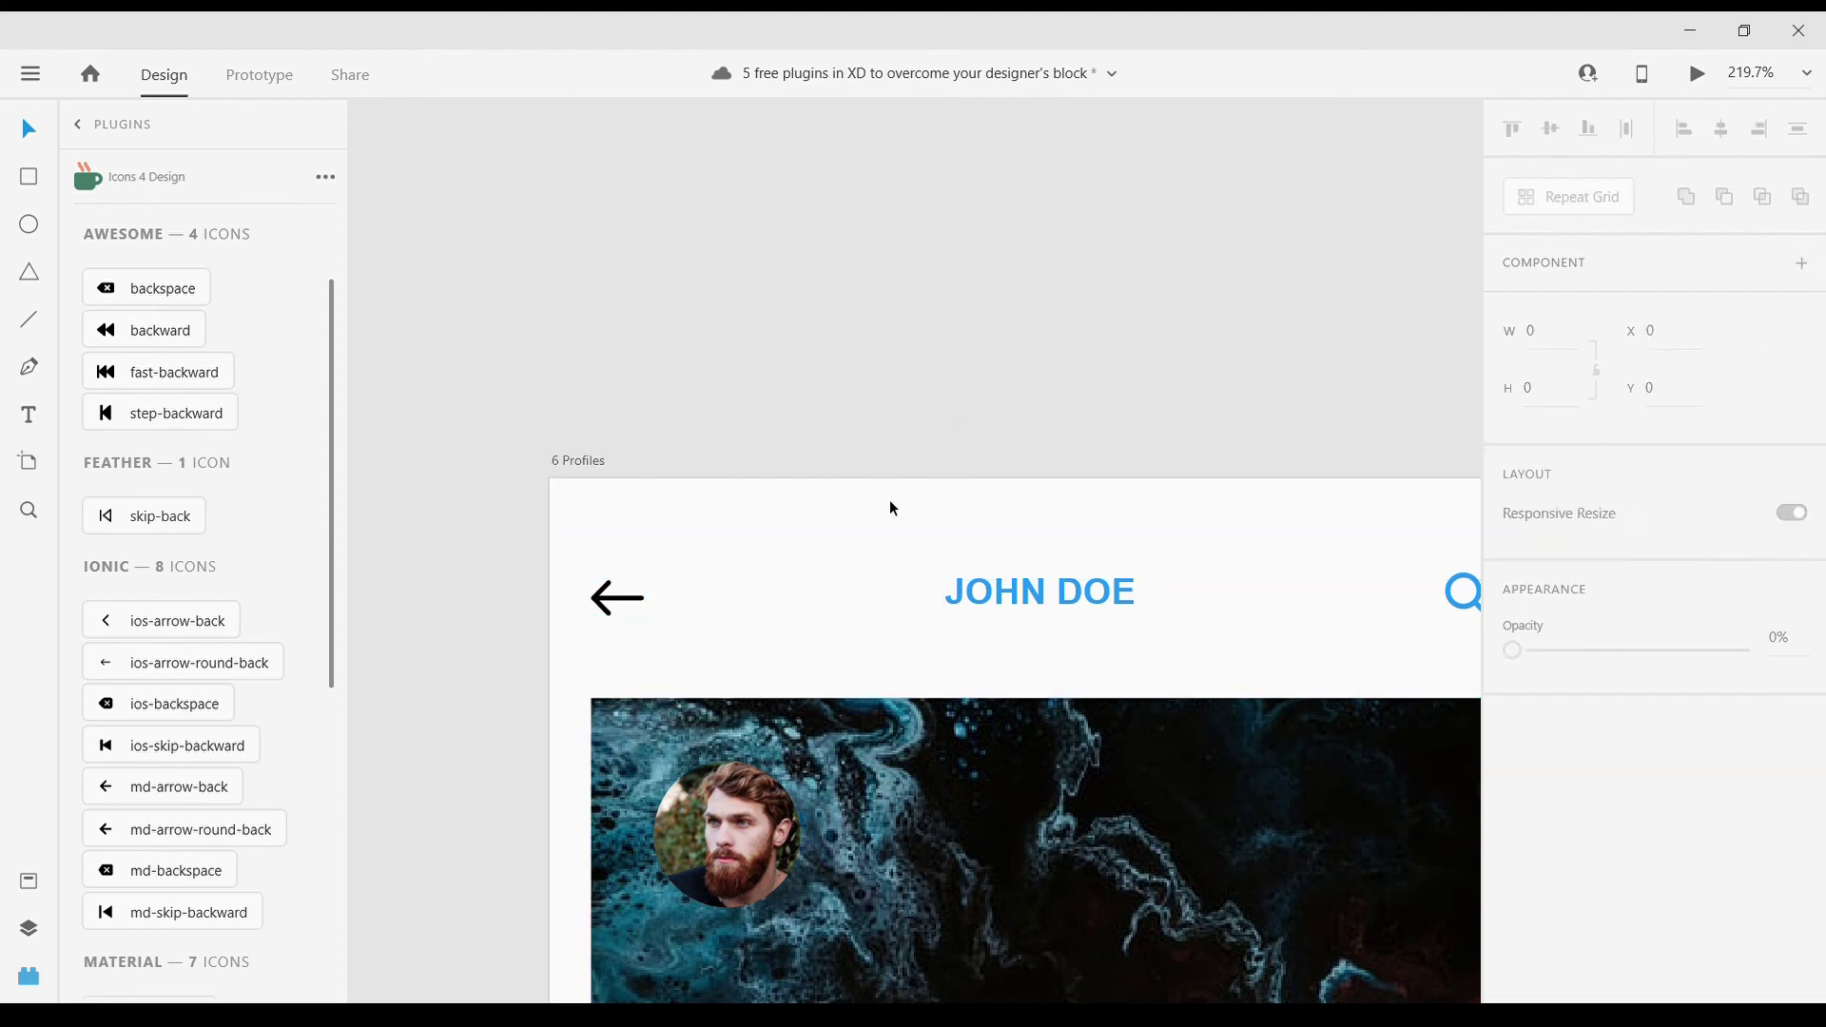
# - Align the back arrow with the title and fill it with JOHN DOE's blue via eyedropper
pyautogui.click(618, 594)
pyautogui.moveTo(619, 597); pyautogui.dragTo(619, 592)
pyautogui.click(1564, 891)
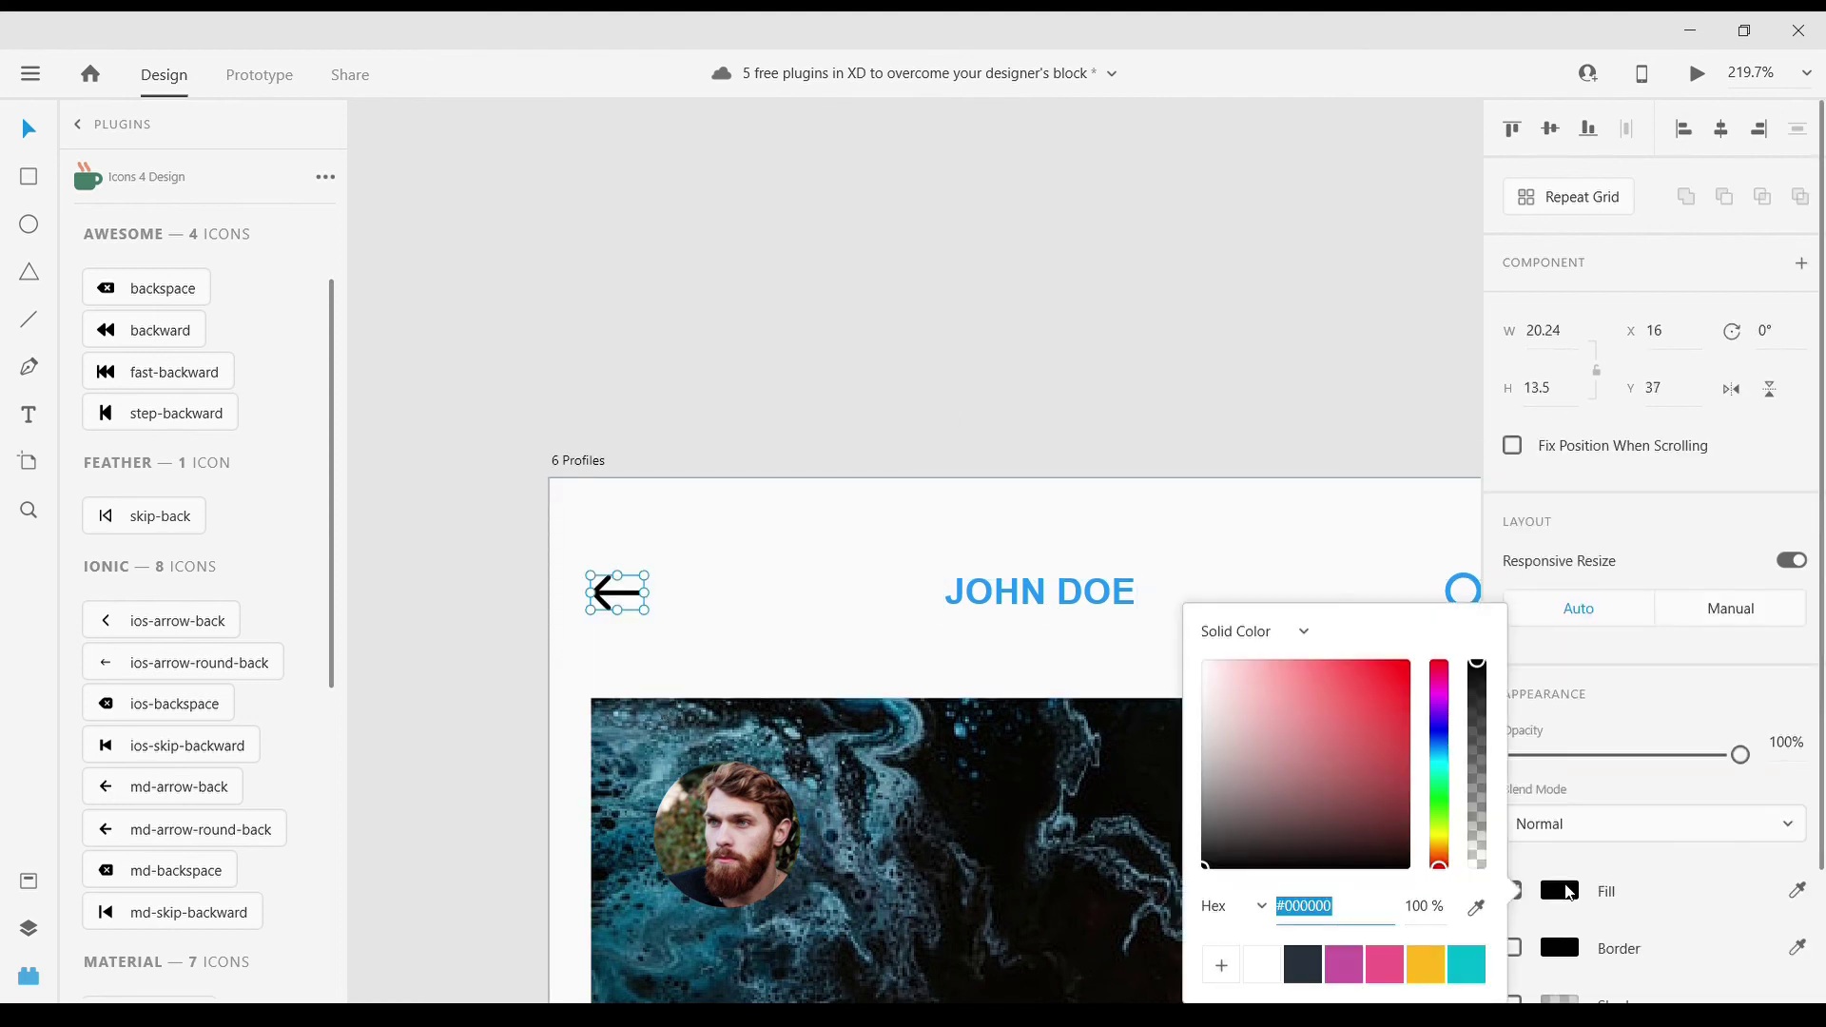
pyautogui.click(1476, 908)
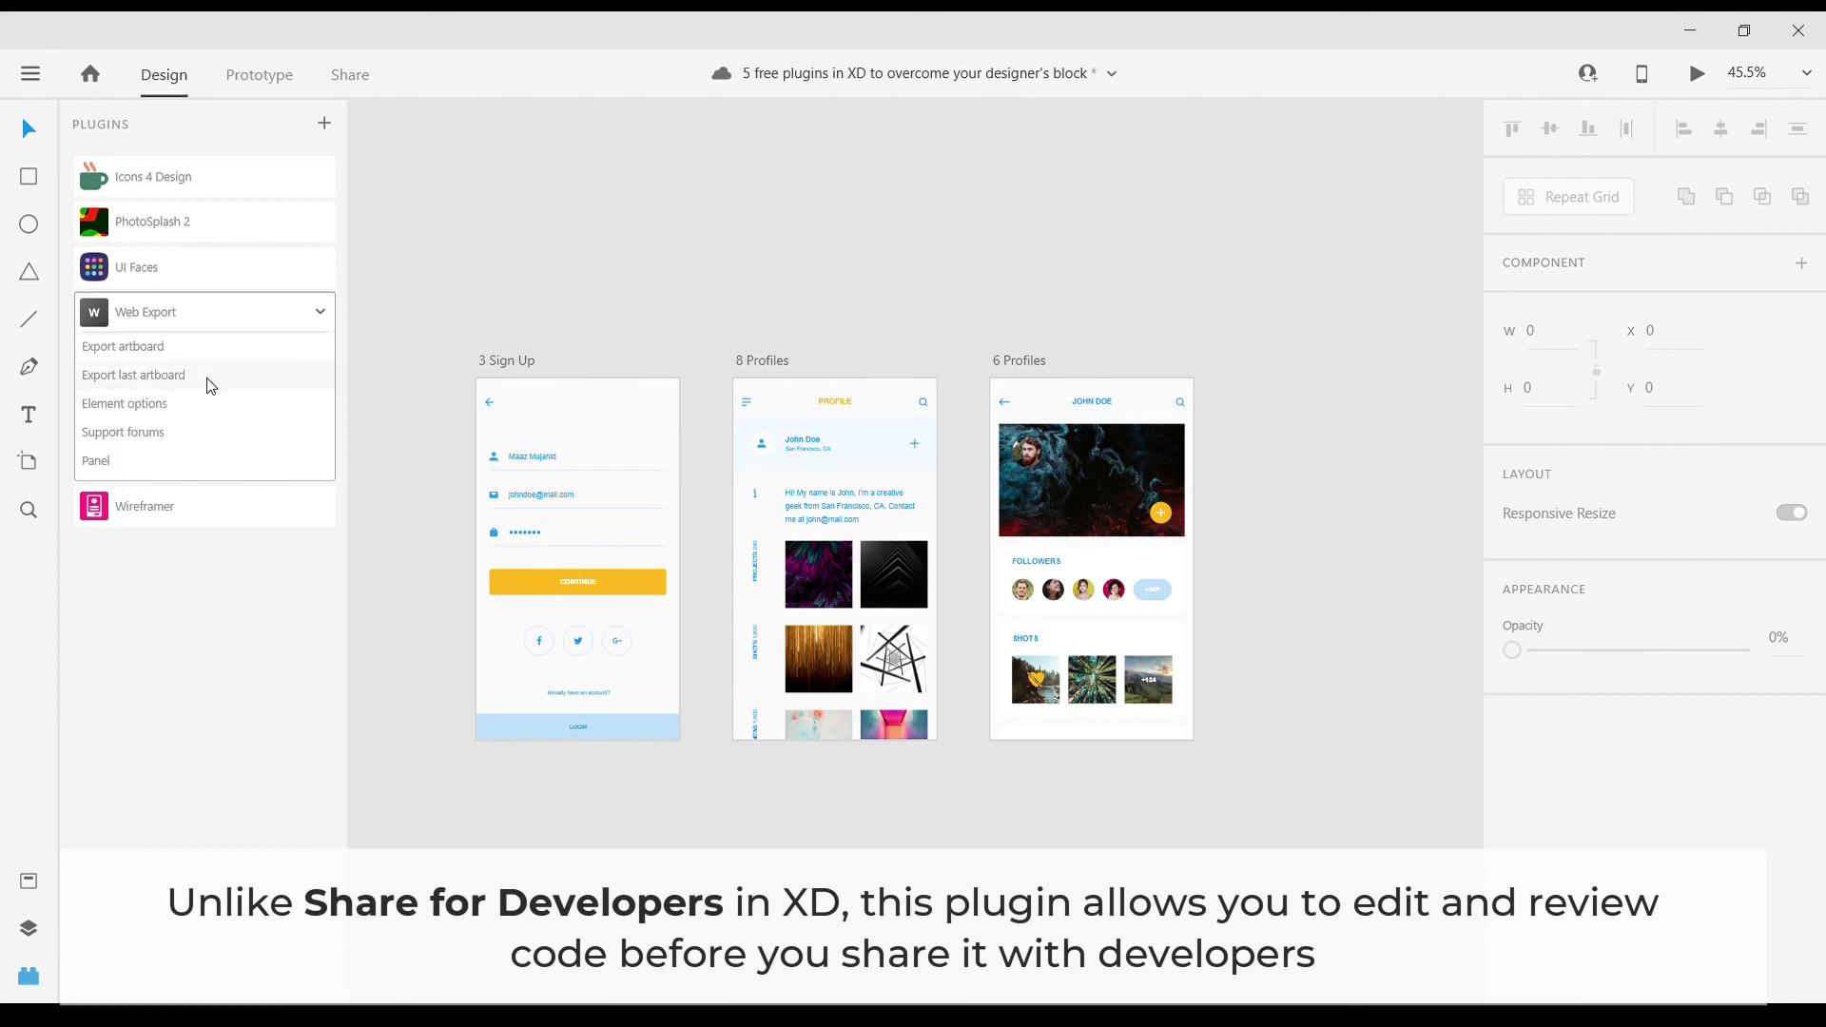
# - Open the Web Export panel and select the 6 Profiles header image to view its CSS
pyautogui.click(100, 462)
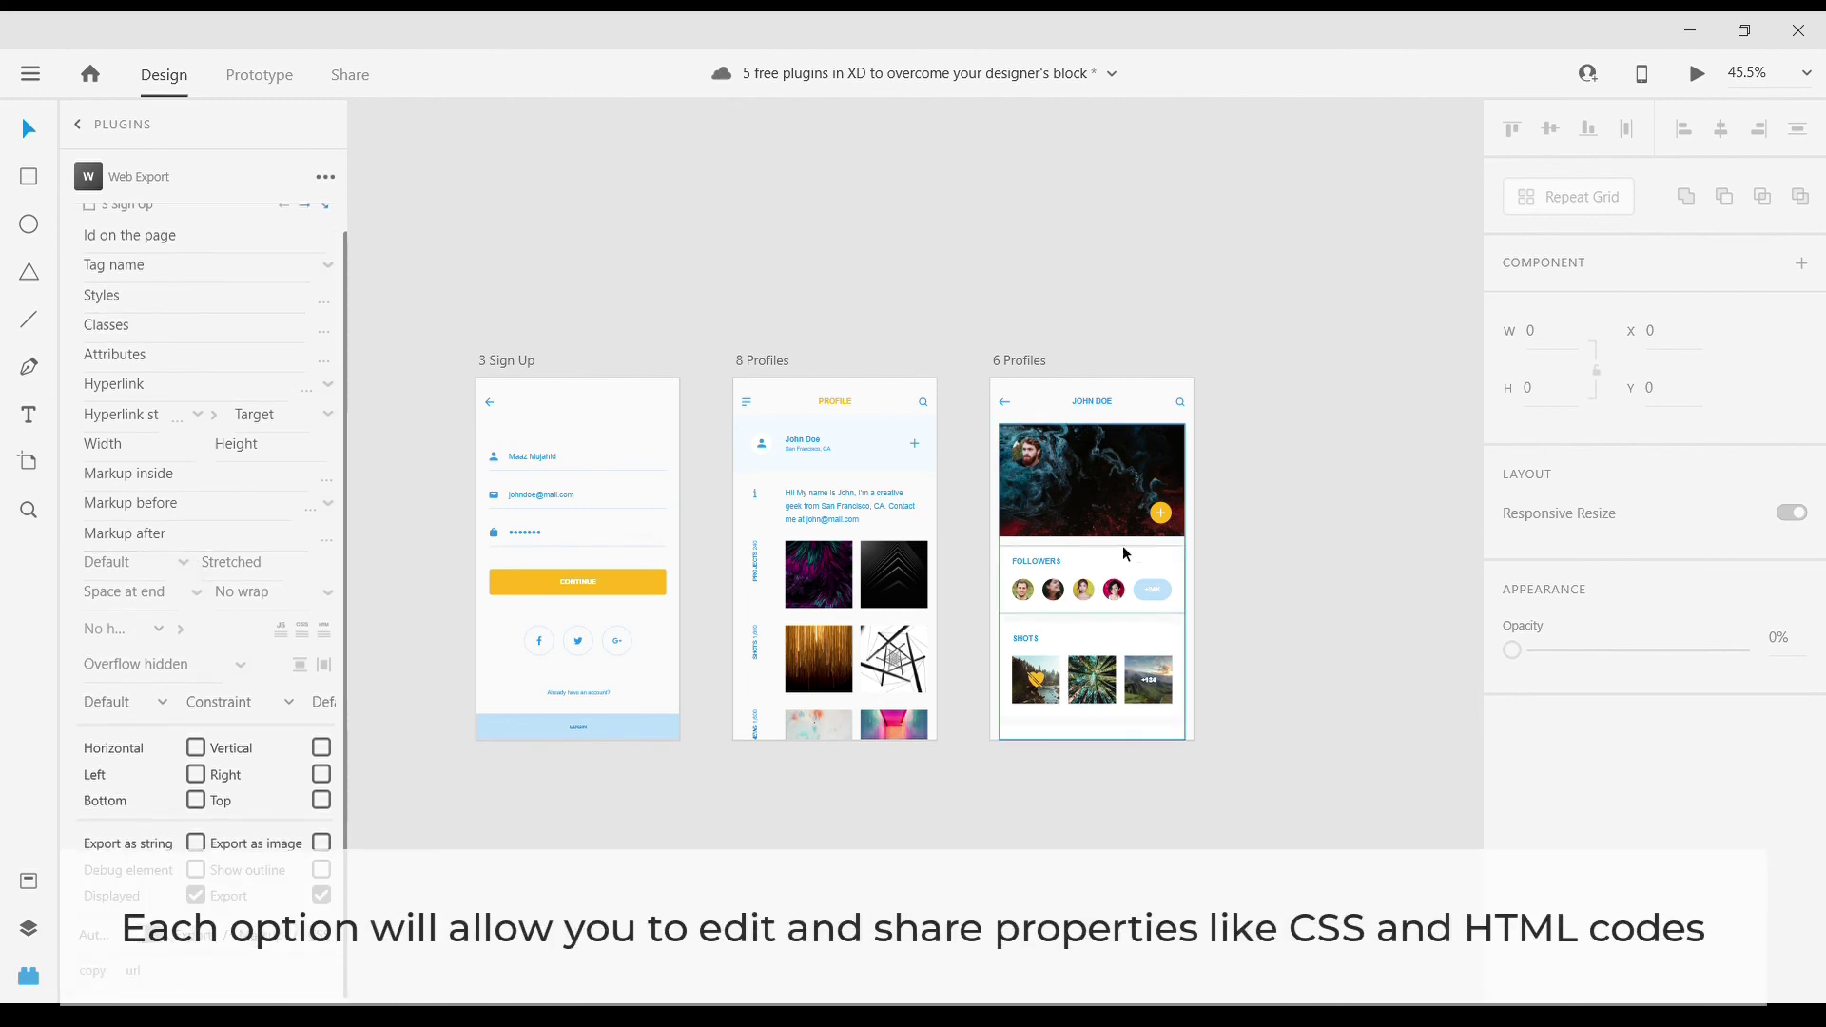
pyautogui.click(1123, 485)
pyautogui.click(1122, 485)
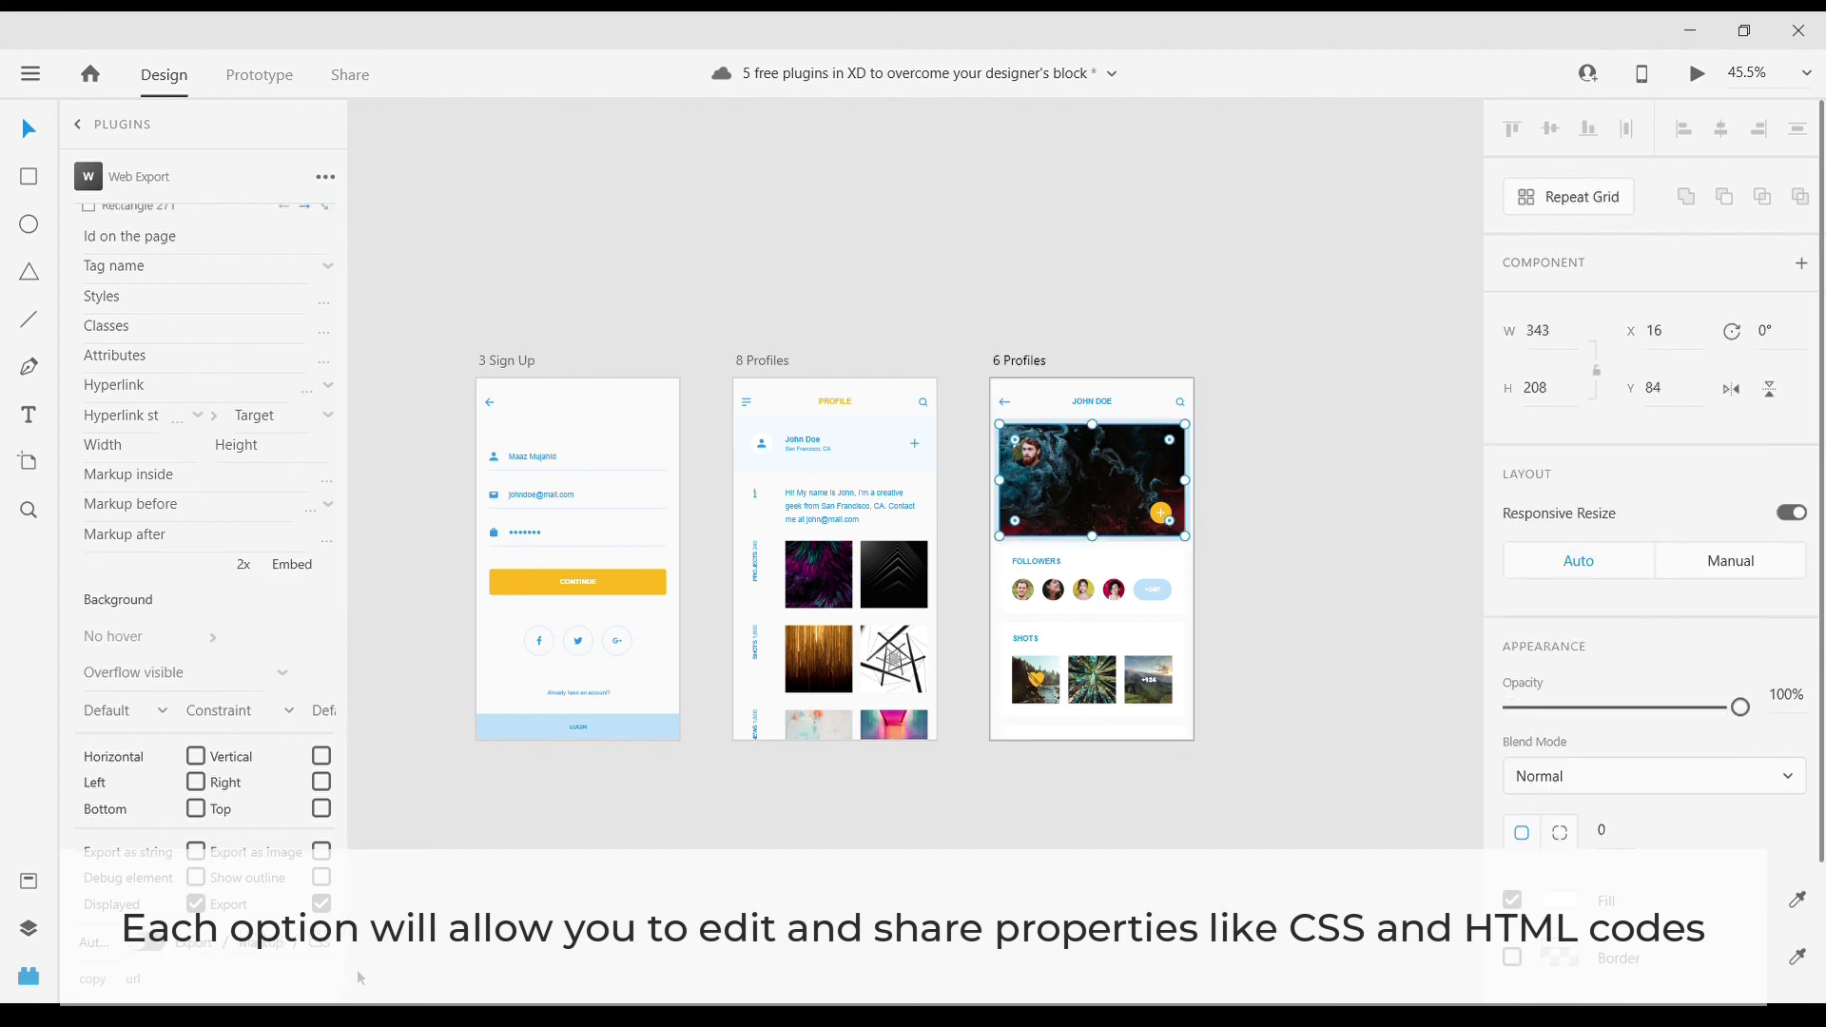
# - Select the 6 Profiles header bar, then the Profile content group, and scroll its generated CSS
pyautogui.click(221, 548)
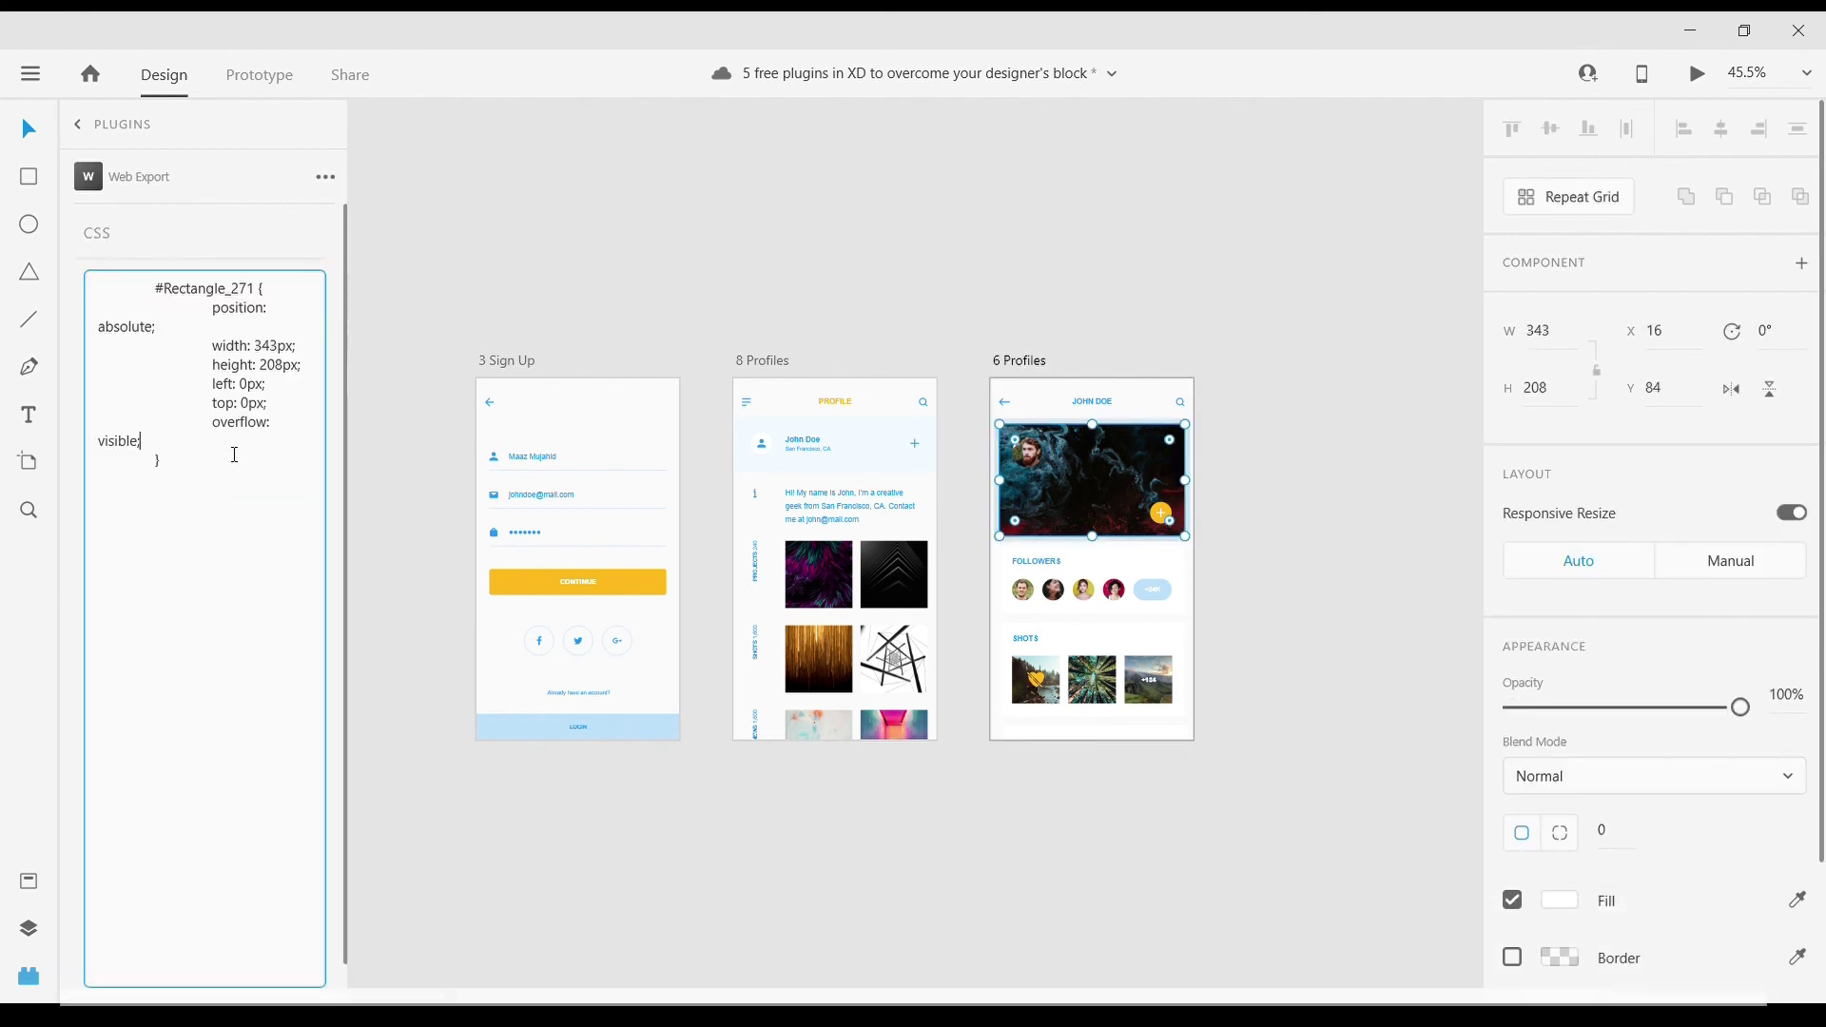
pyautogui.click(1019, 387)
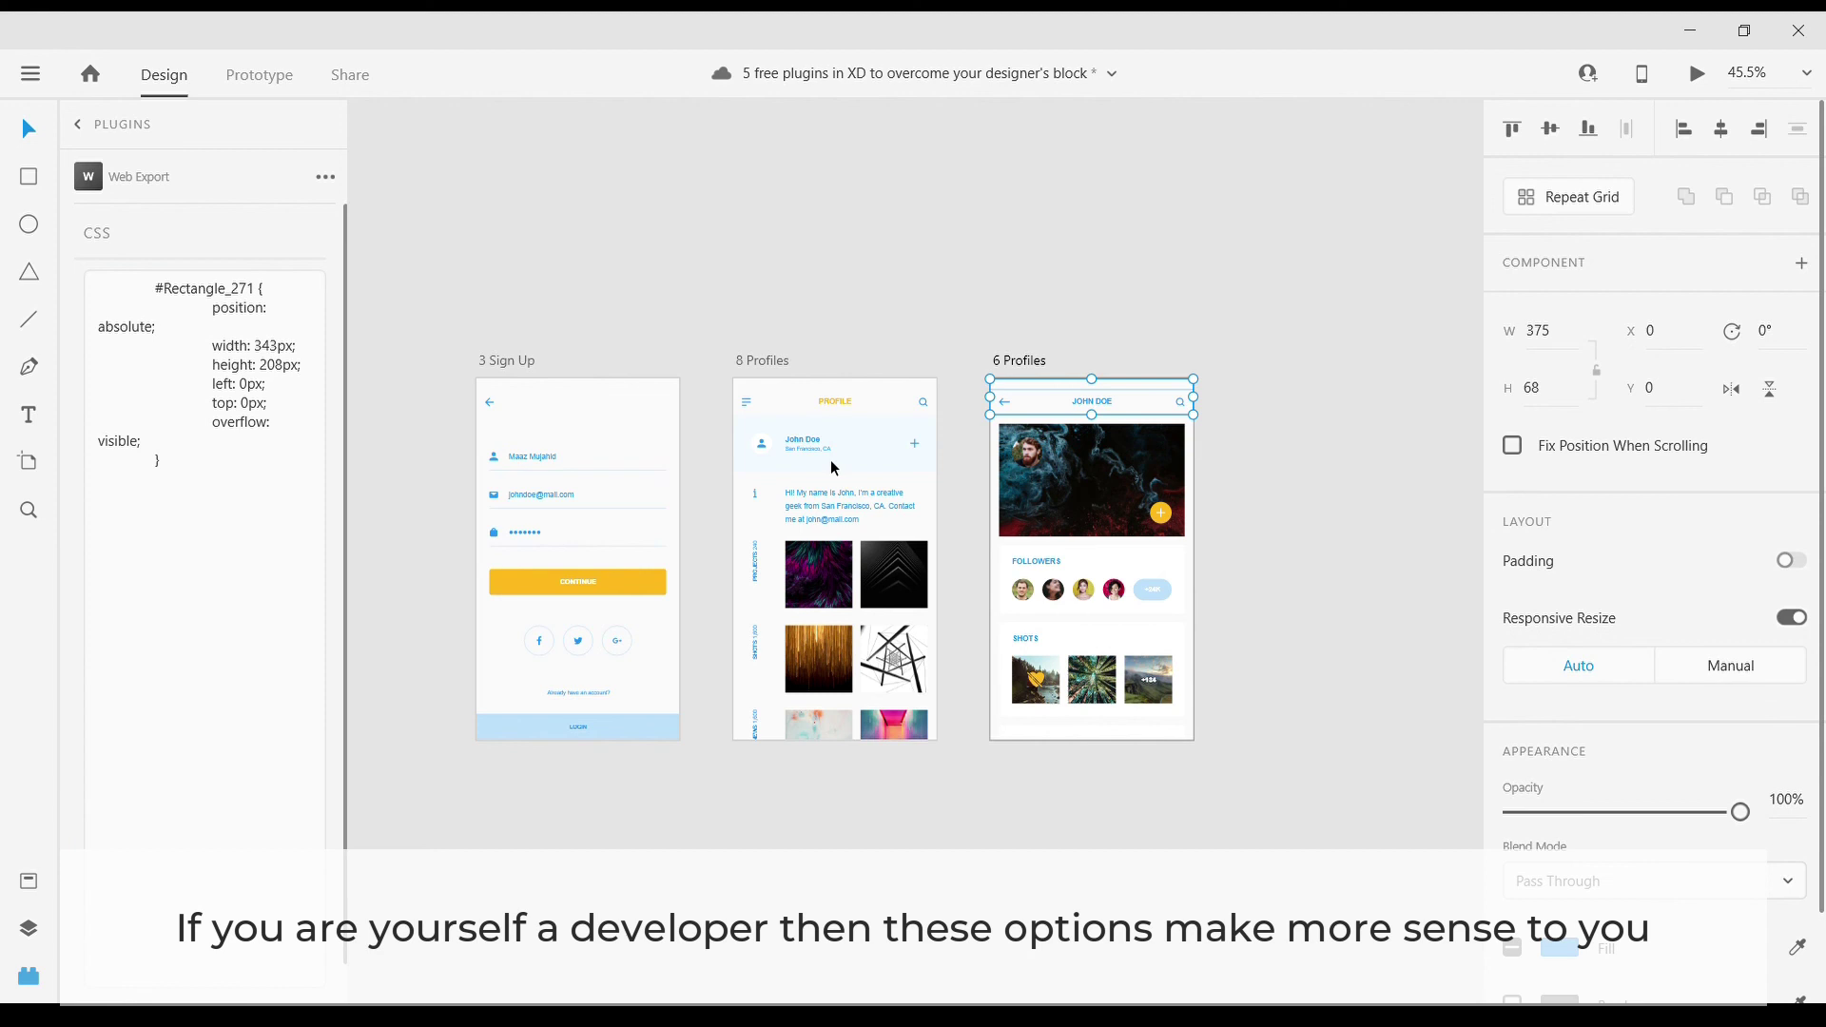
pyautogui.click(1020, 597)
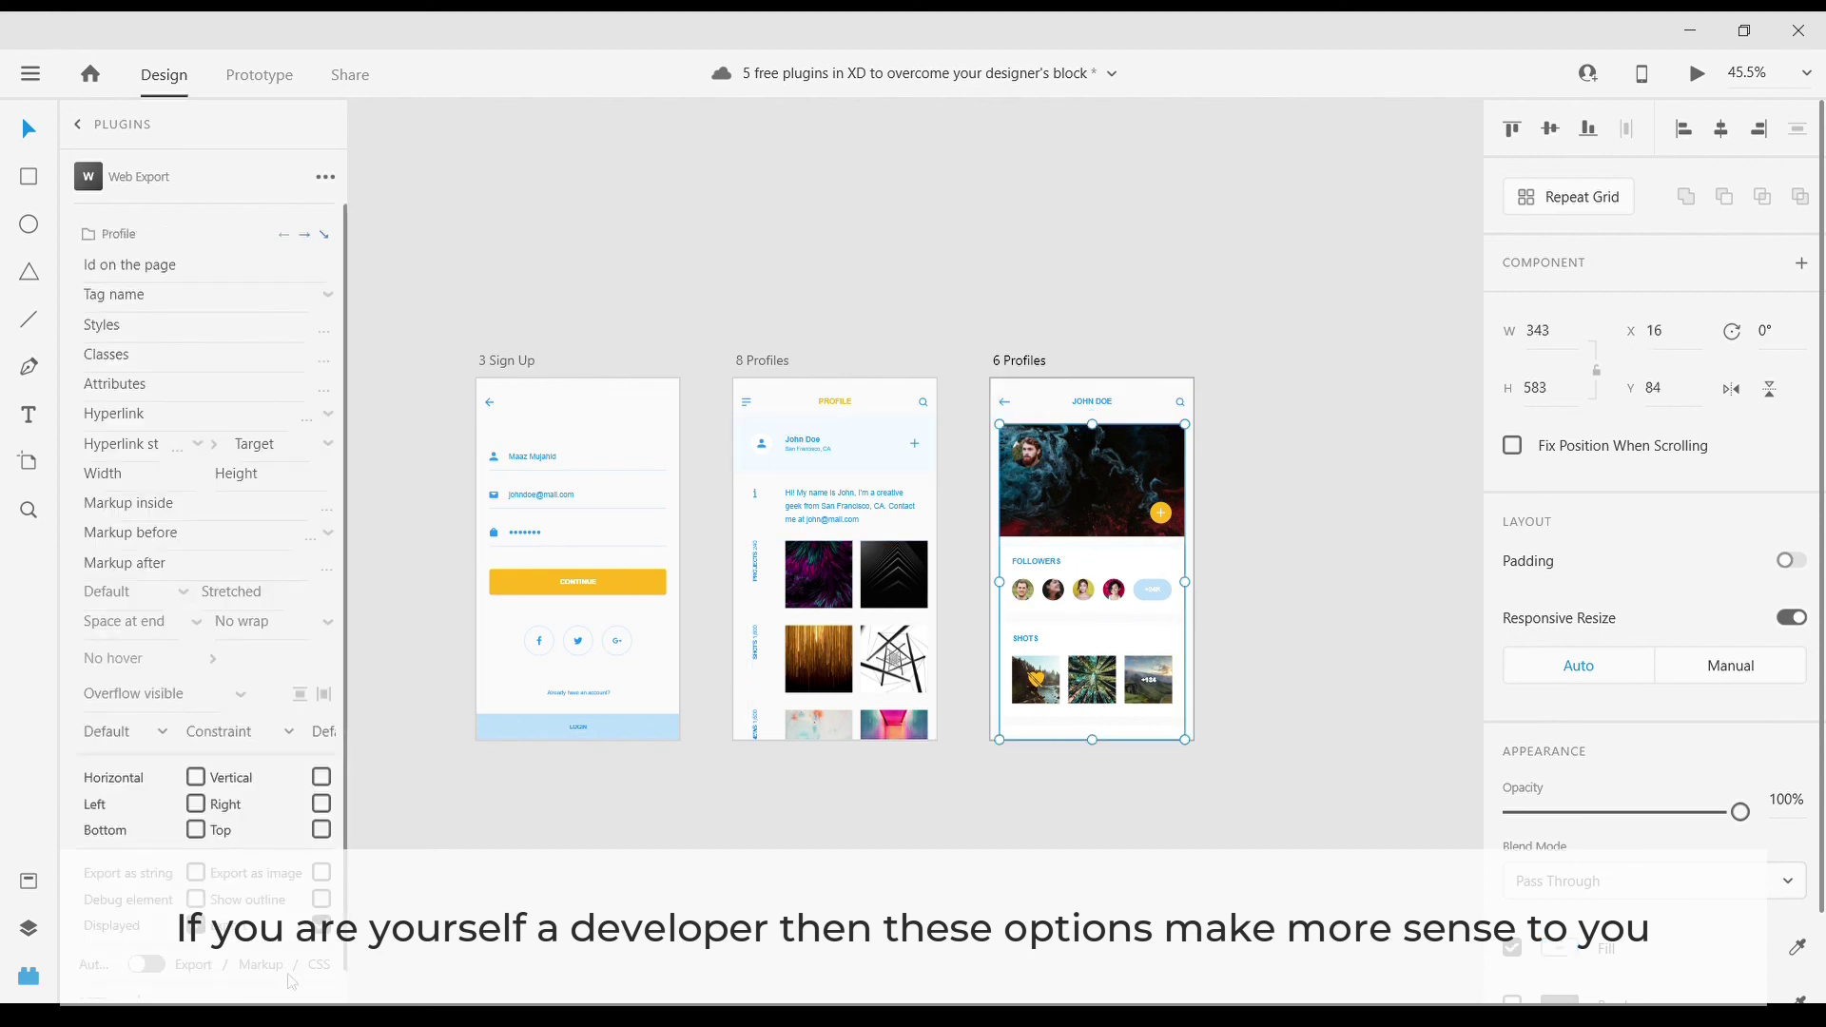
pyautogui.click(320, 965)
pyautogui.scroll(-5, 177, 491)
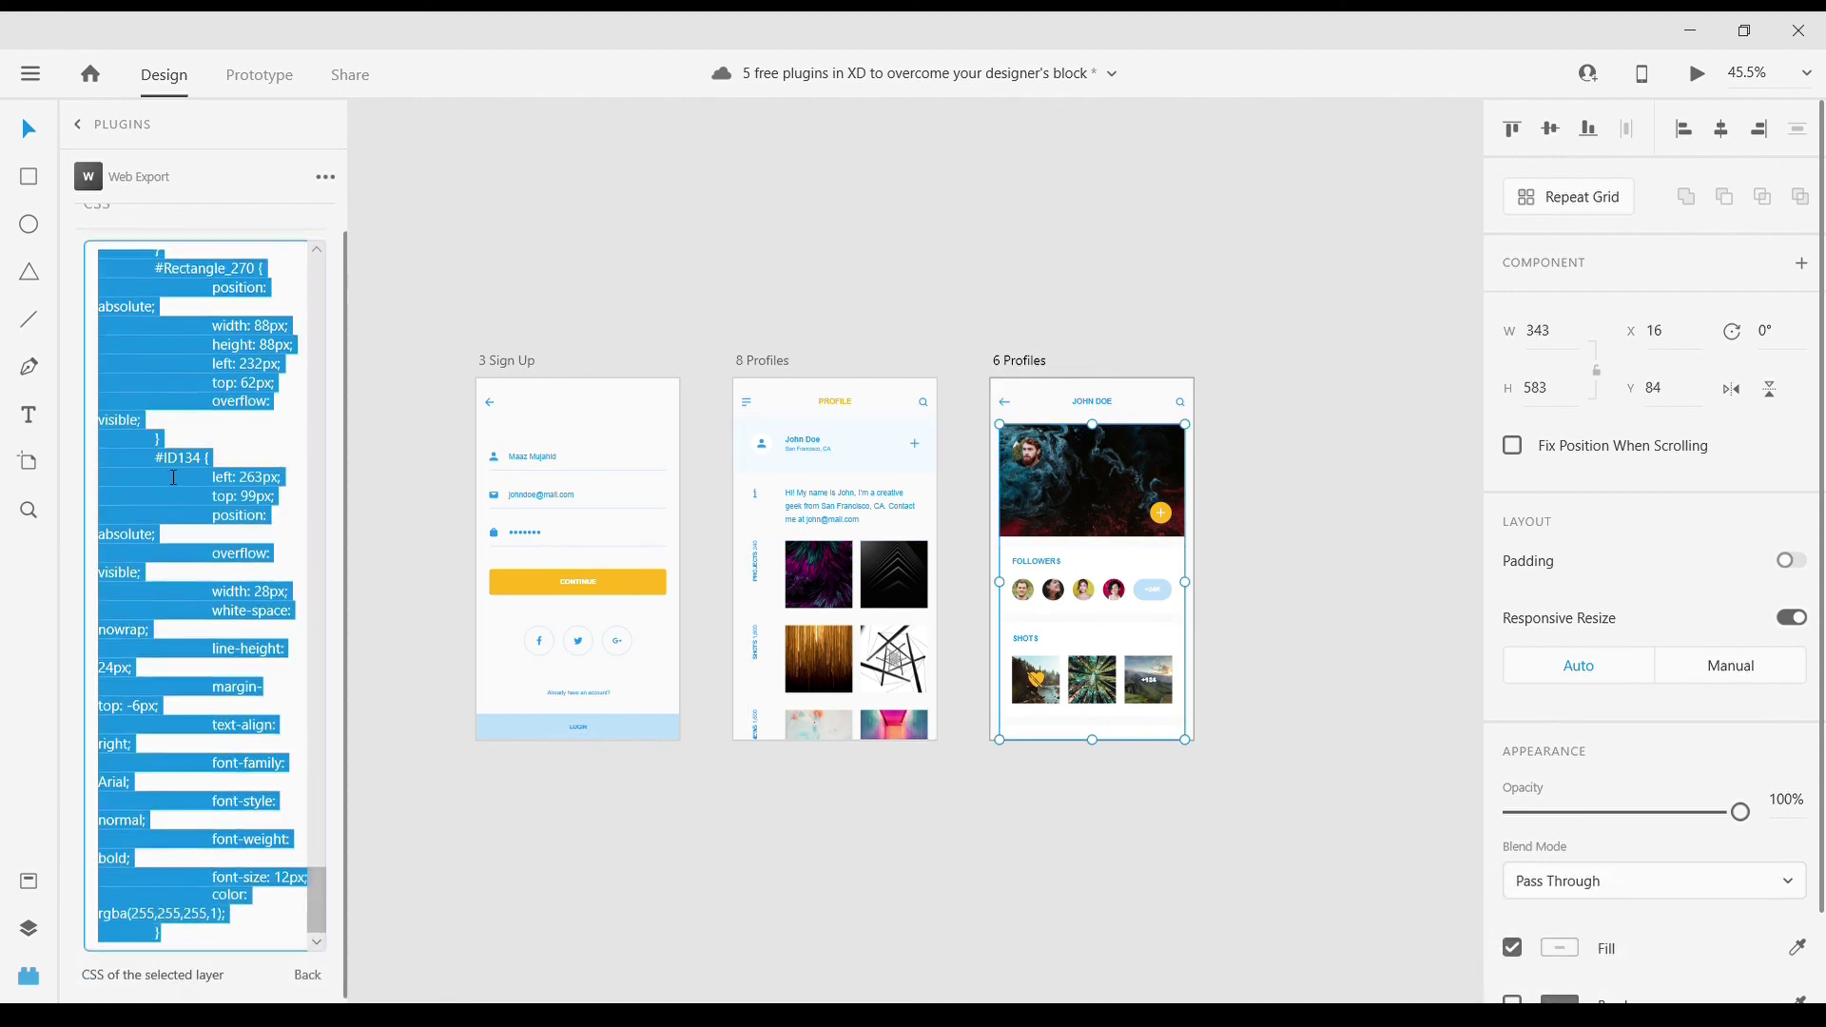
pyautogui.scroll(-3, 177, 492)
pyautogui.scroll(3, 178, 491)
pyautogui.scroll(3, 177, 492)
pyautogui.scroll(3, 178, 492)
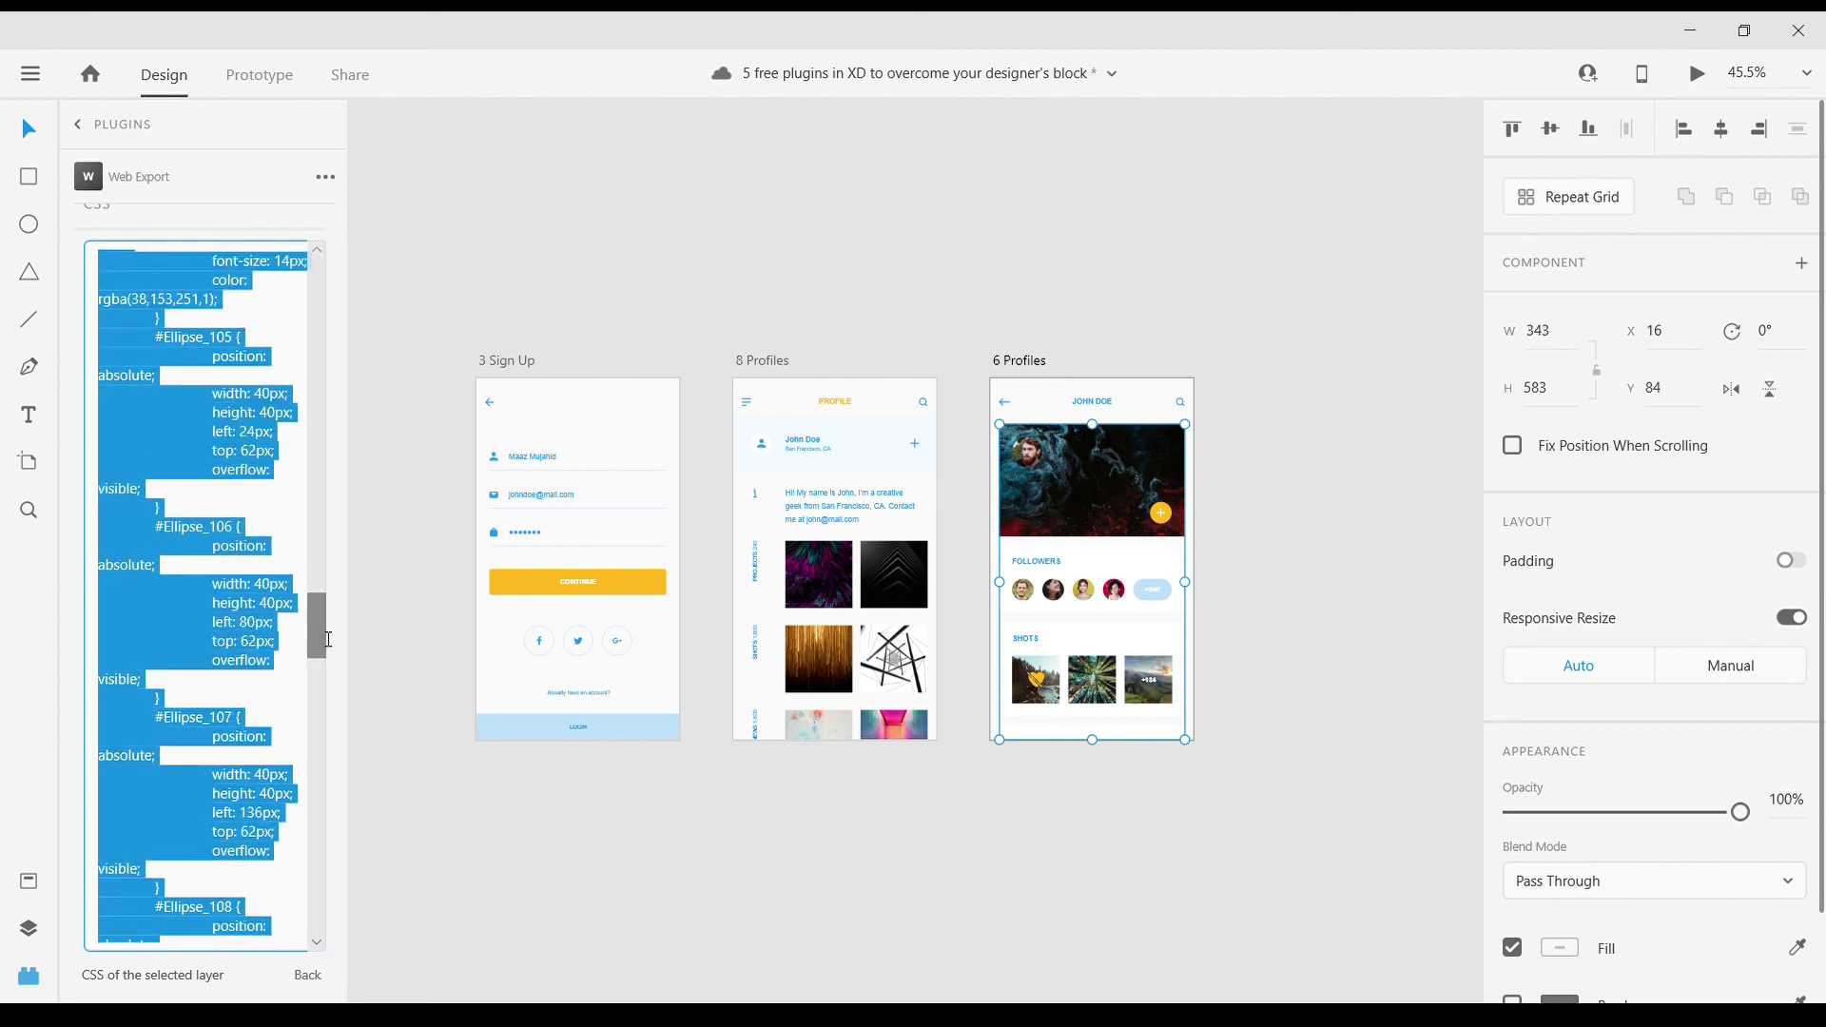
# - Deselect everything and return Web Export to the 3 Sign Up element settings
pyautogui.moveTo(324, 638); pyautogui.dragTo(309, 271)
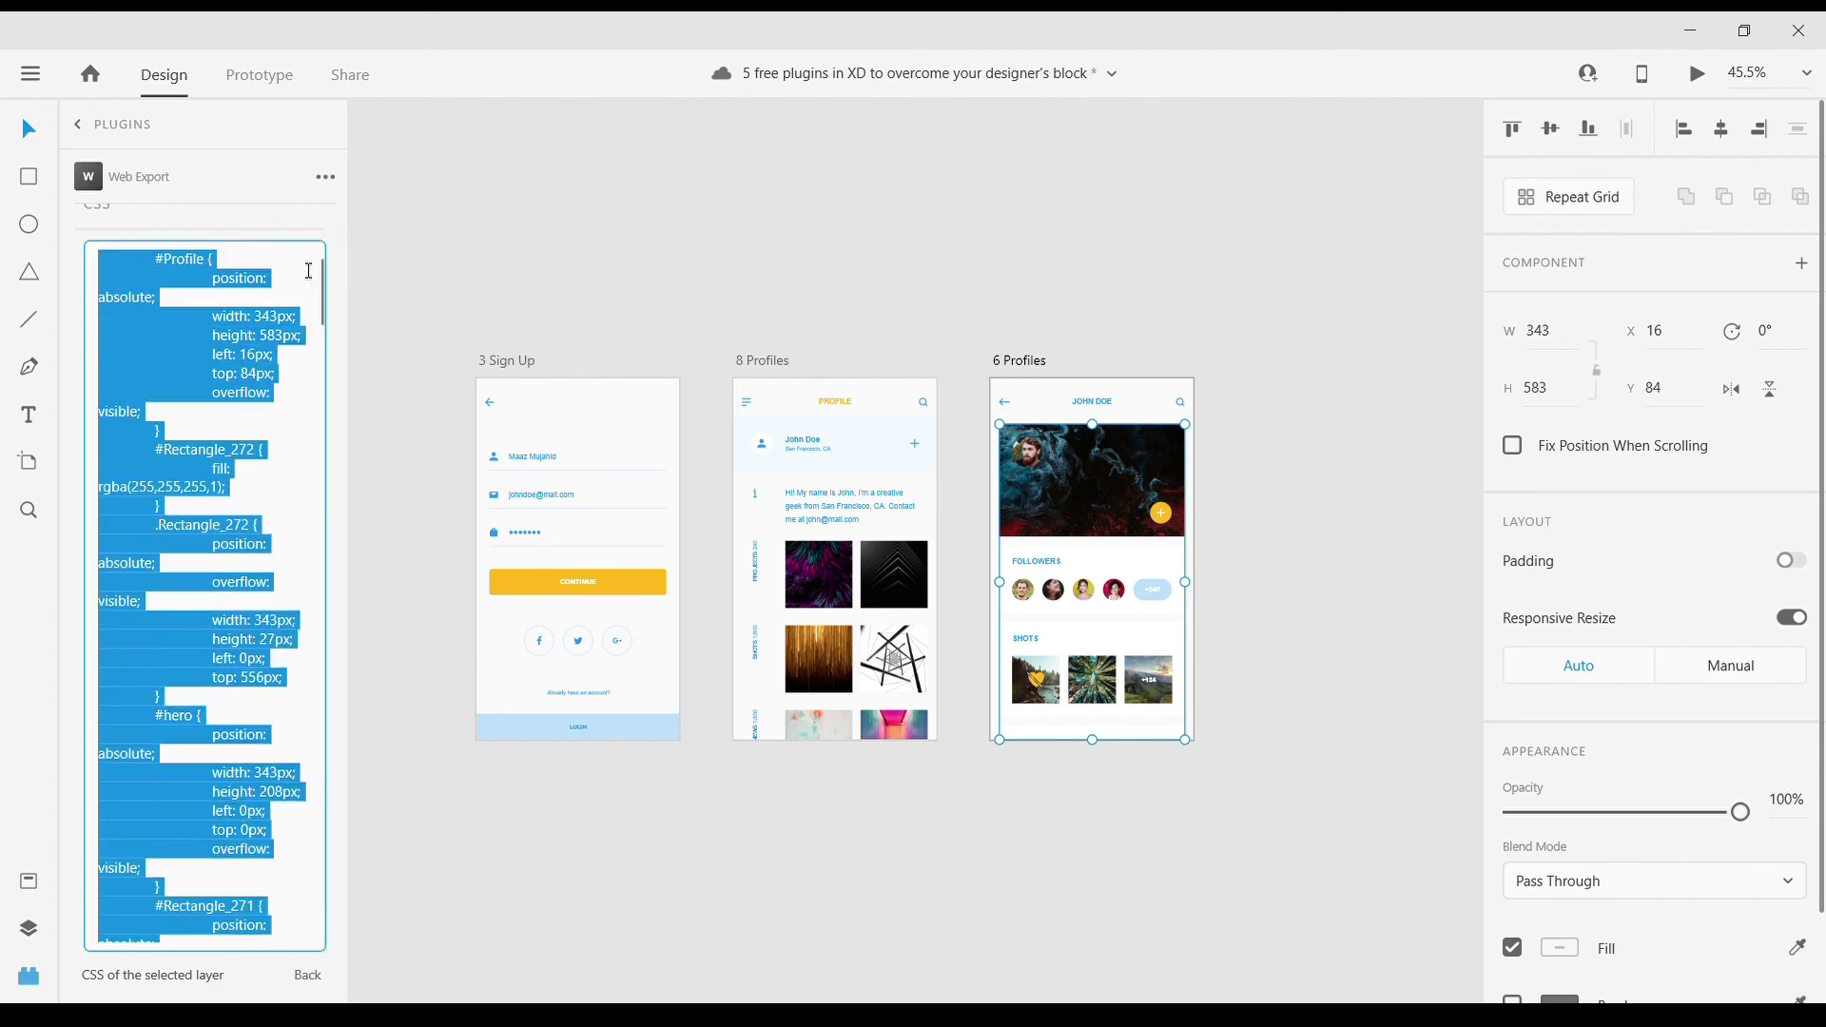
pyautogui.click(713, 291)
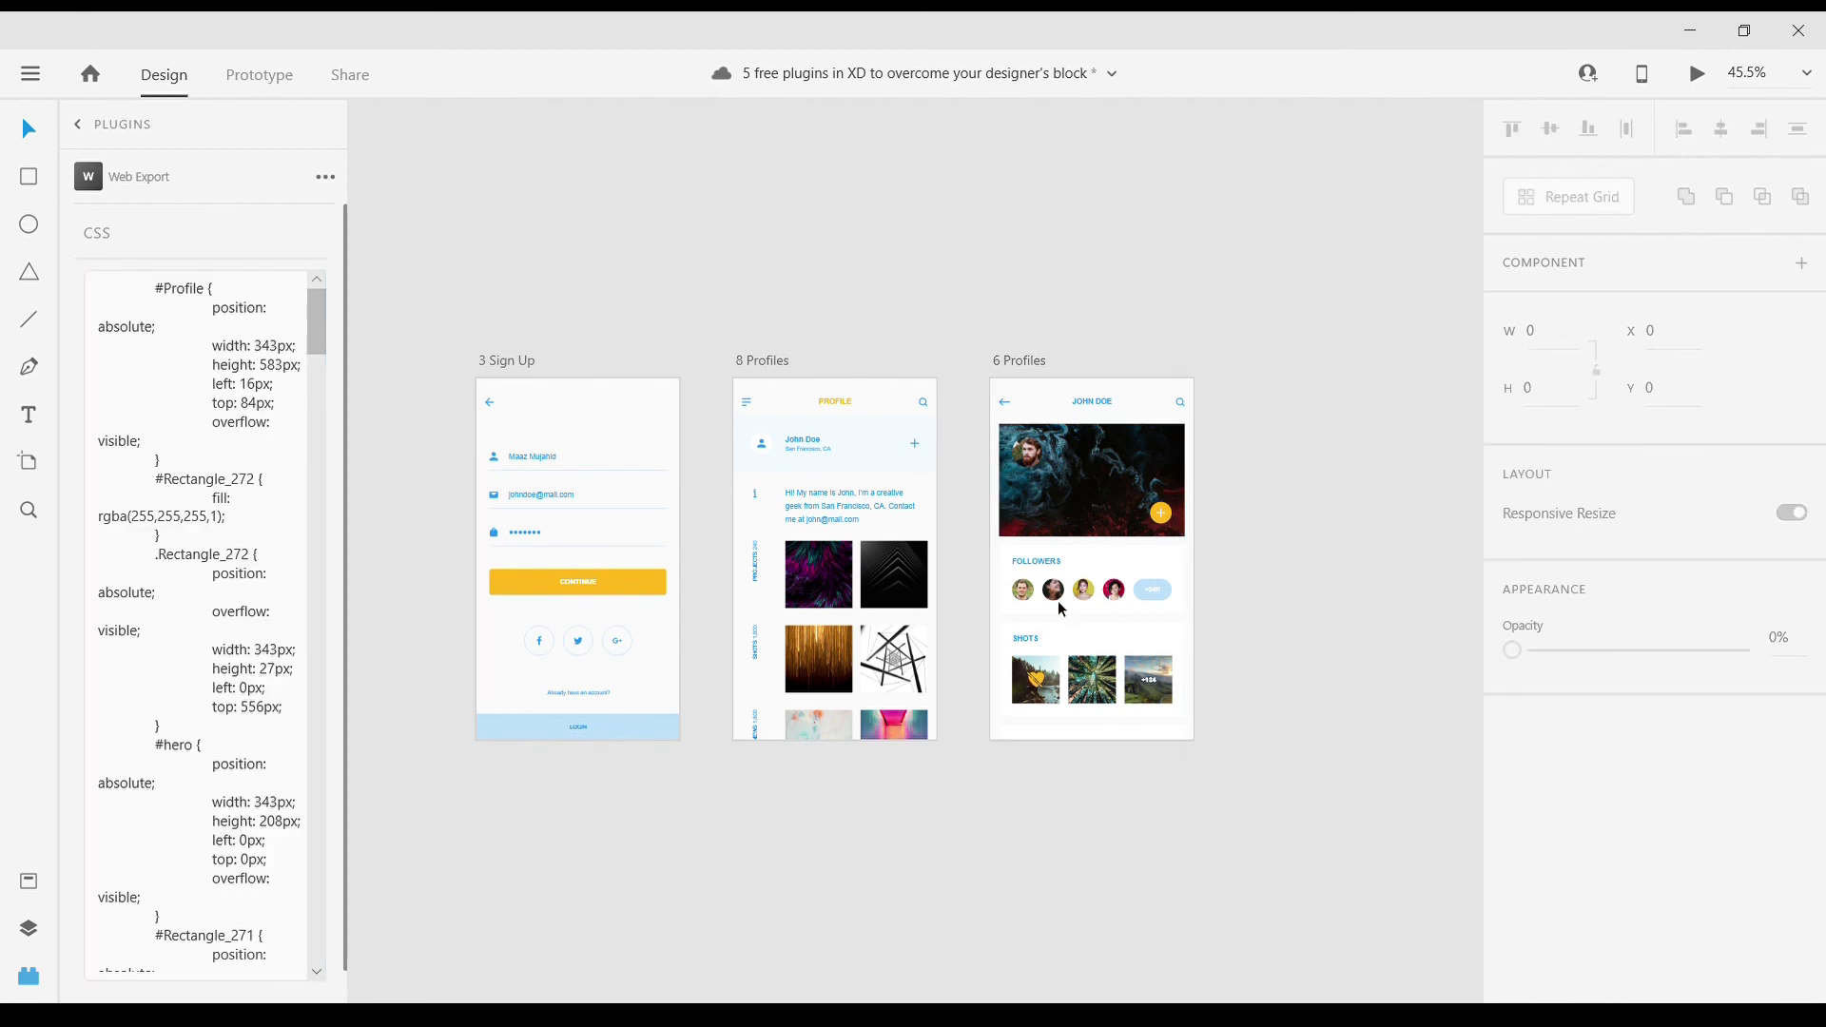
pyautogui.click(245, 157)
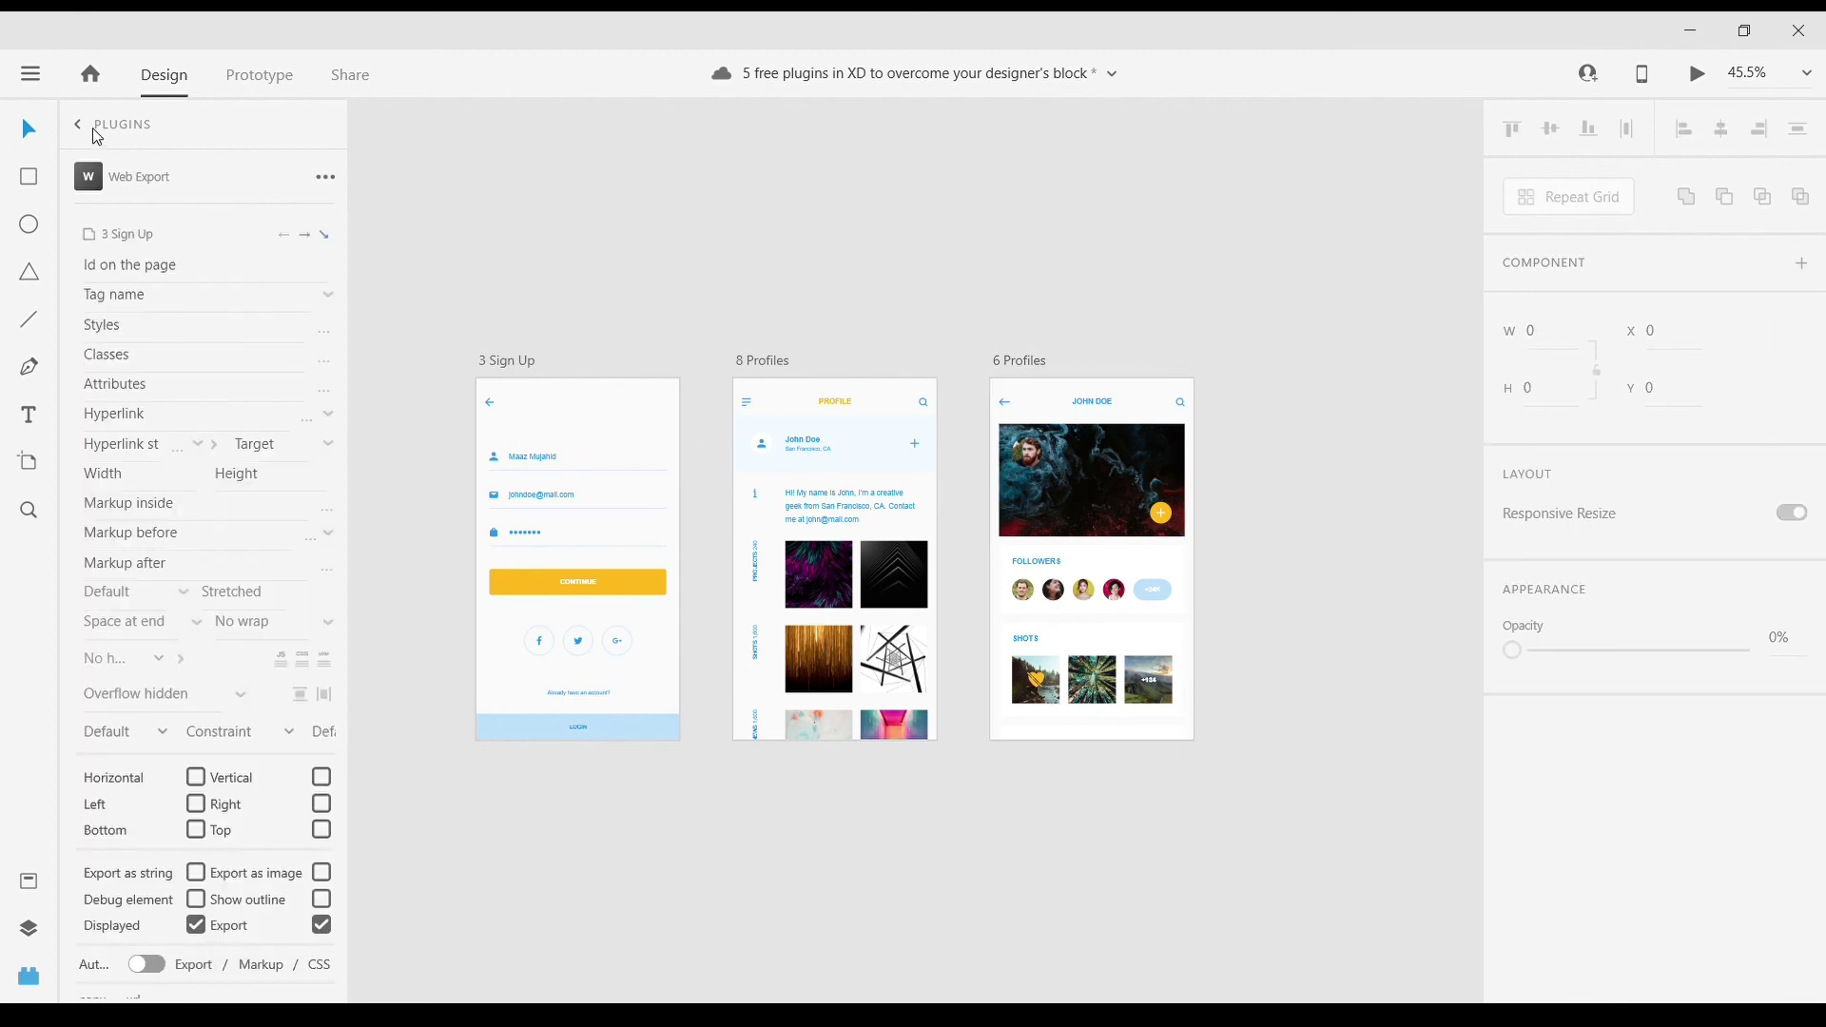